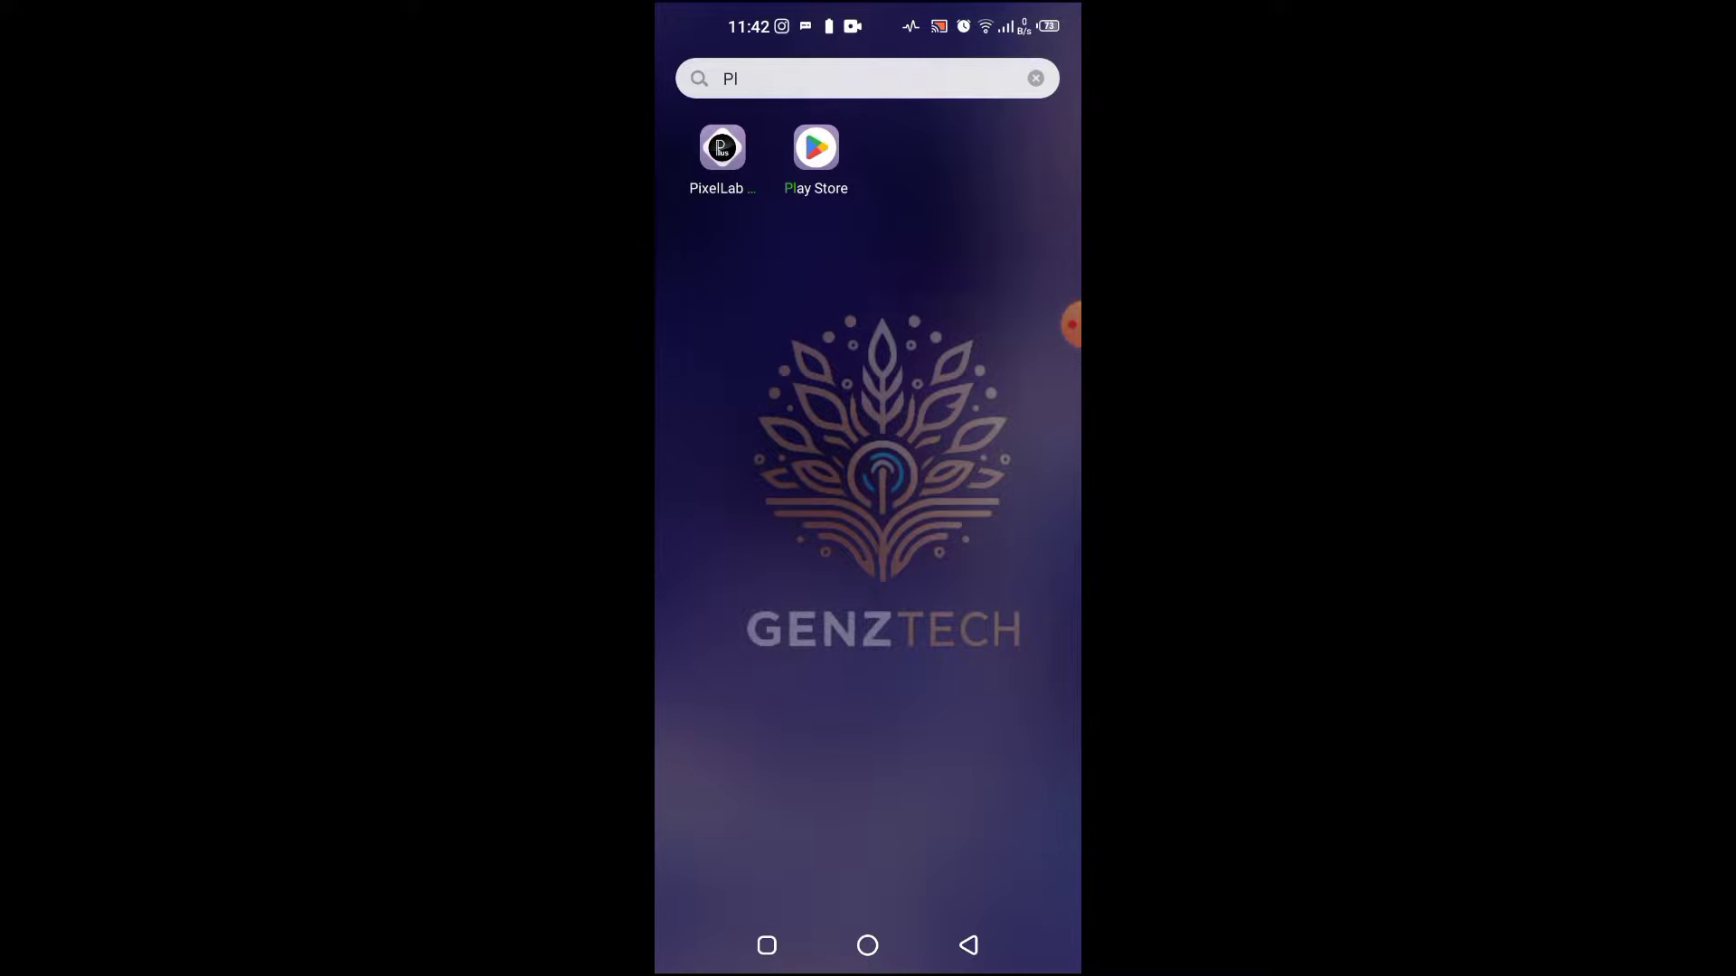
- Search the Play Store for 'bing' and launch the installed Bing: Chat with AI & GPT-4 app
left_click(815, 148)
left_click(810, 83)
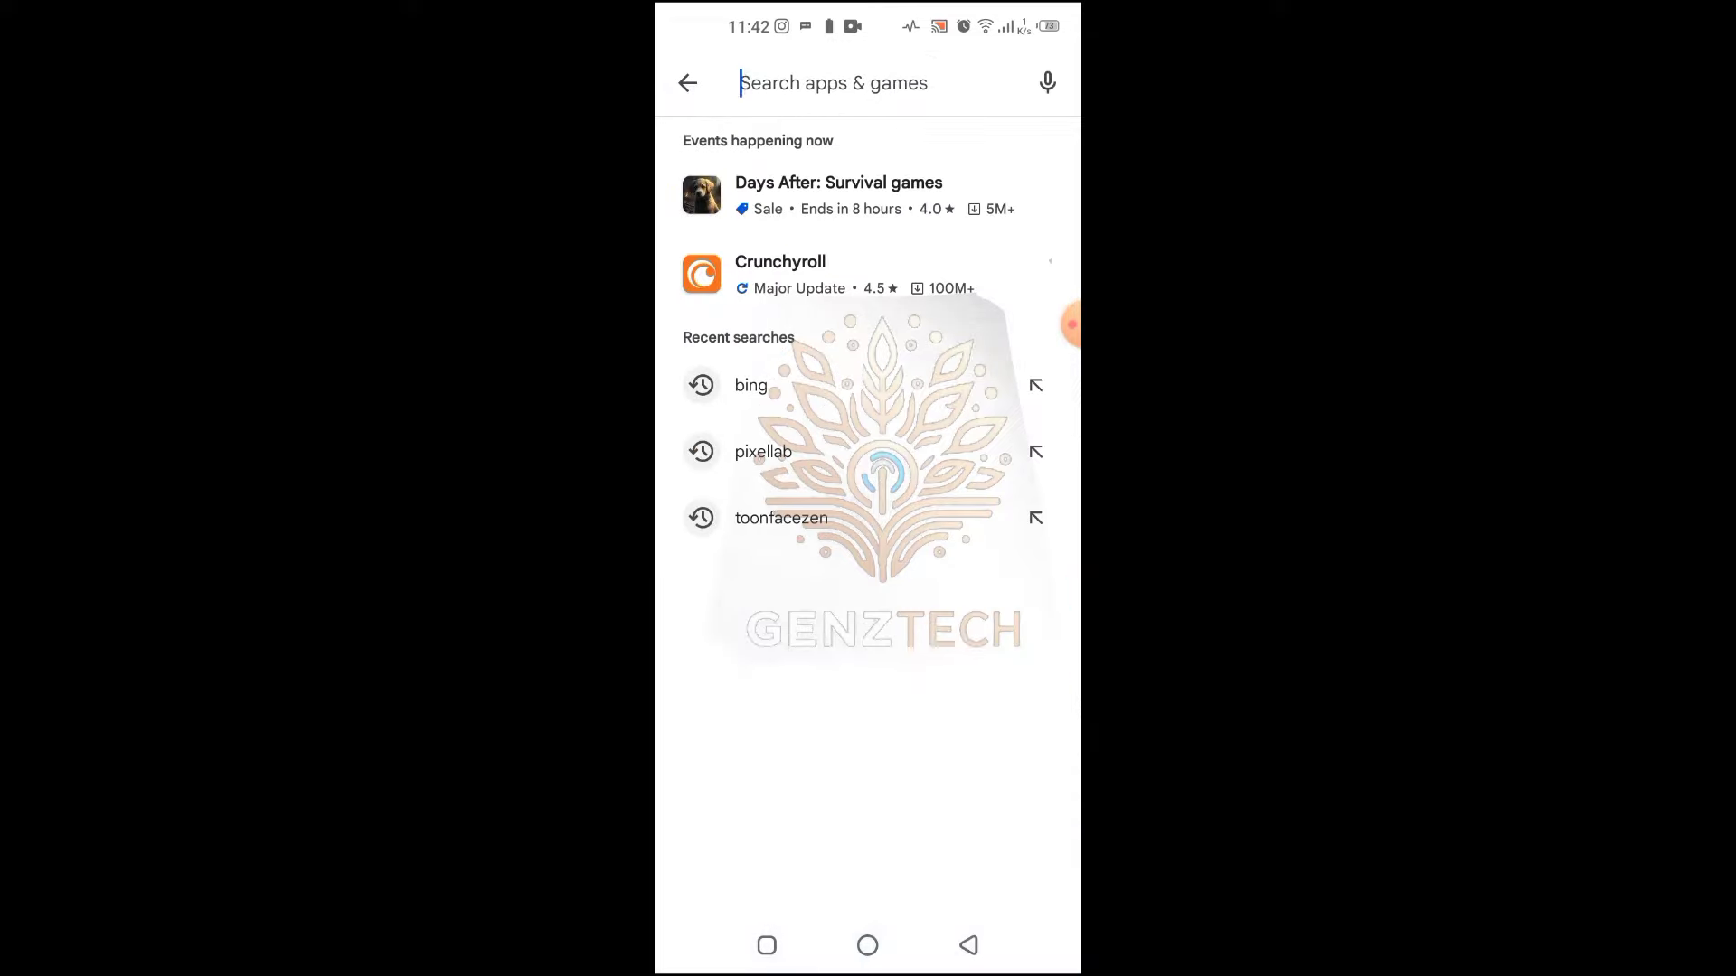
type("bing")
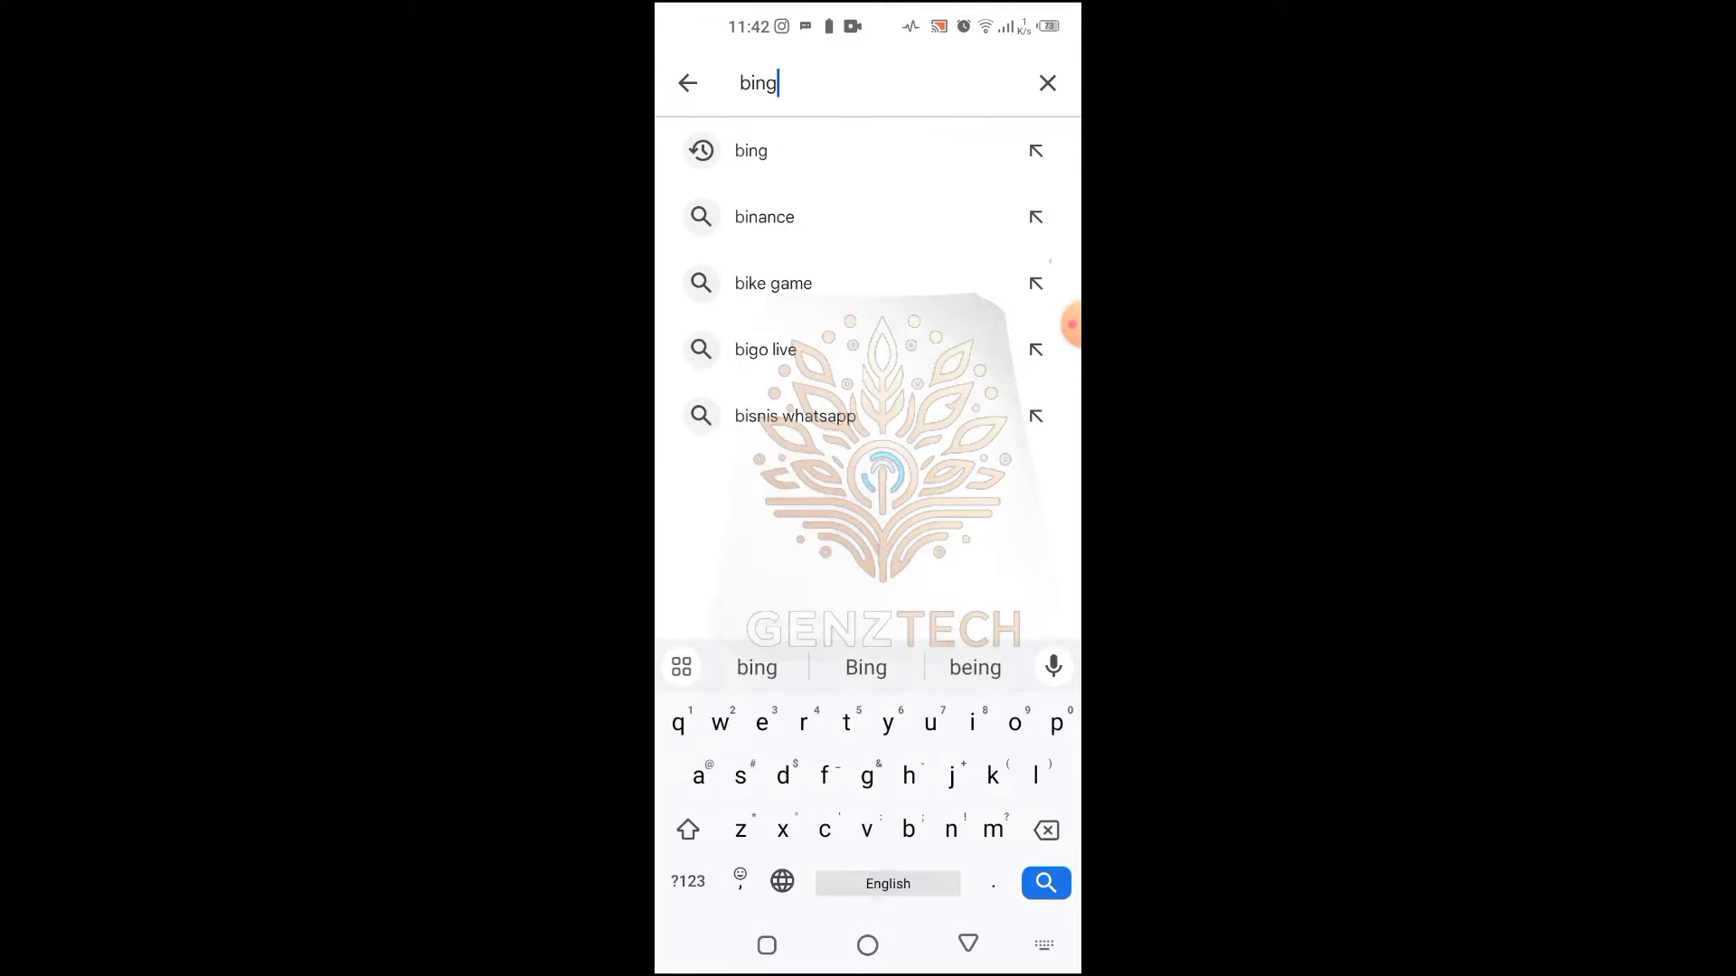
key("Return")
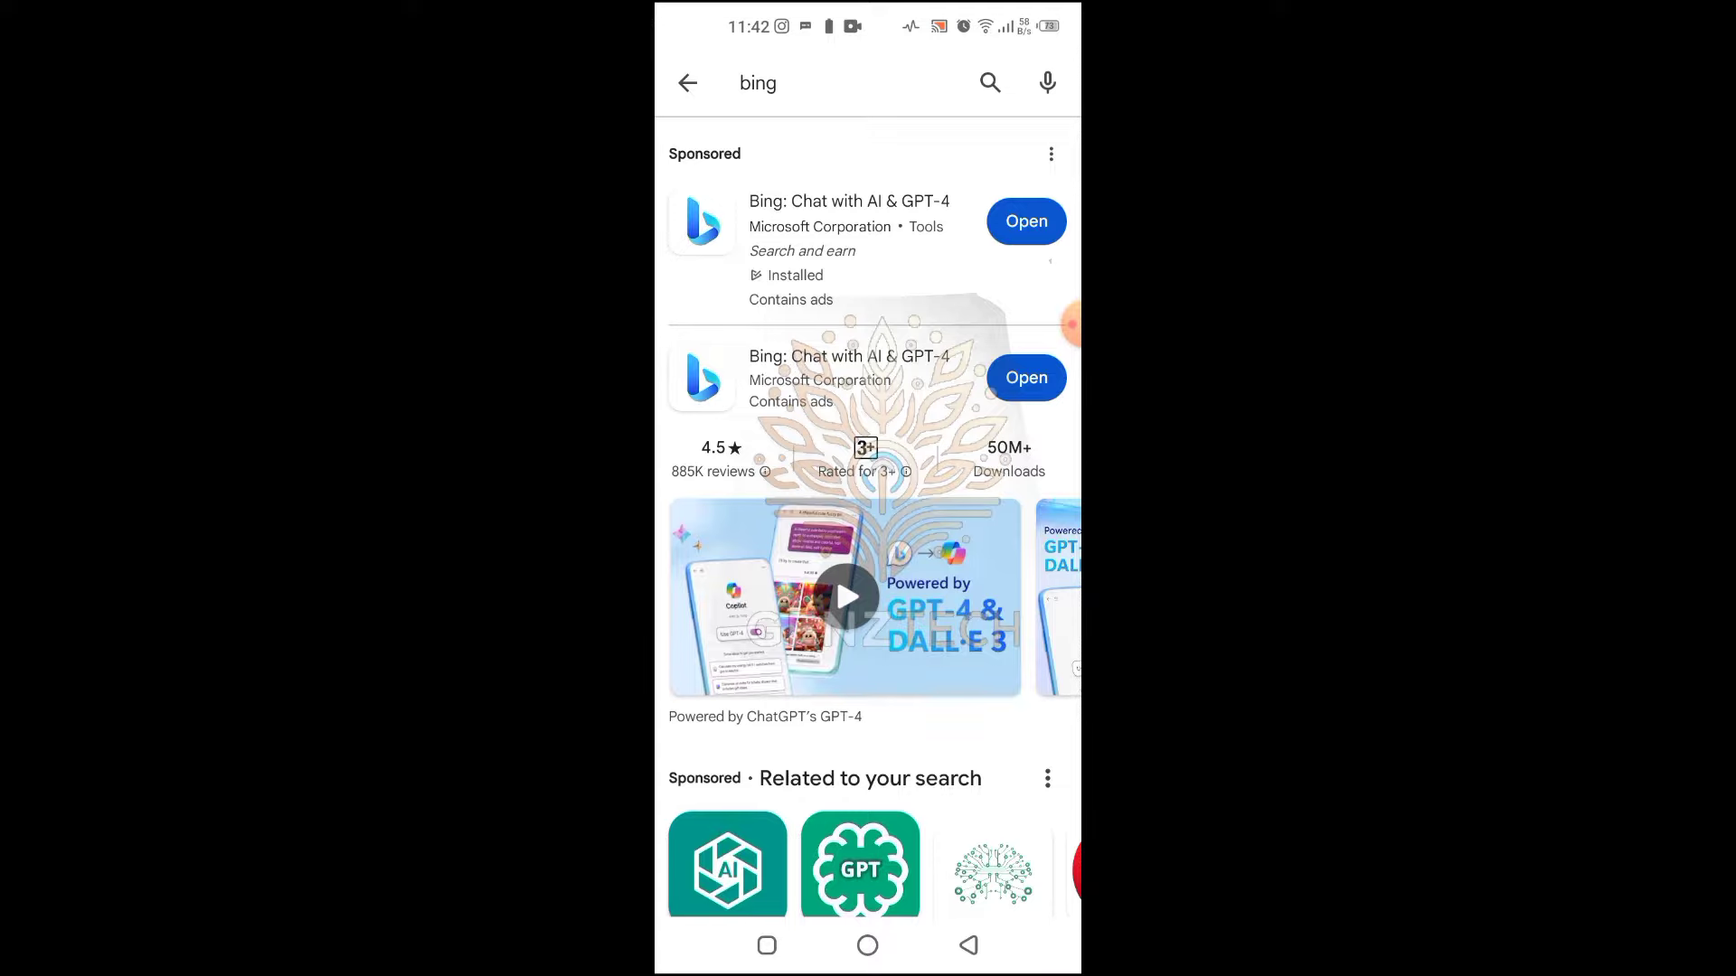
left_click(1026, 378)
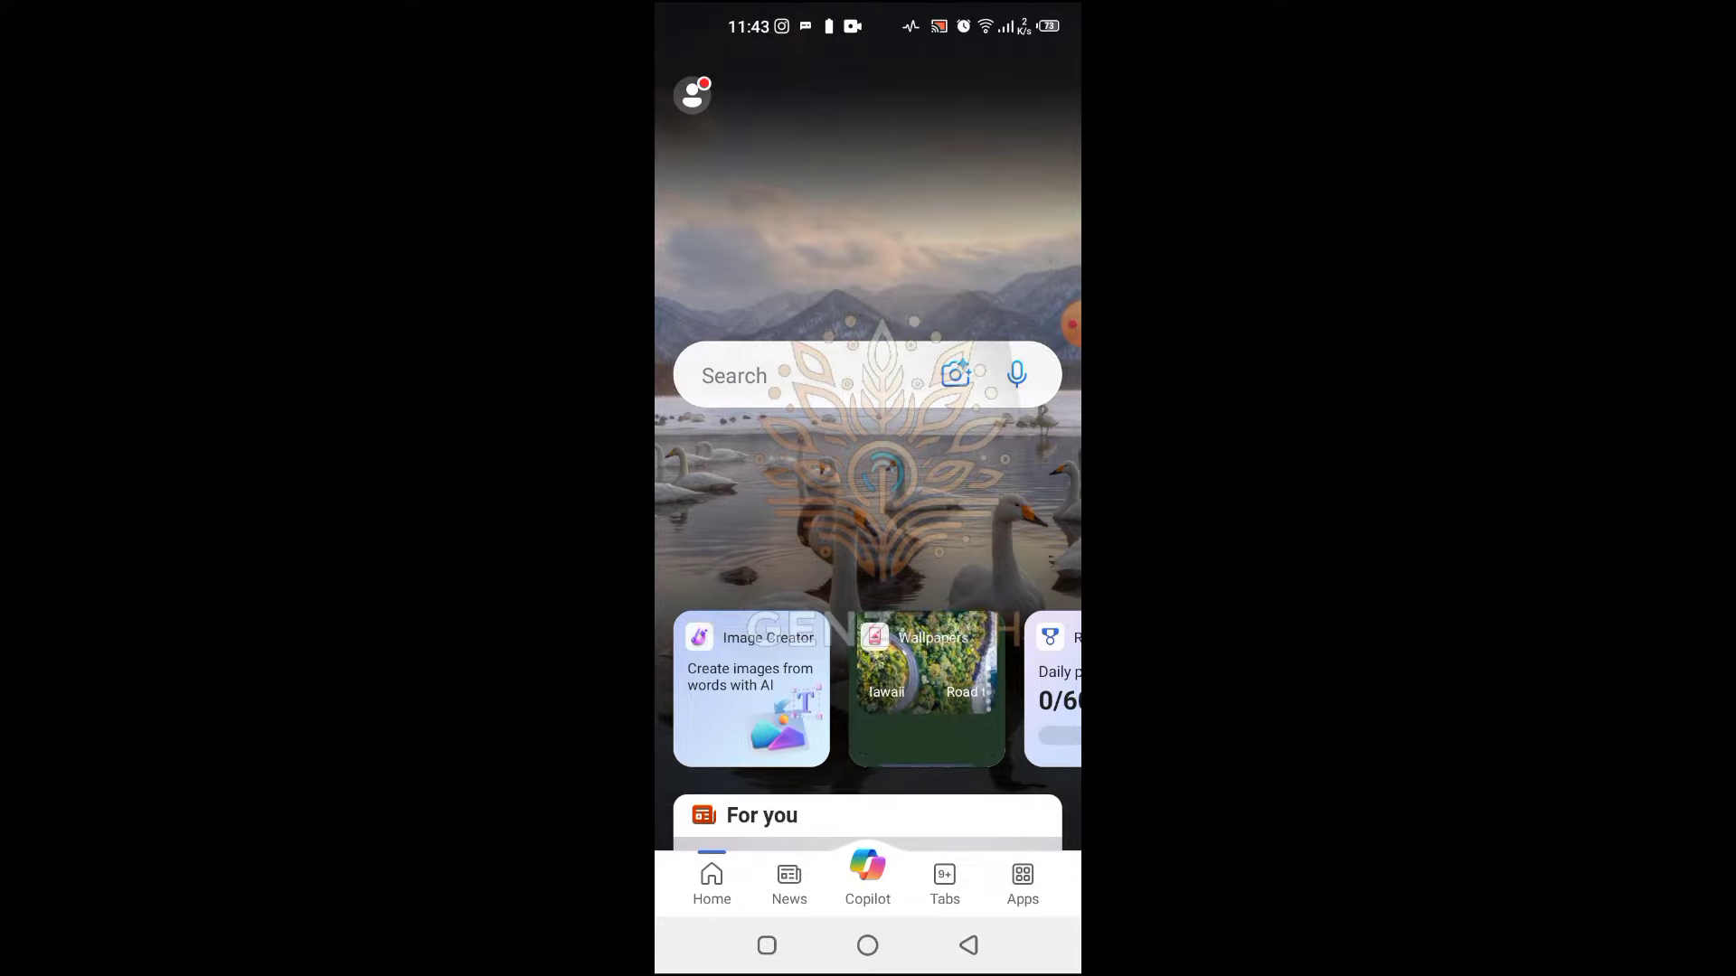
- Browse around the Microsoft Bing app's home screen
left_click(1069, 324)
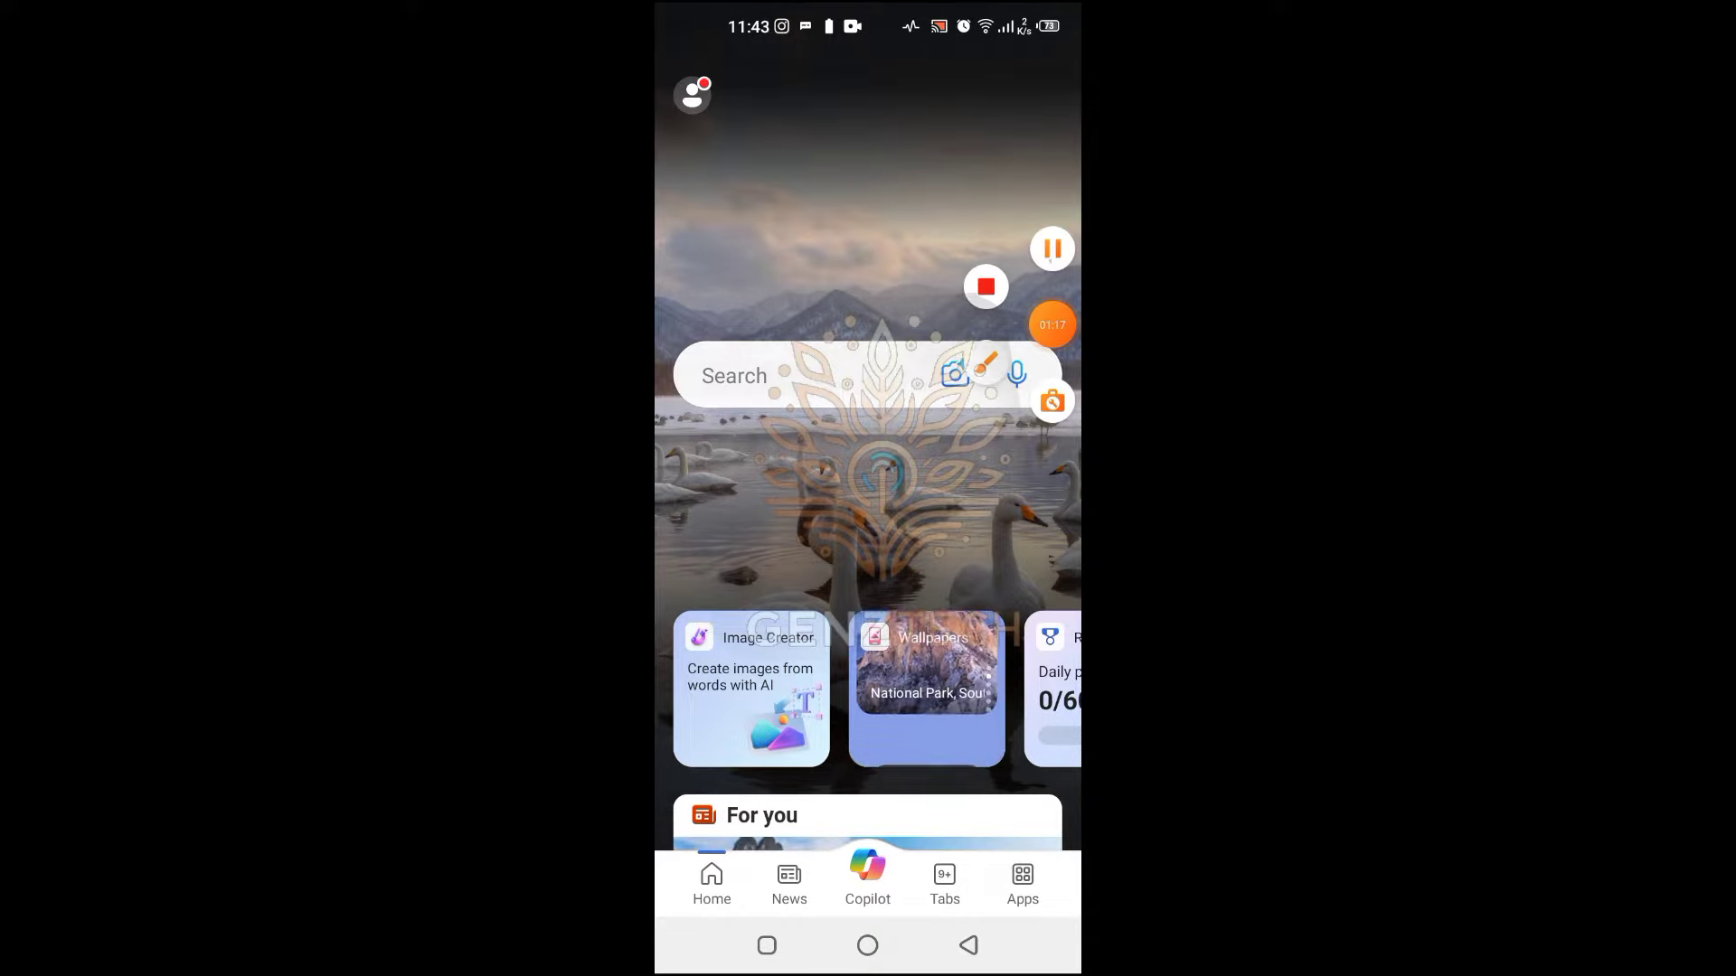
left_click(1050, 399)
left_click(1051, 845)
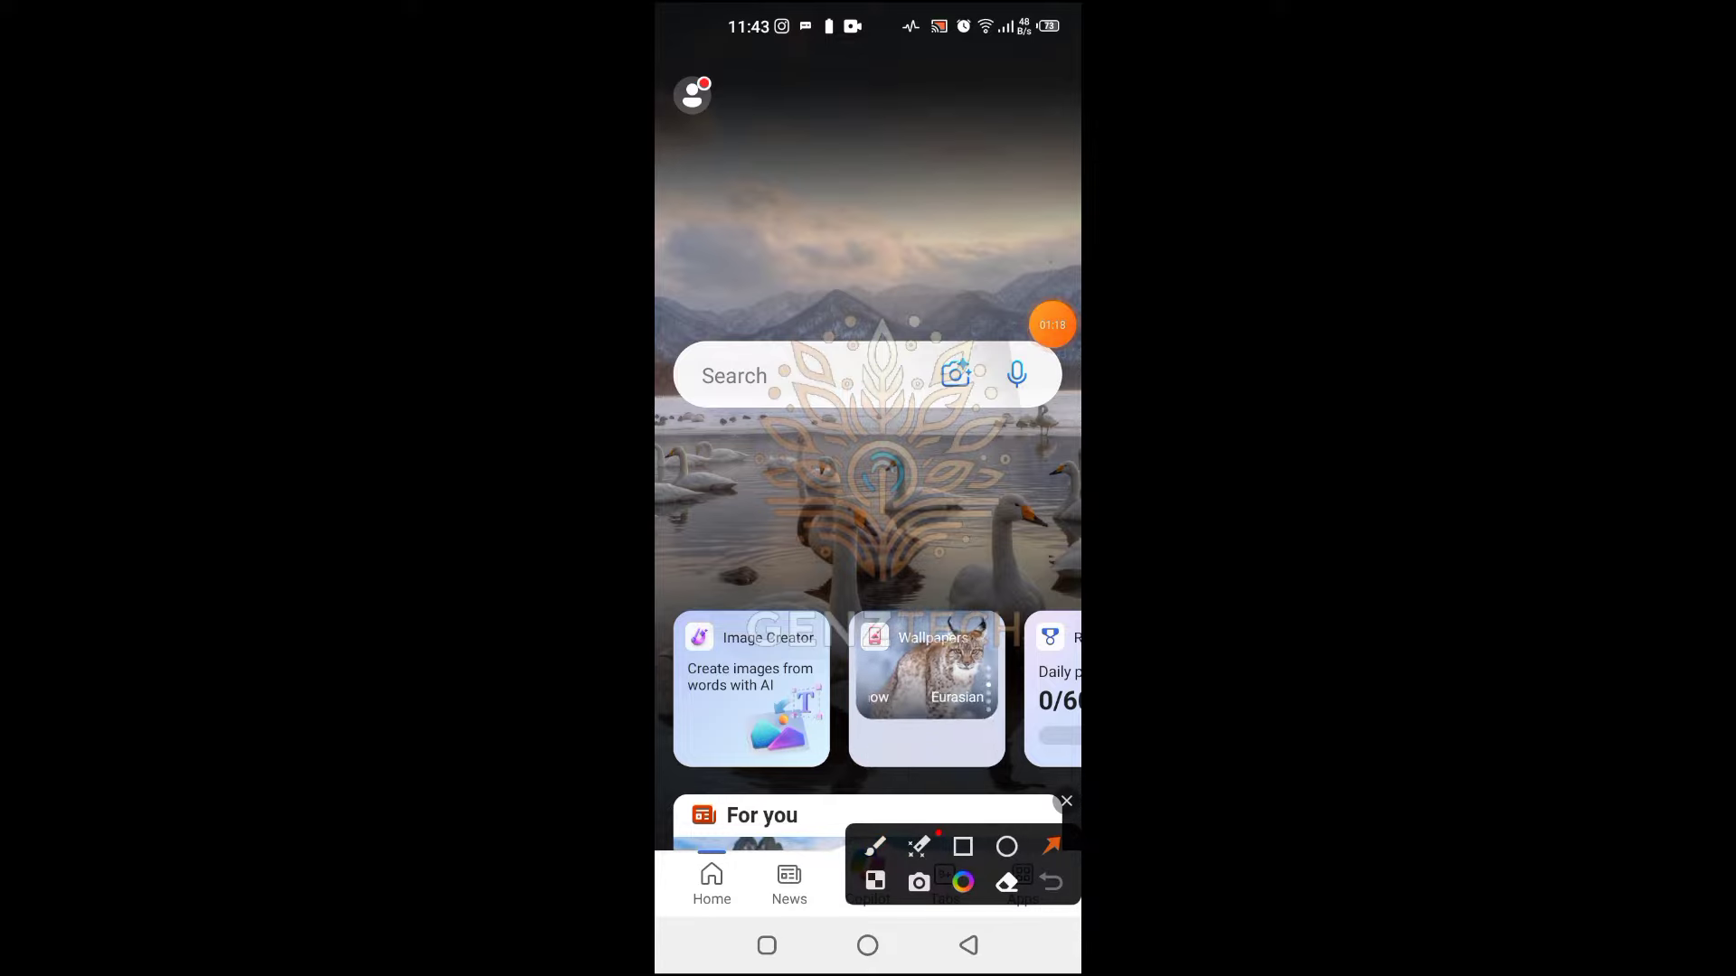
left_click_drag(851, 471, 775, 629)
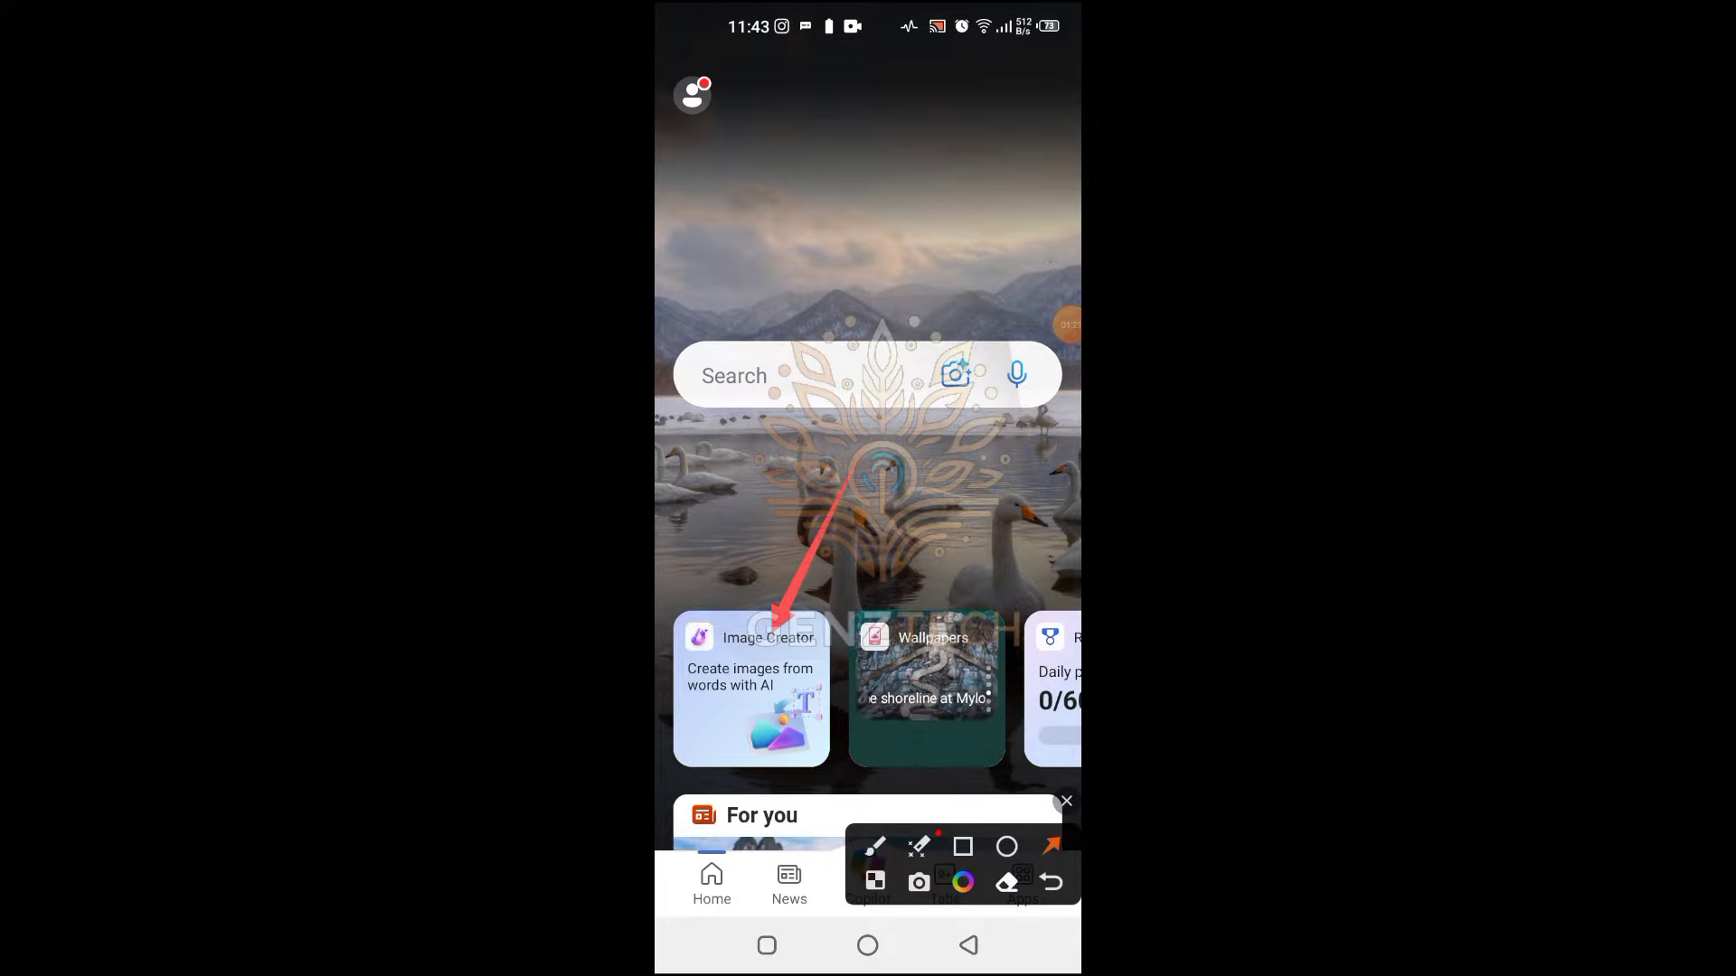
mouse_move(940, 864)
left_mouse_down()
mouse_move(910, 282)
mouse_move(922, 149)
left_mouse_up()
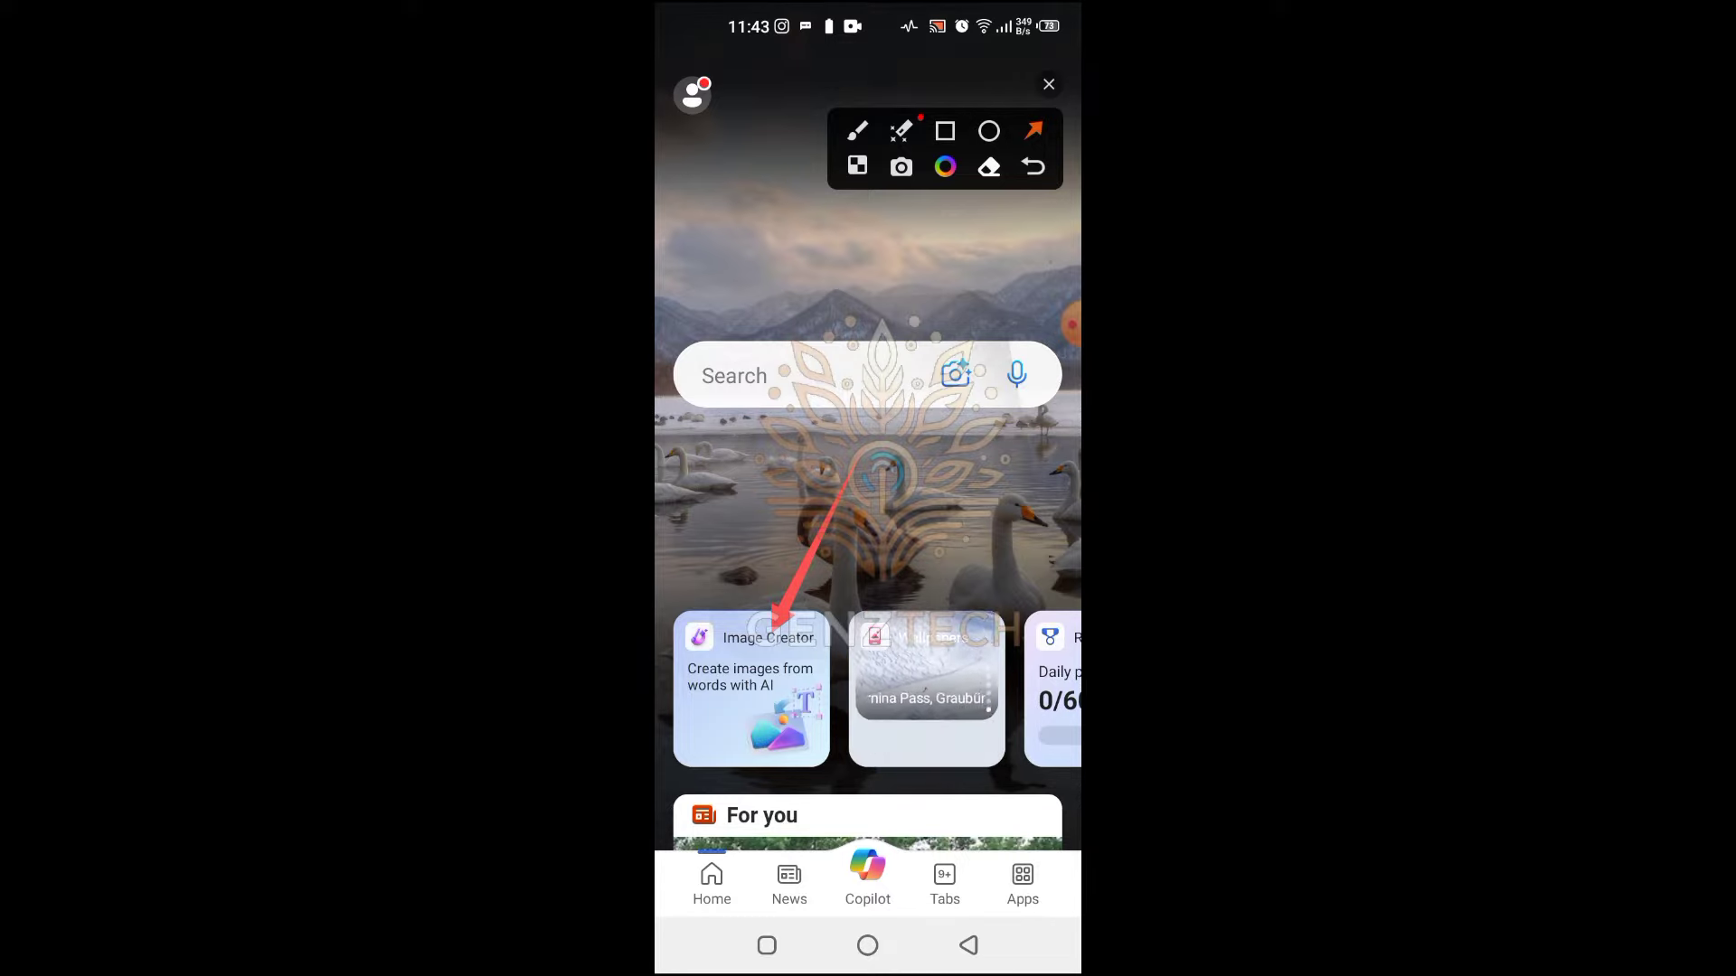
left_click_drag(972, 719, 1019, 857)
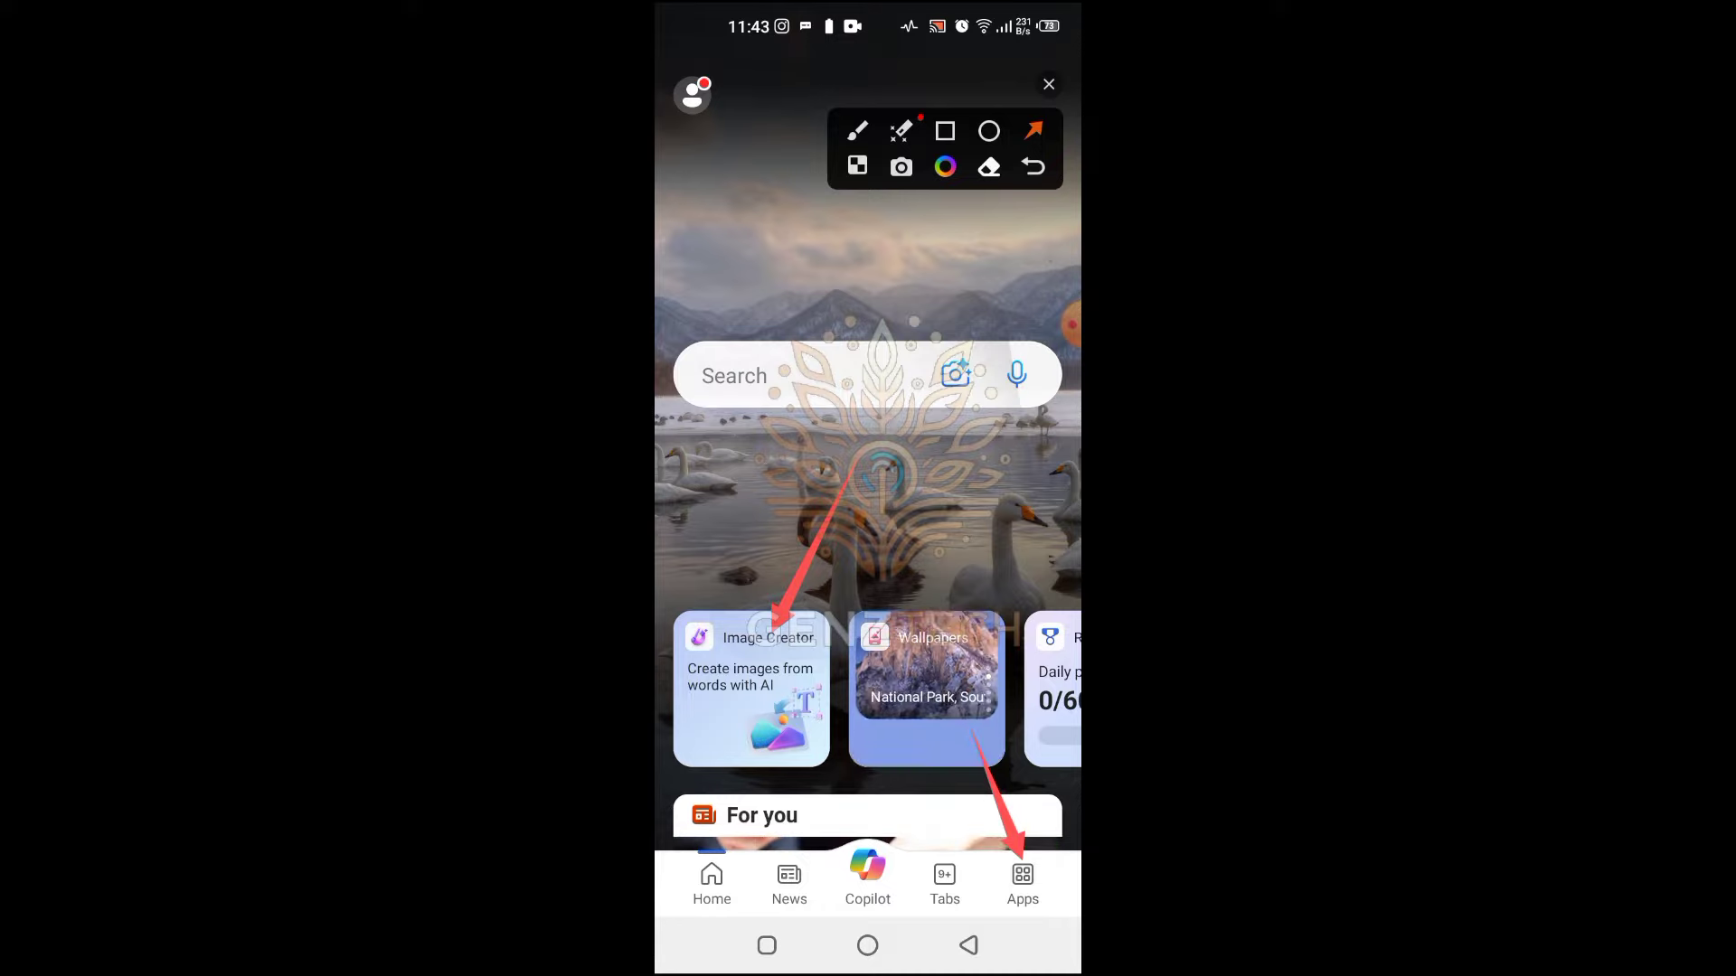
left_click(1049, 84)
- Show the full list of Bing apps and launch Image Creator
left_click(1022, 881)
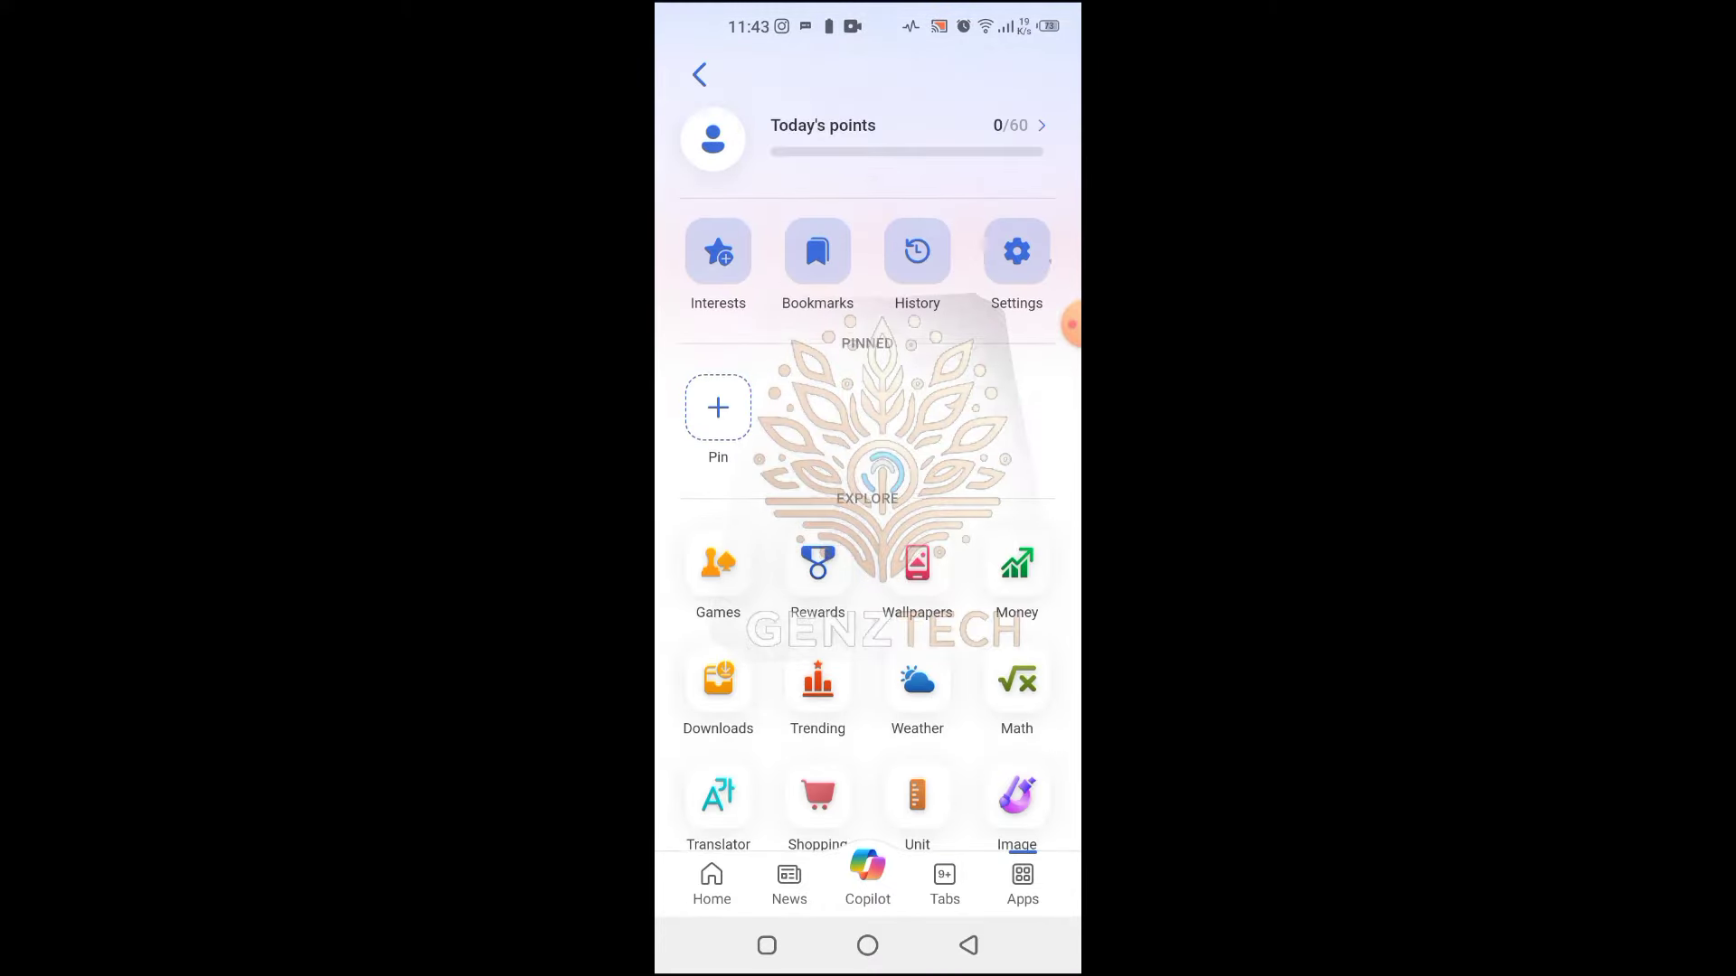
scroll(868, 543, "down", 2)
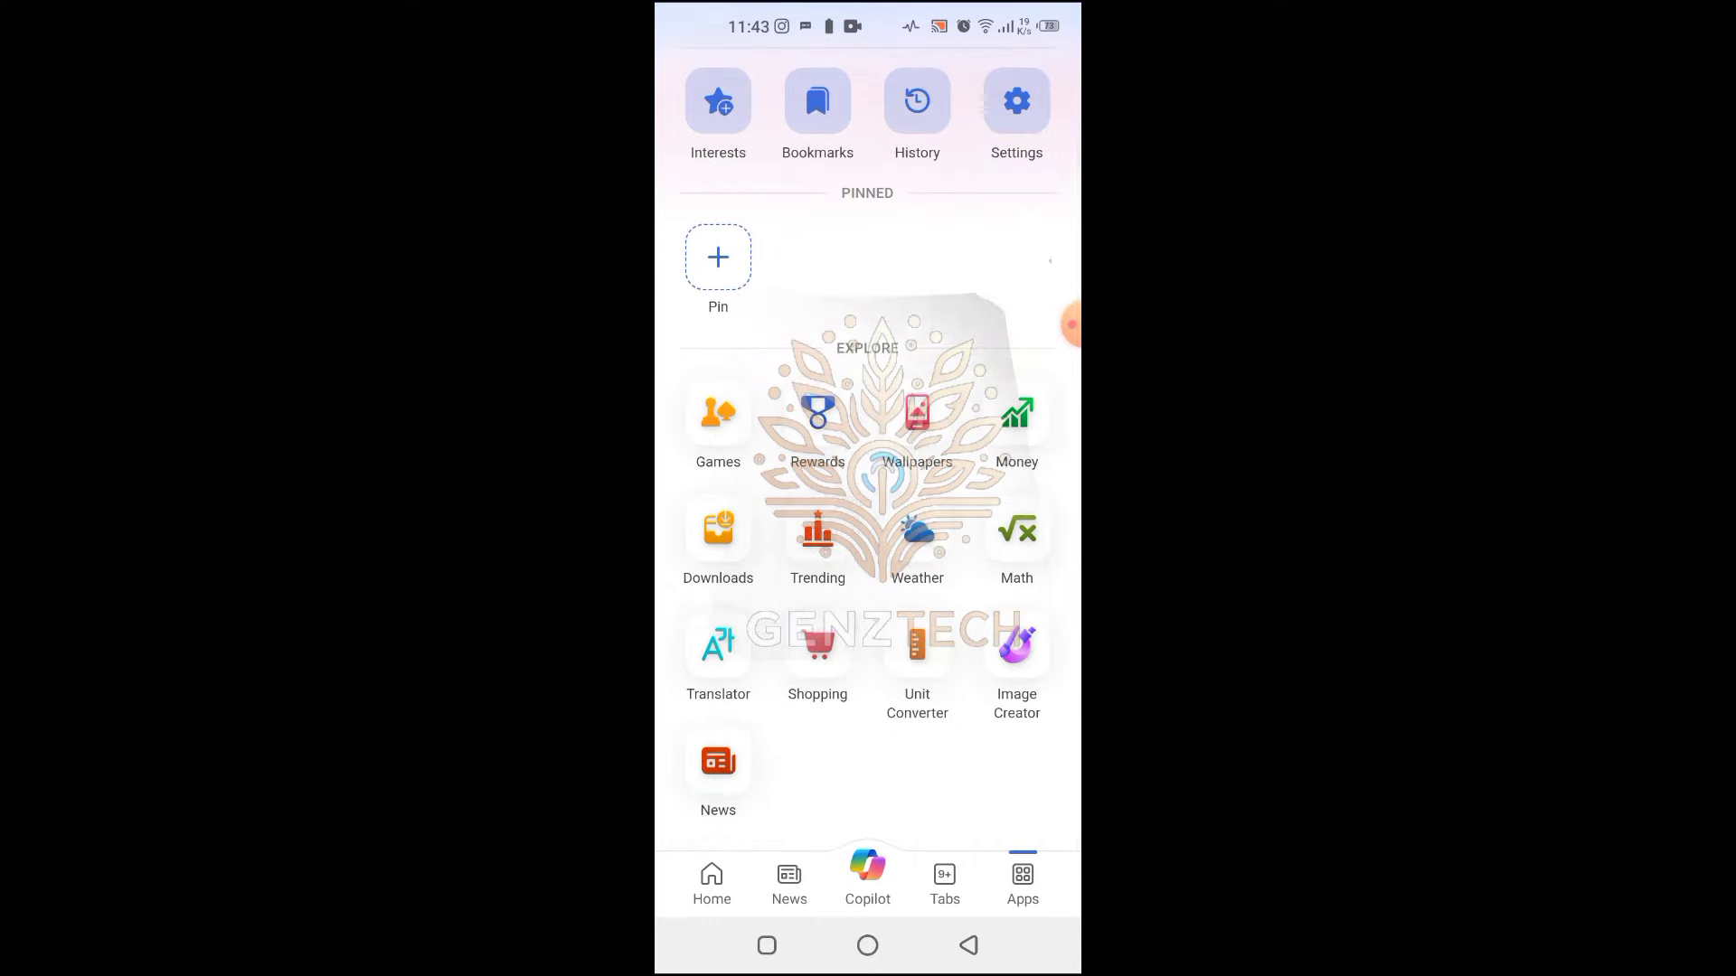
left_click(1071, 324)
left_click(985, 361)
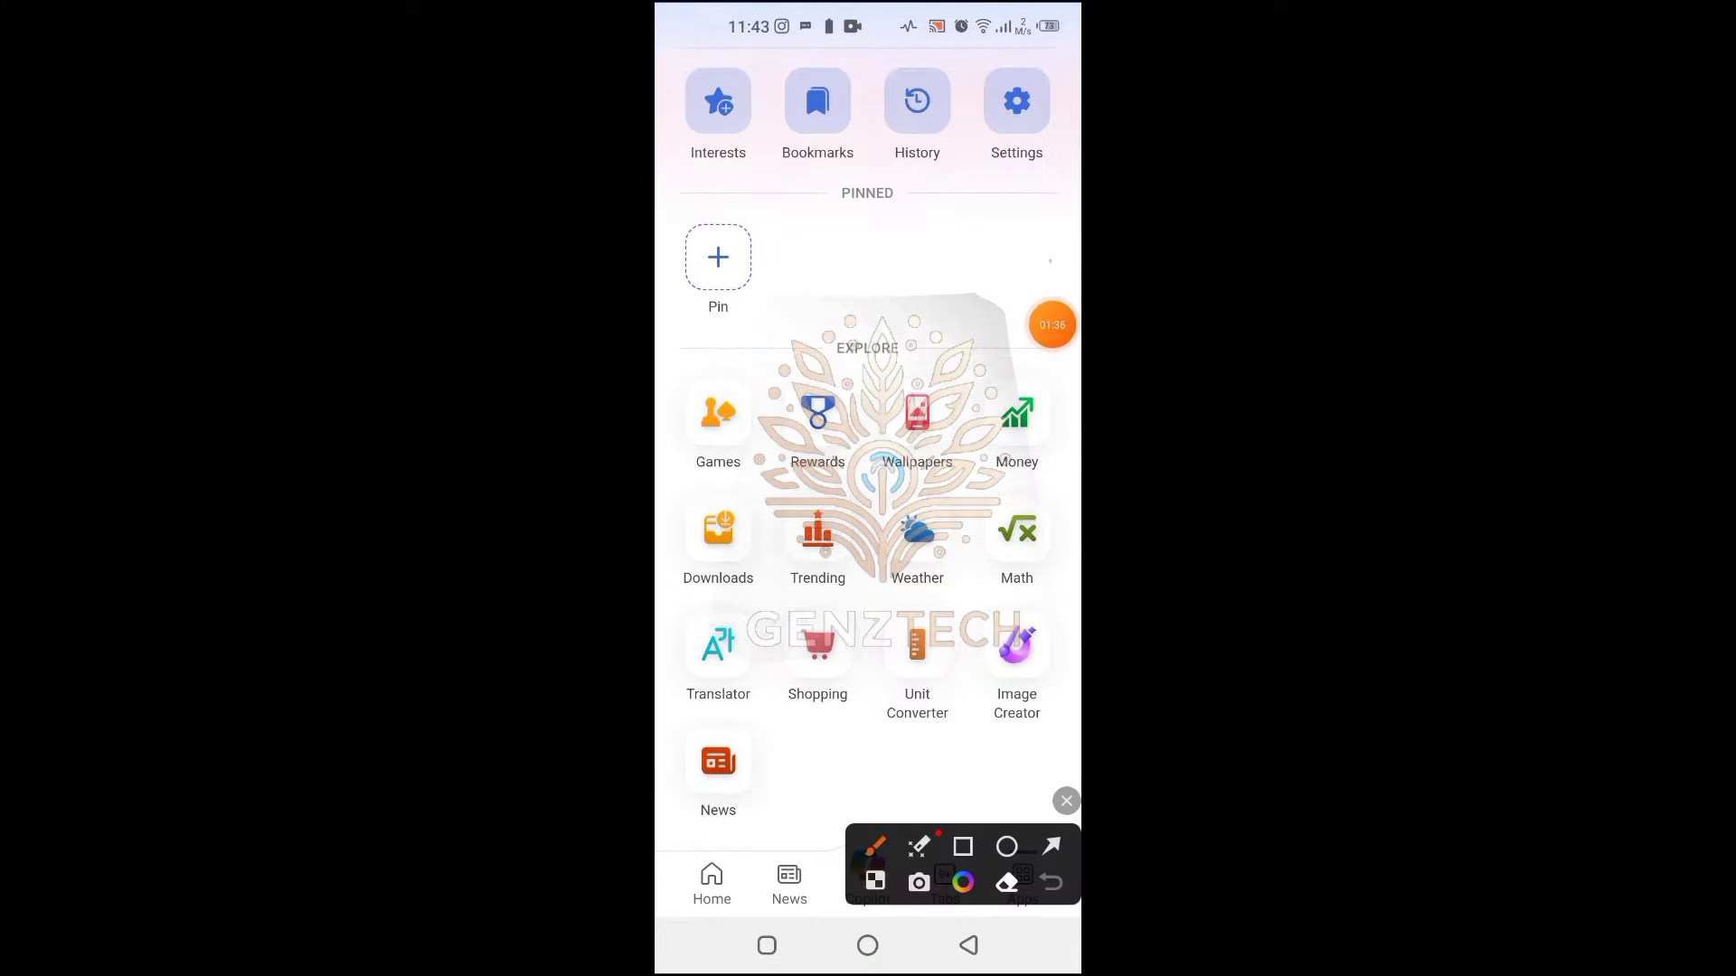
left_click(1051, 847)
left_click_drag(1006, 546, 1020, 669)
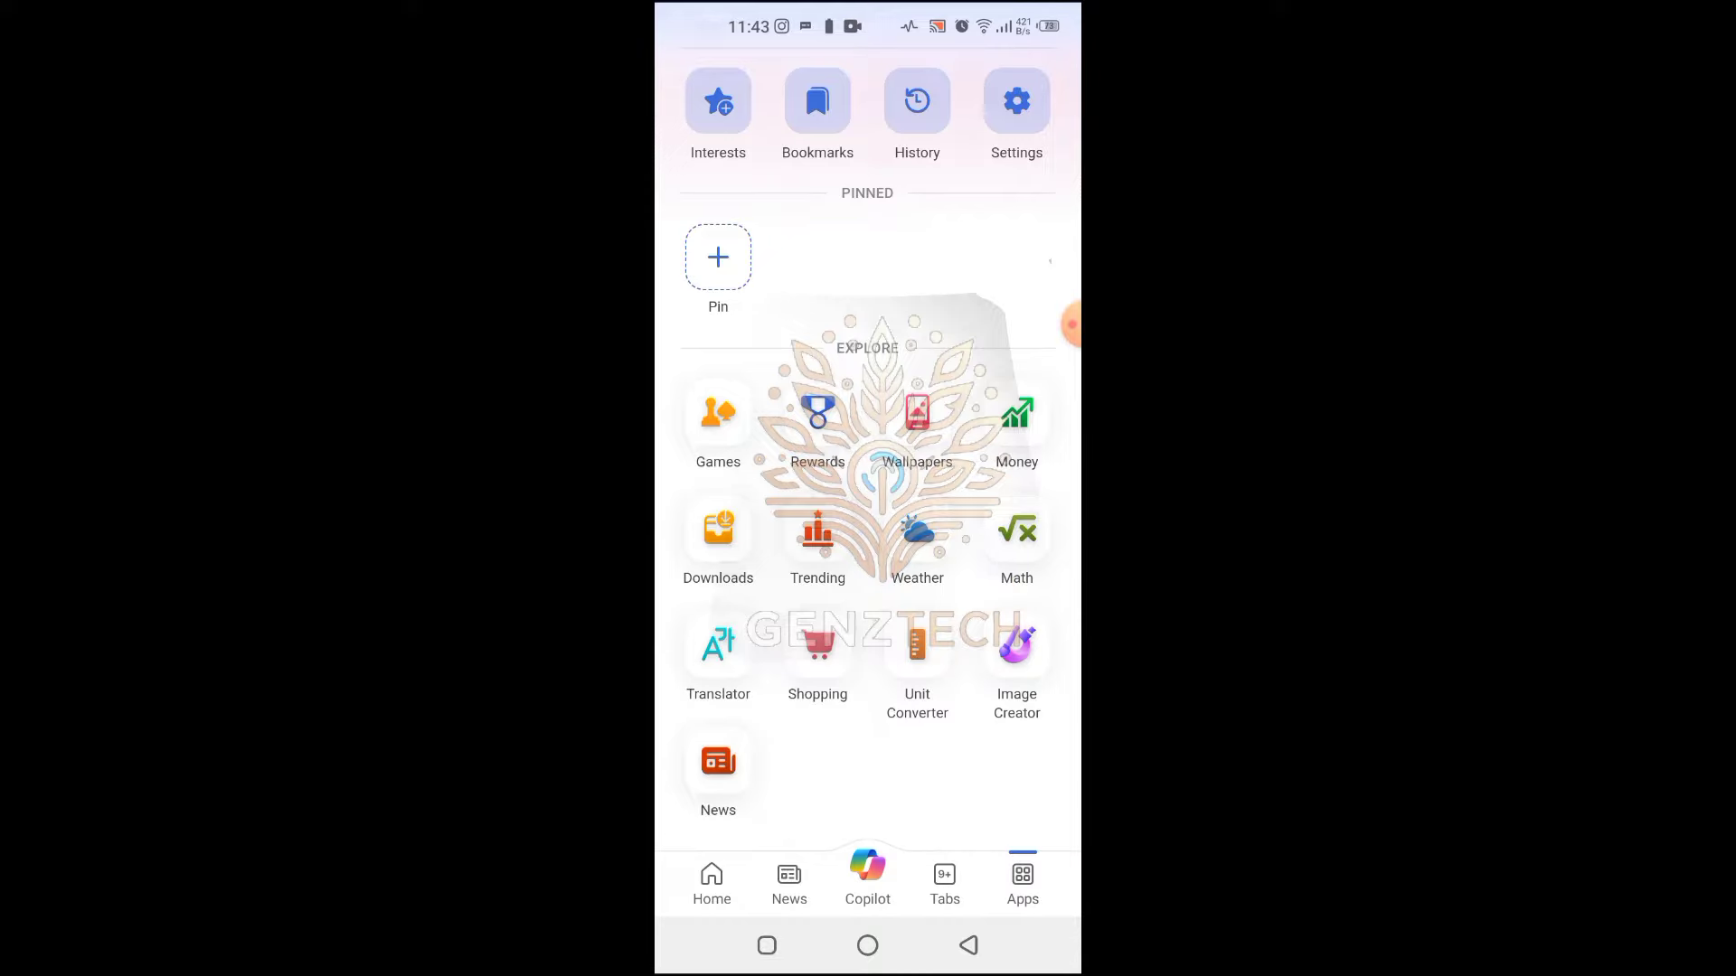
left_click(1016, 645)
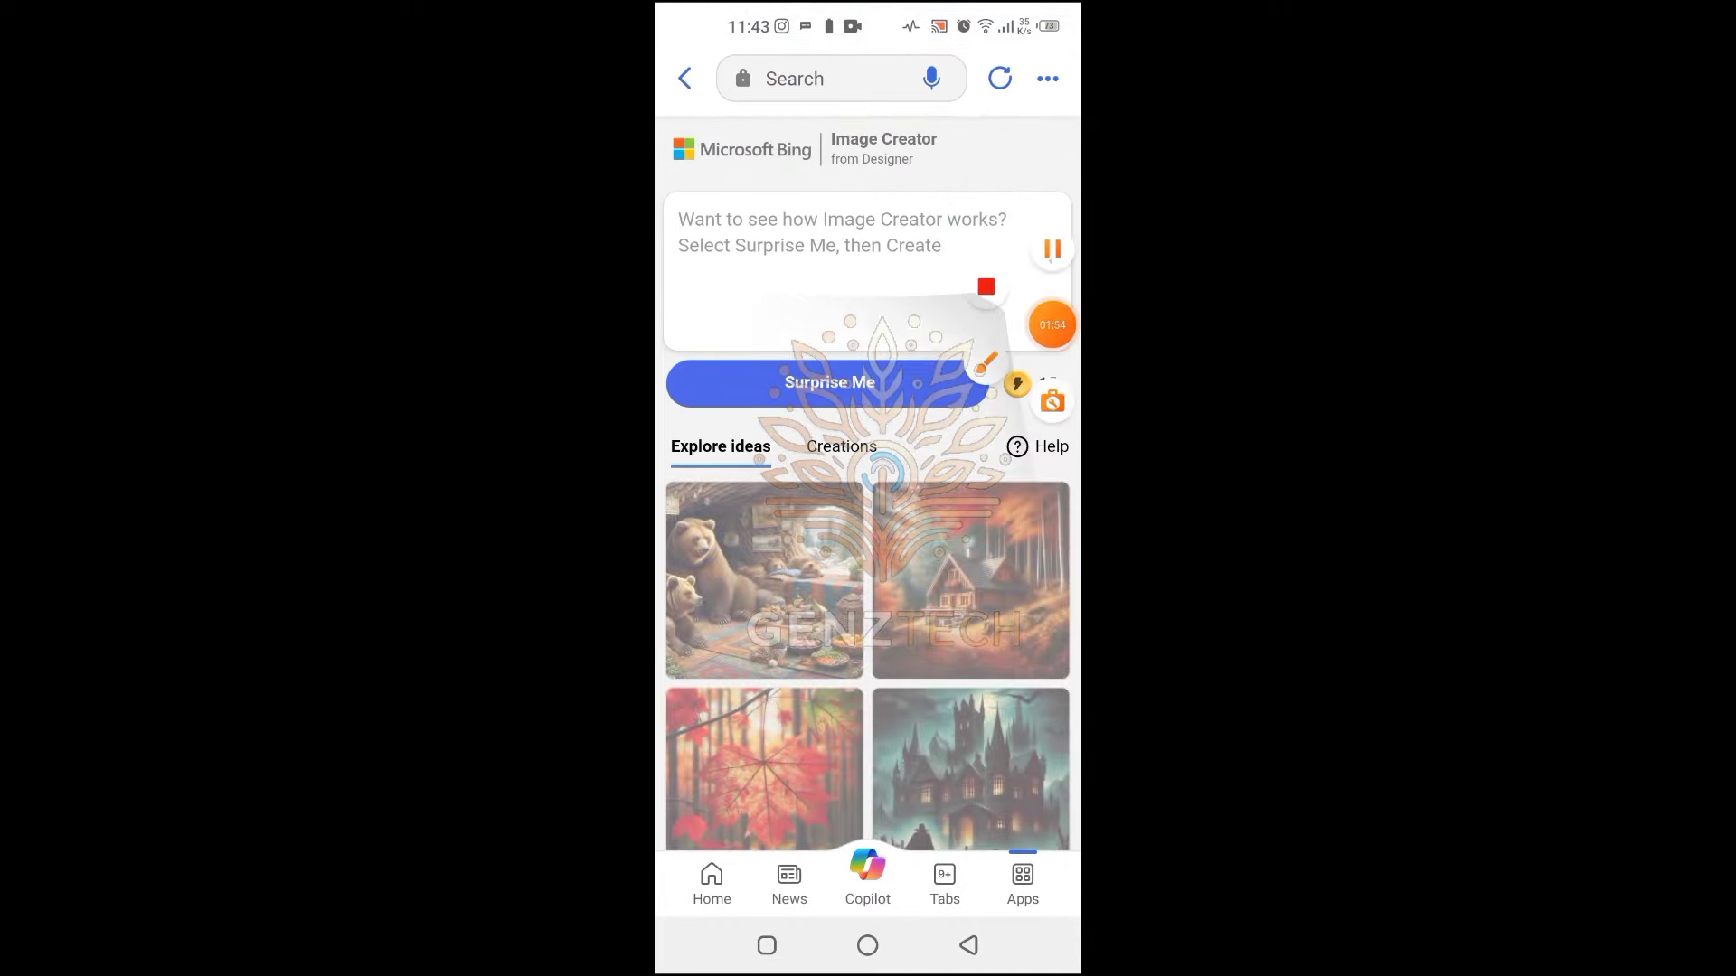
left_click(1051, 845)
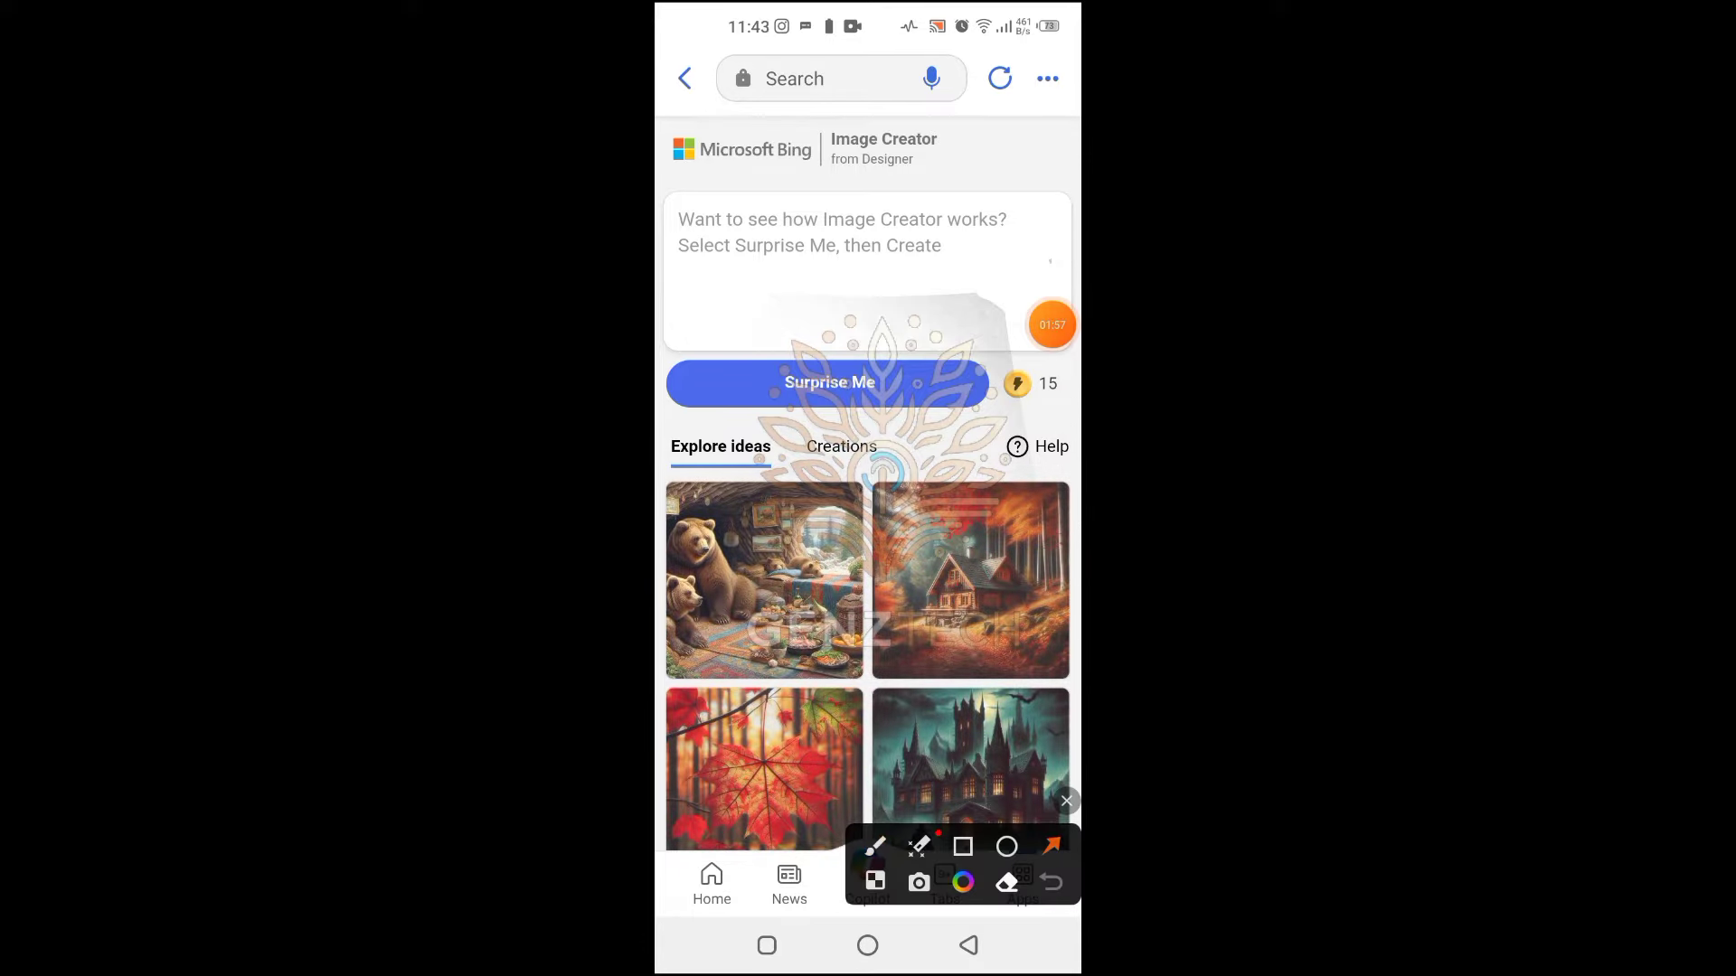
left_click_drag(1021, 140, 907, 281)
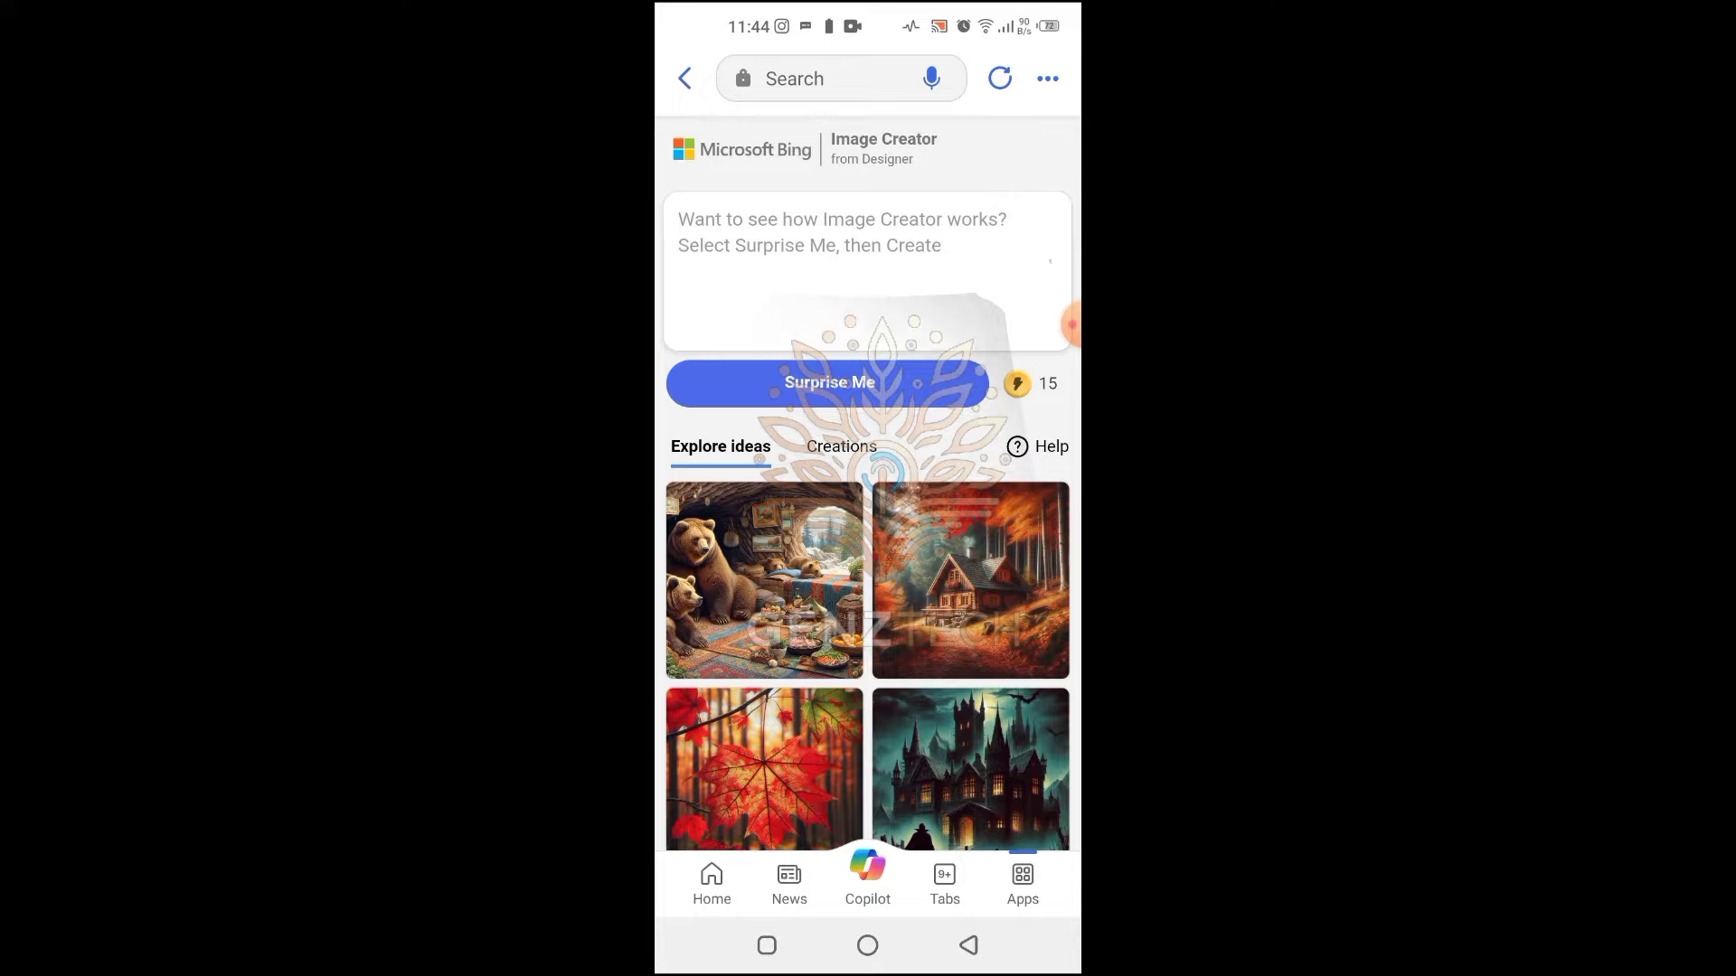
- Paste the prepared prompt for a girl in red on a wingback chair, gold 3D name and Snapchat logo, then create the images
left_click(680, 237)
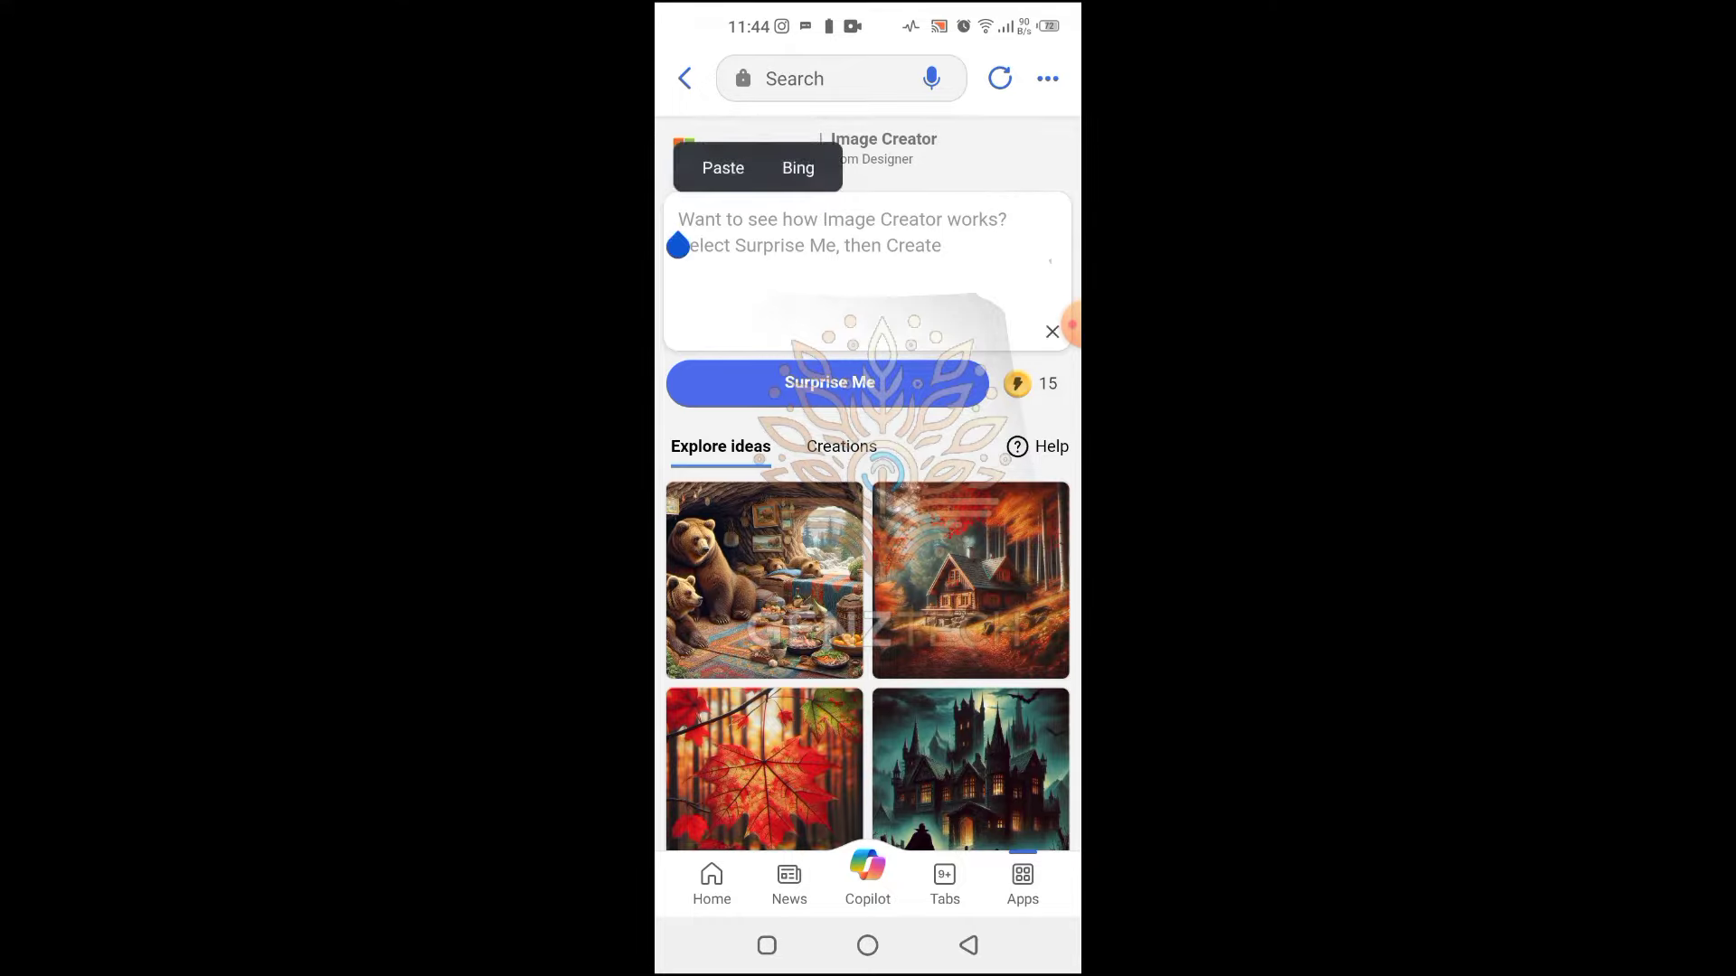
left_click(723, 167)
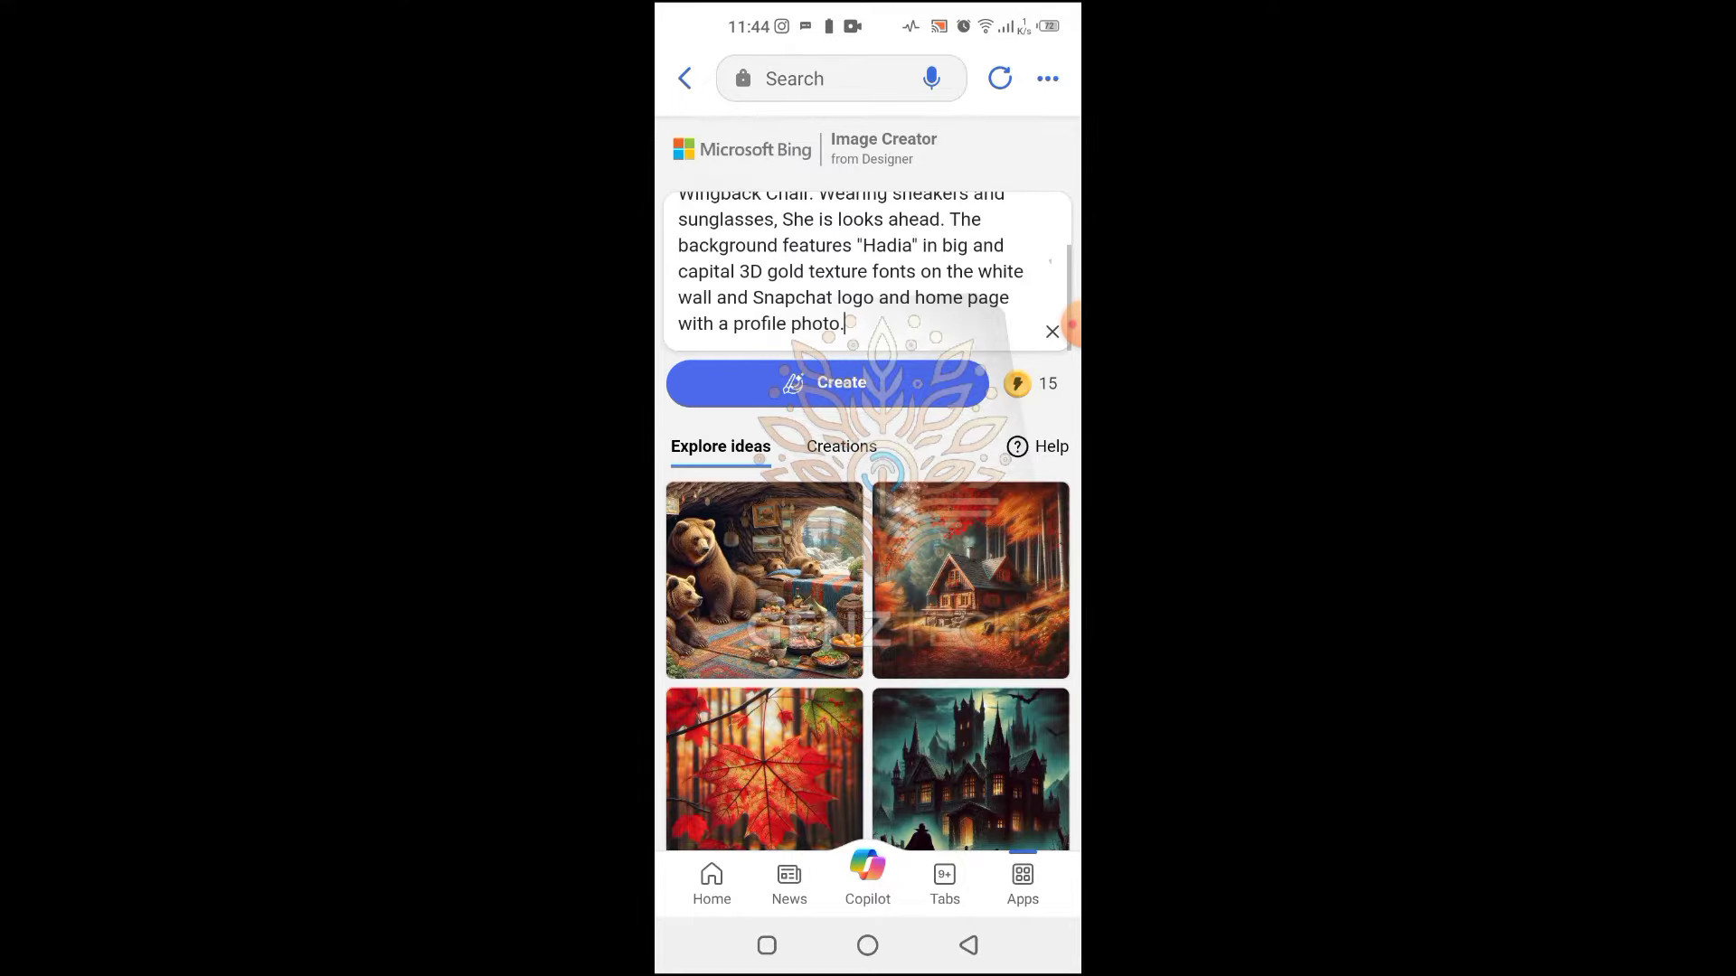
scroll(867, 271, "up", 3)
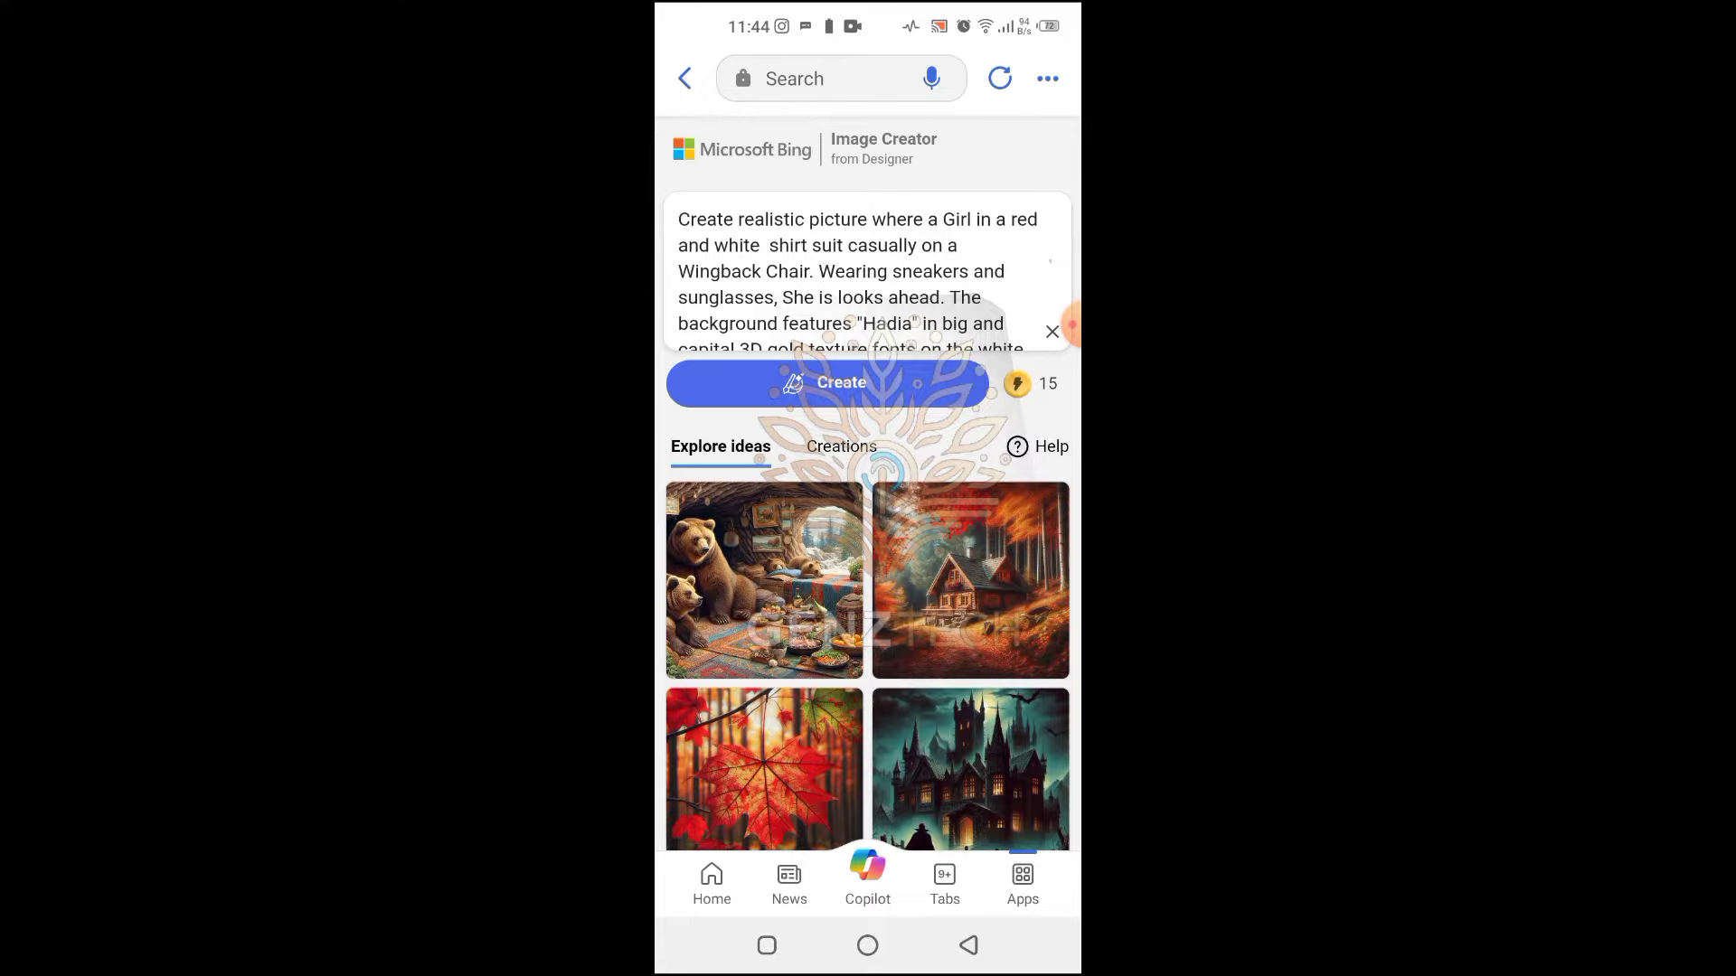
scroll(868, 271, "down", 3)
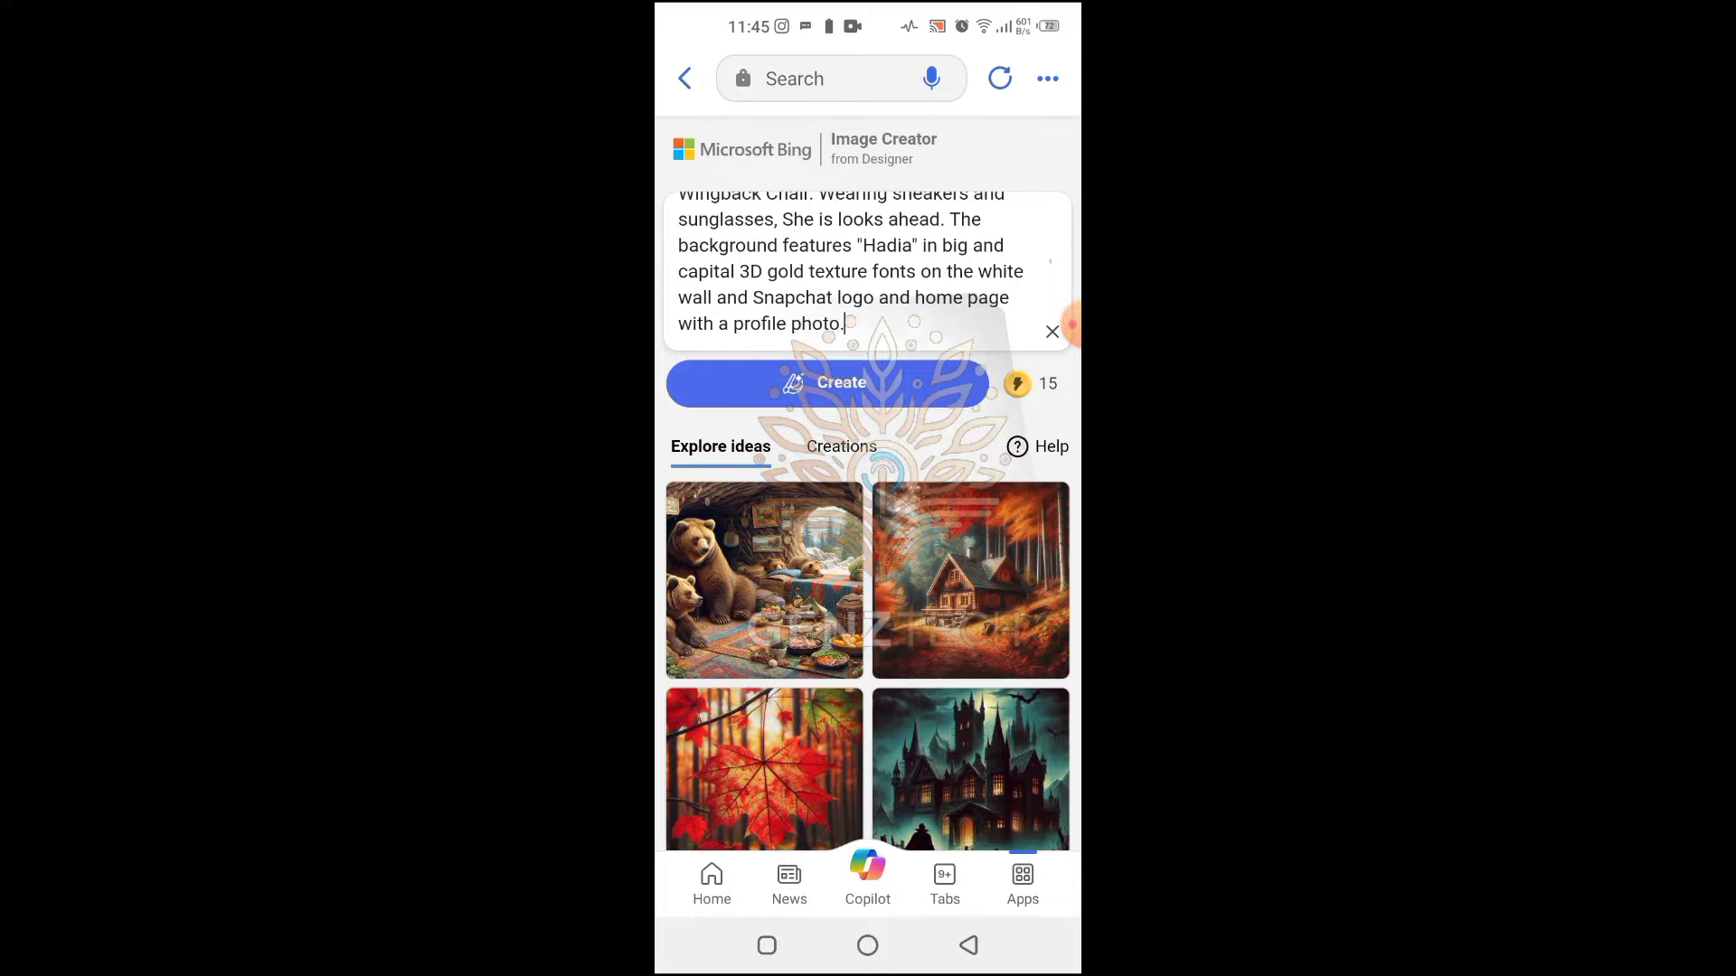
scroll(868, 271, "up", 3)
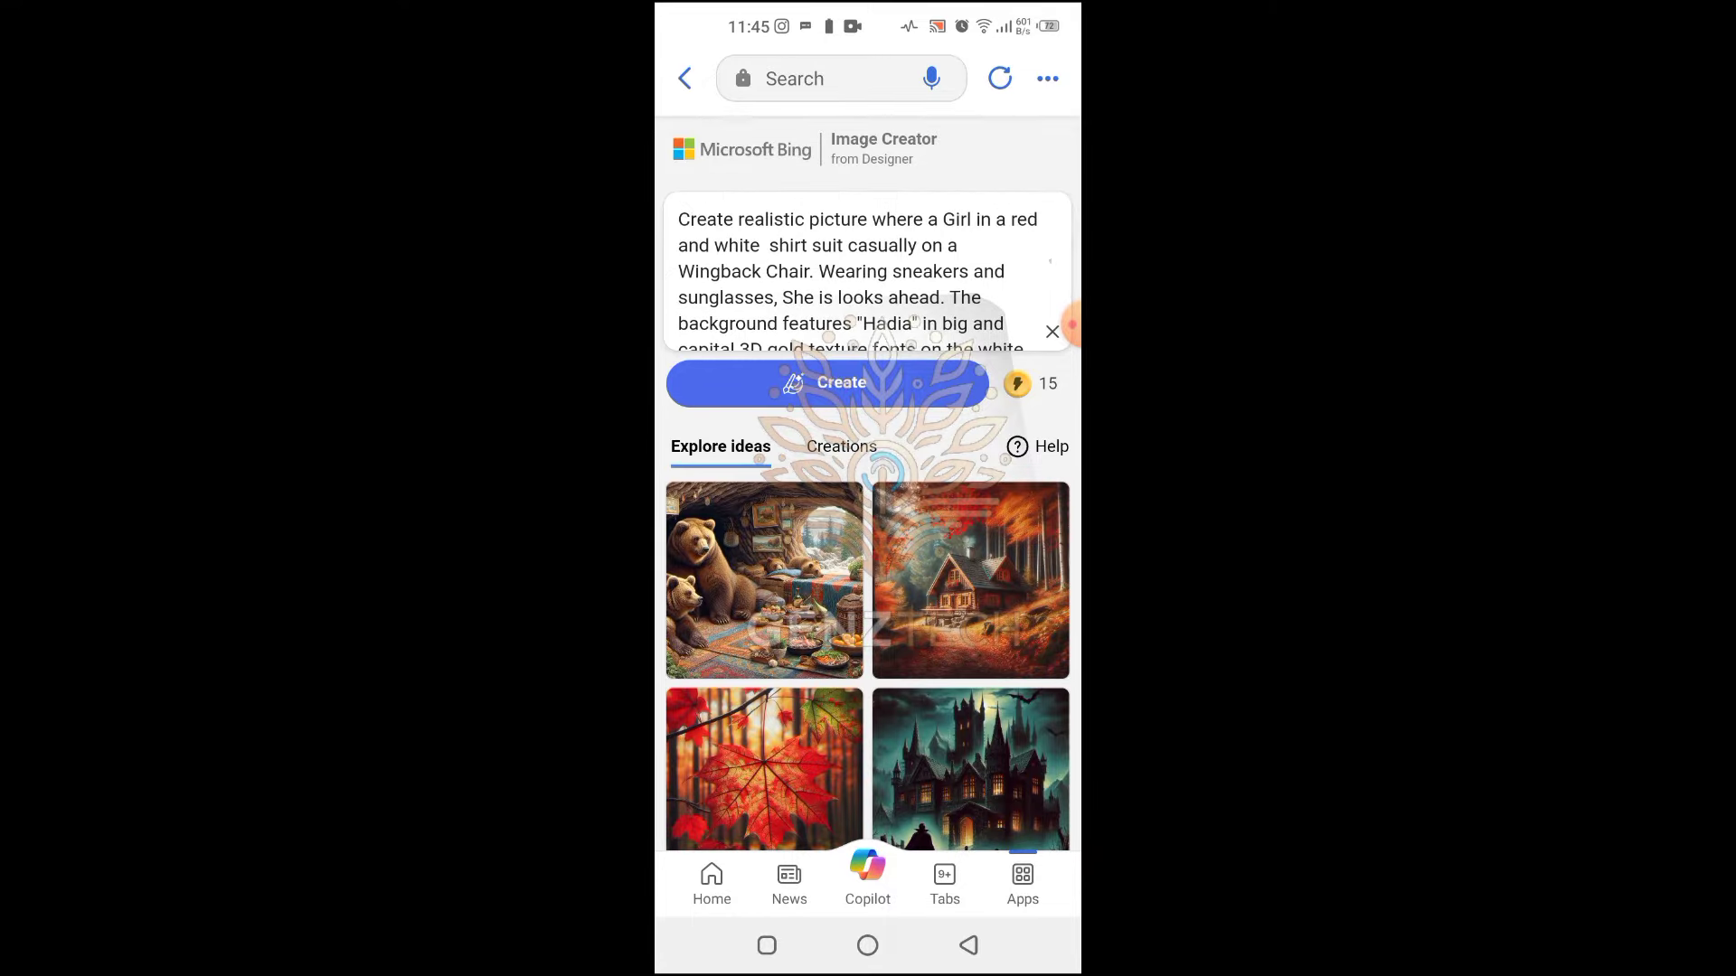
scroll(868, 271, "down", 3)
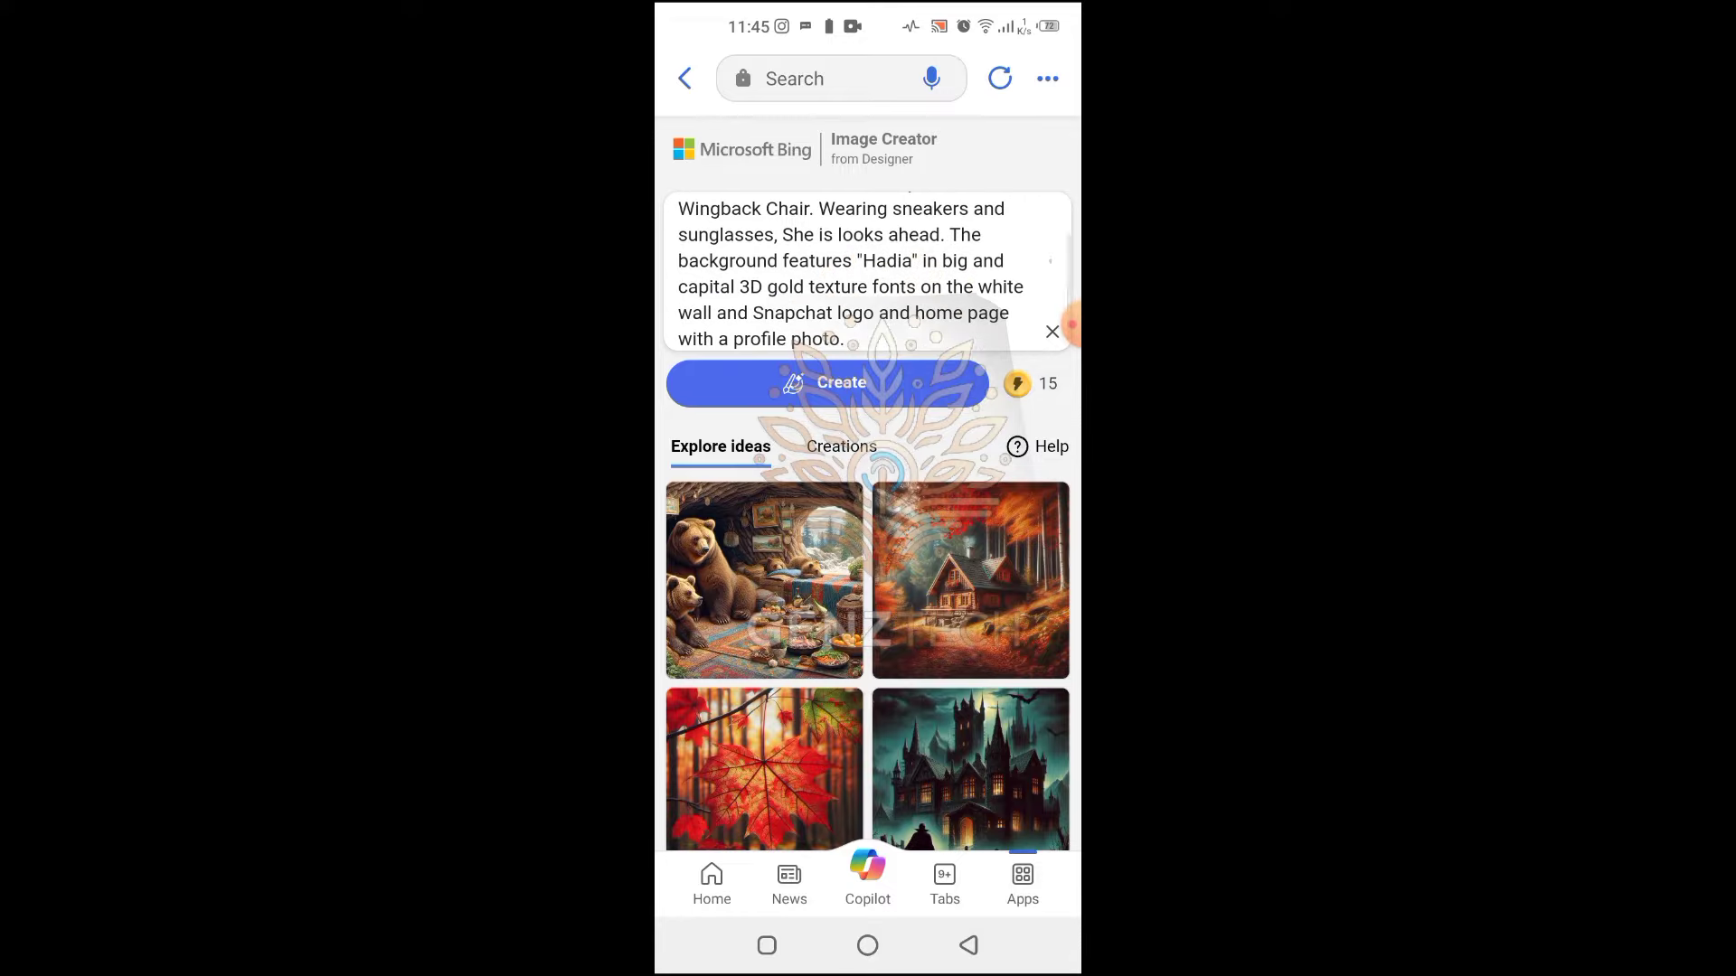
scroll(868, 271, "down", 1)
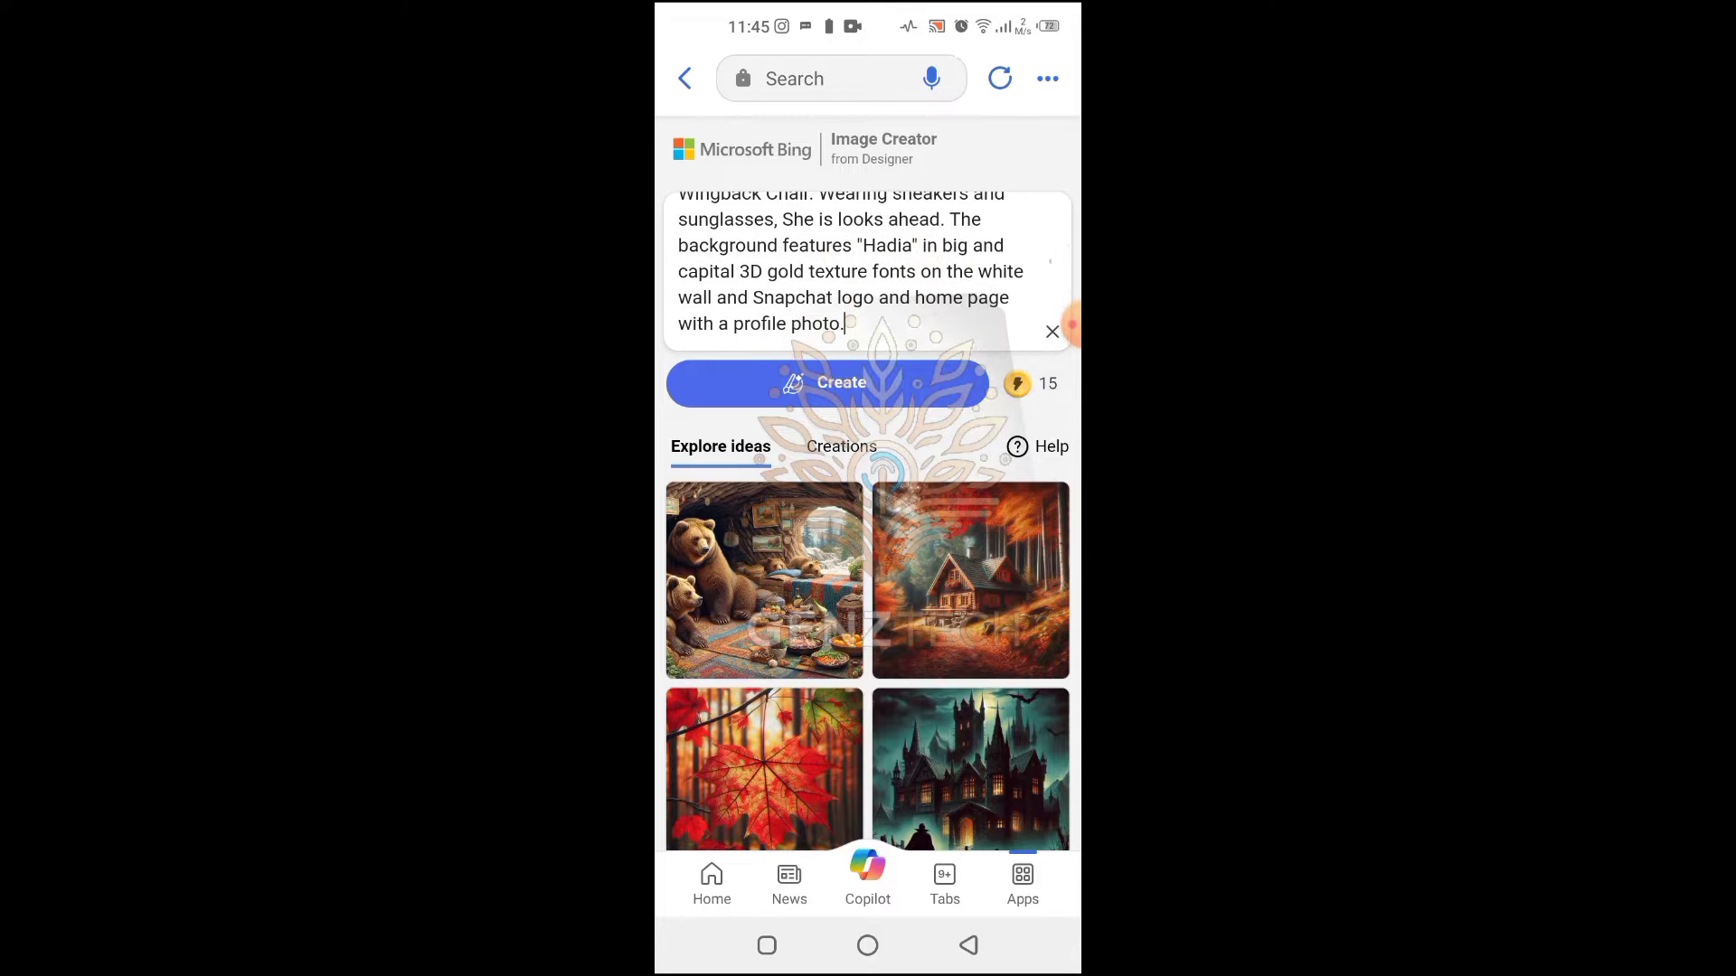
scroll(868, 271, "up", 3)
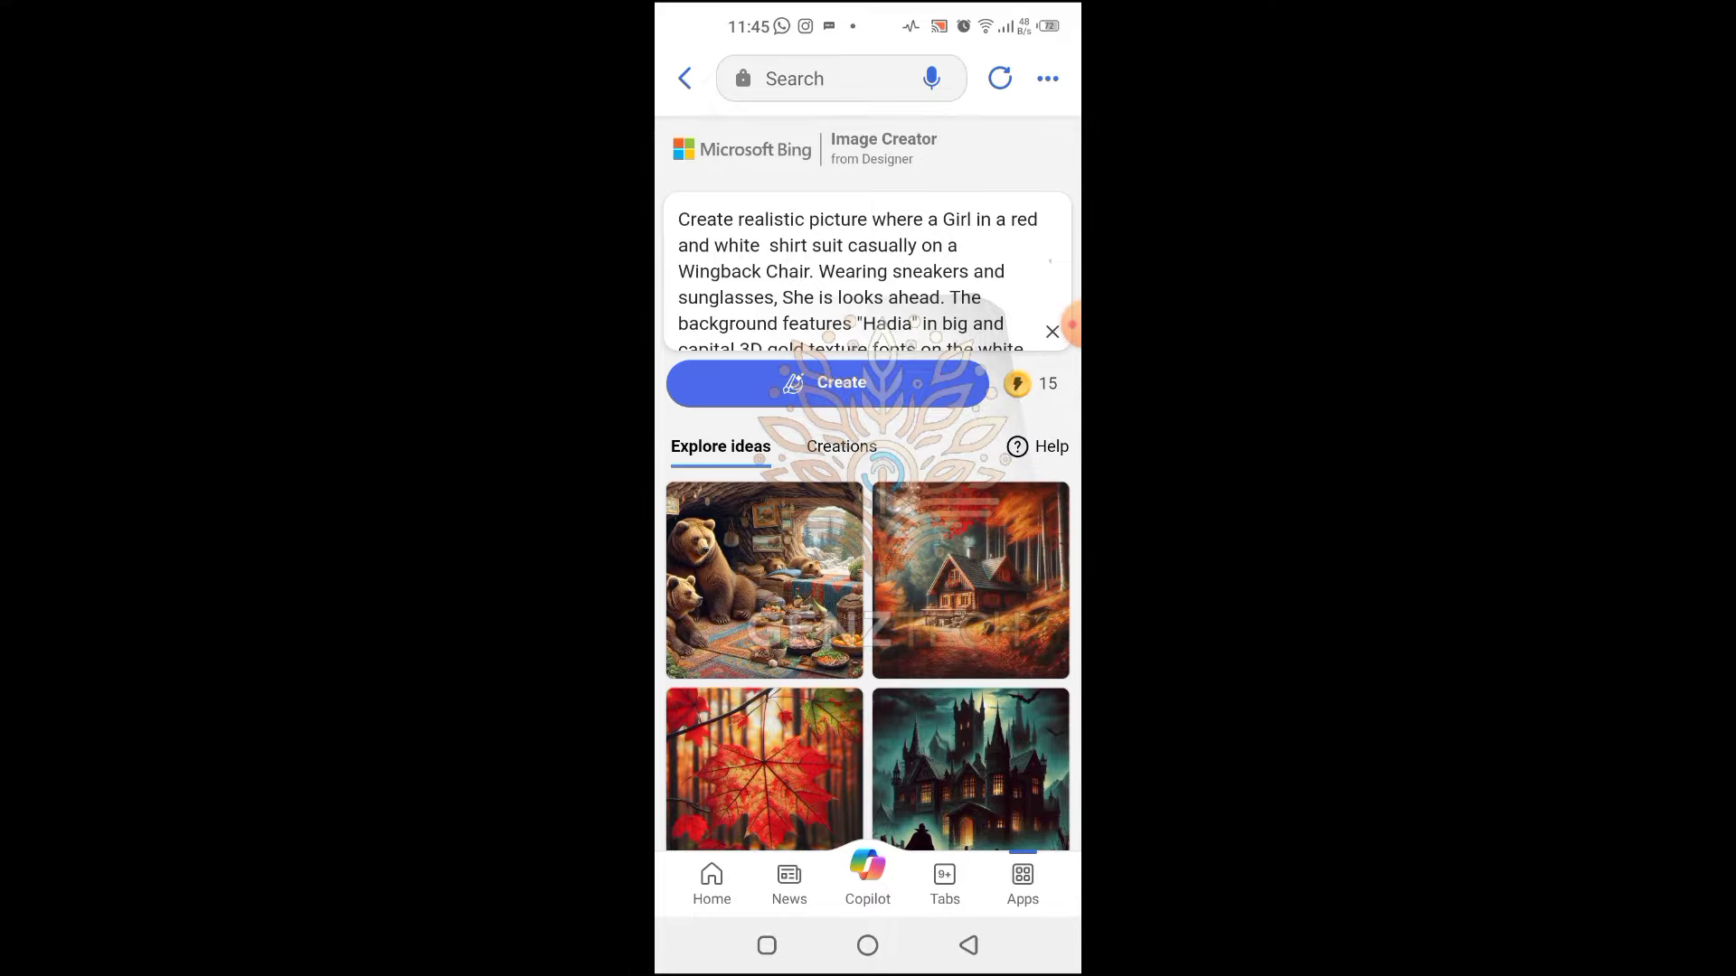
scroll(866, 272, "down", 3)
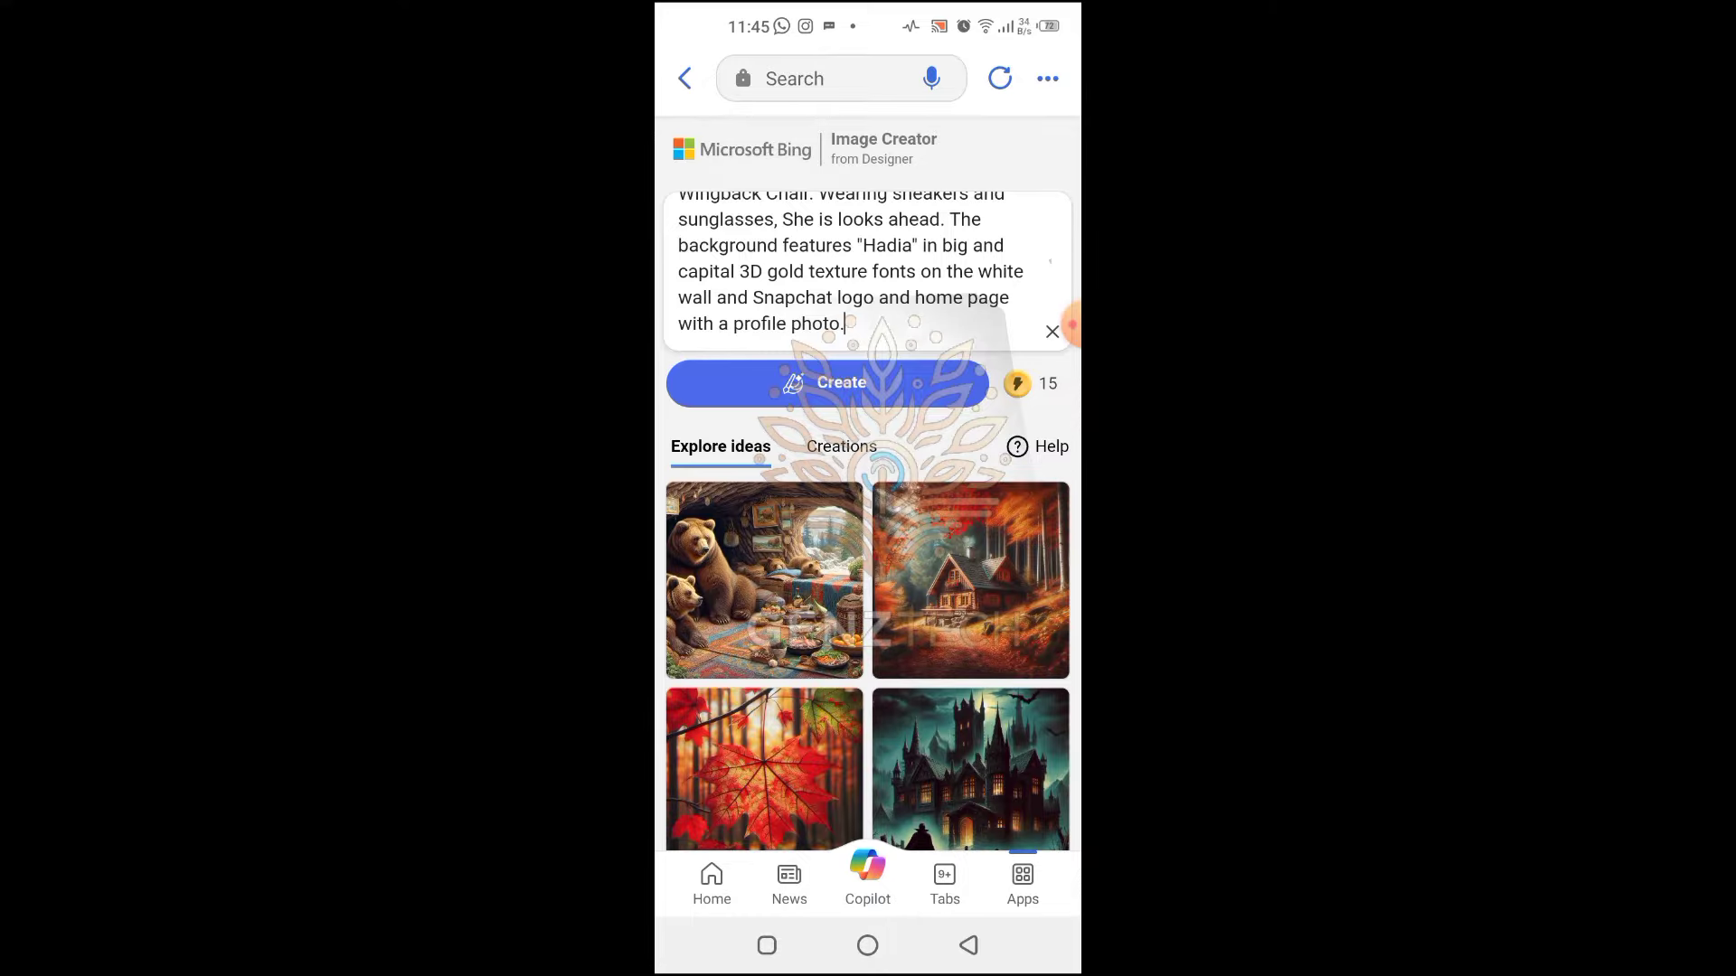
left_click(828, 382)
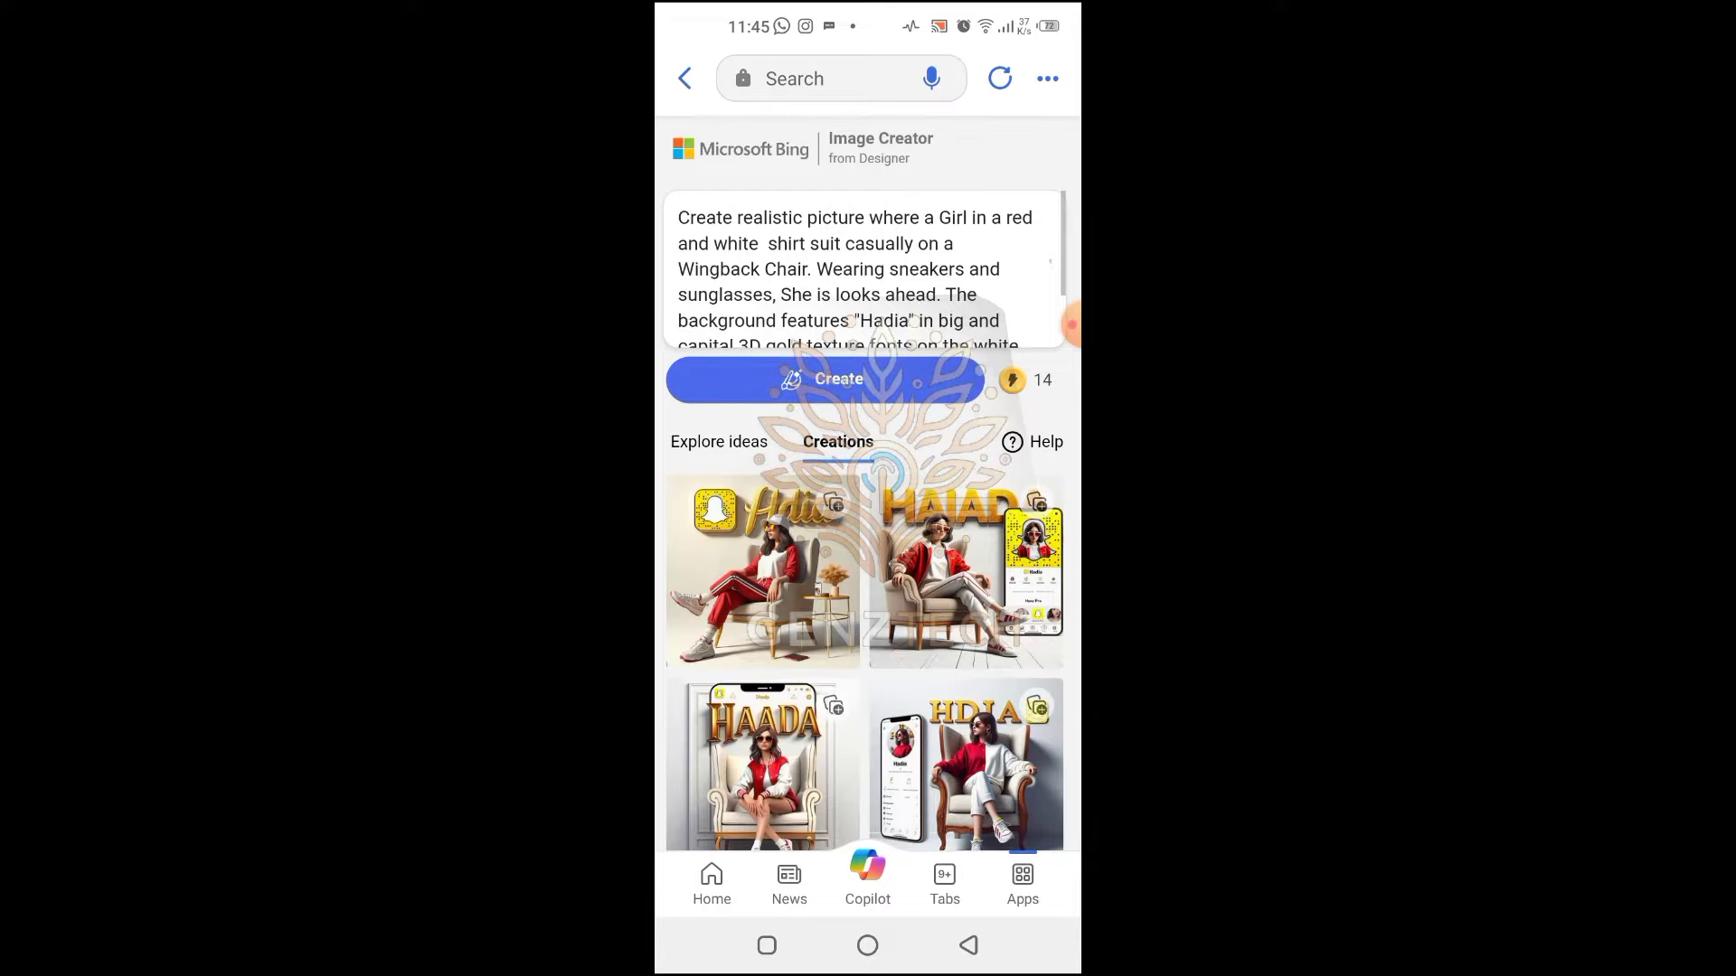
- Download four more wingback-chair images as JPEGs, then close the full-size viewer
scroll(868, 597, "down", 2)
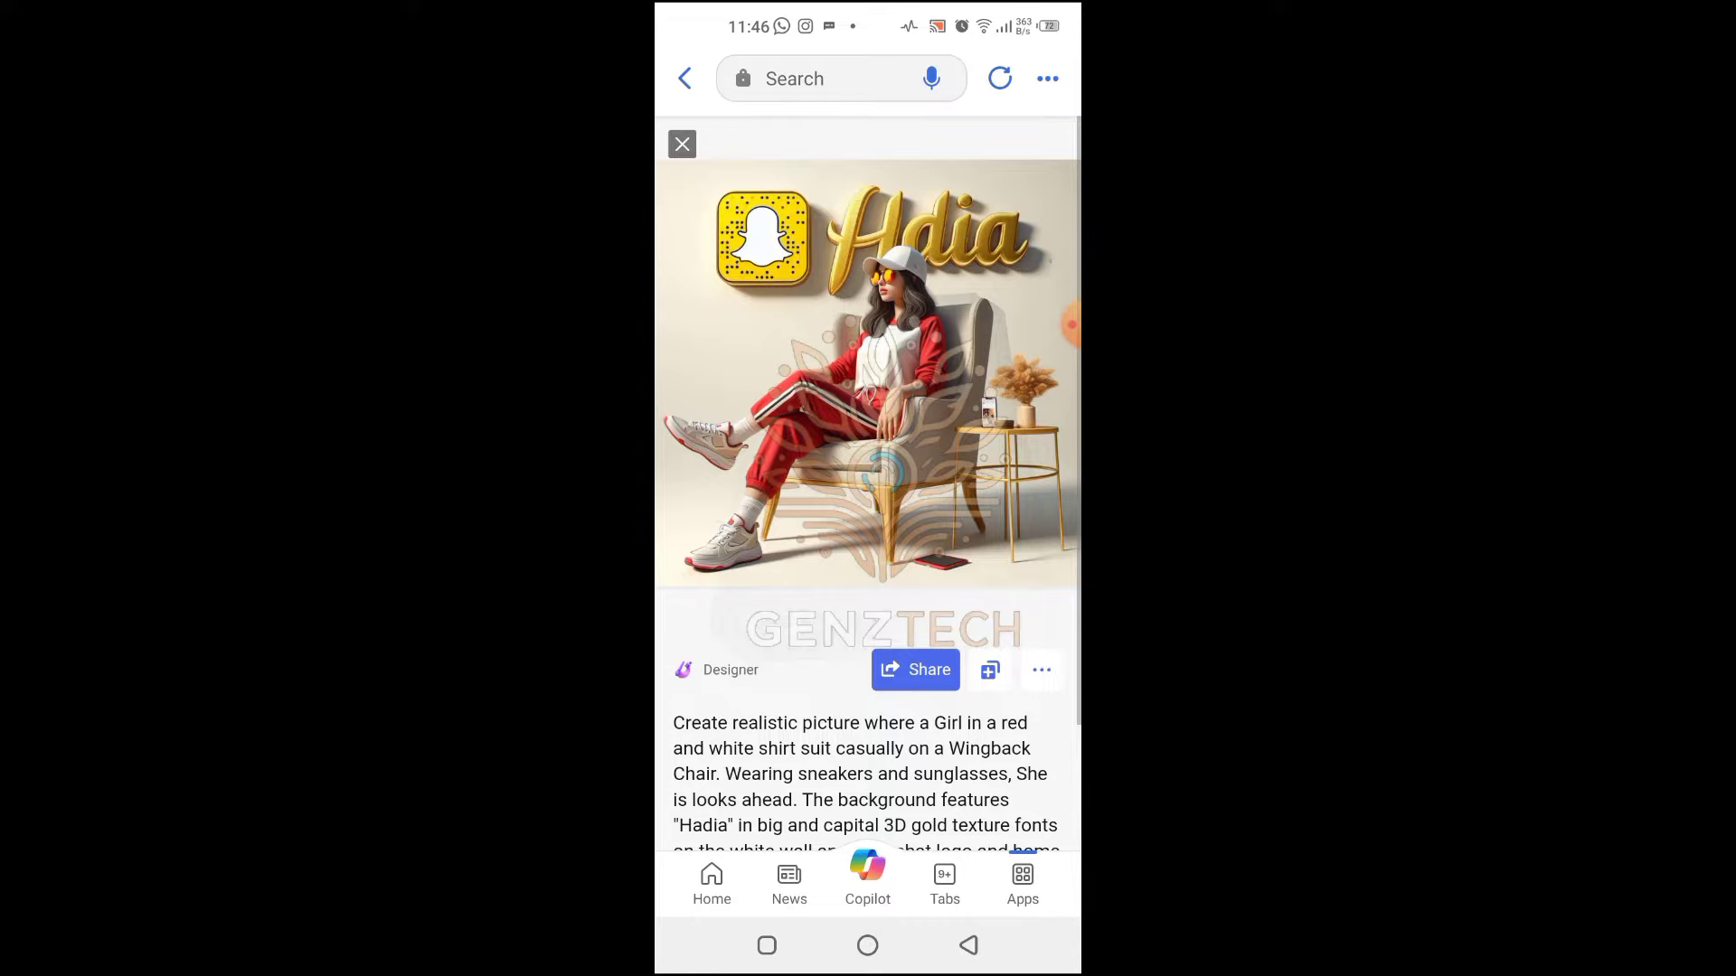
left_click(1041, 670)
left_click(963, 550)
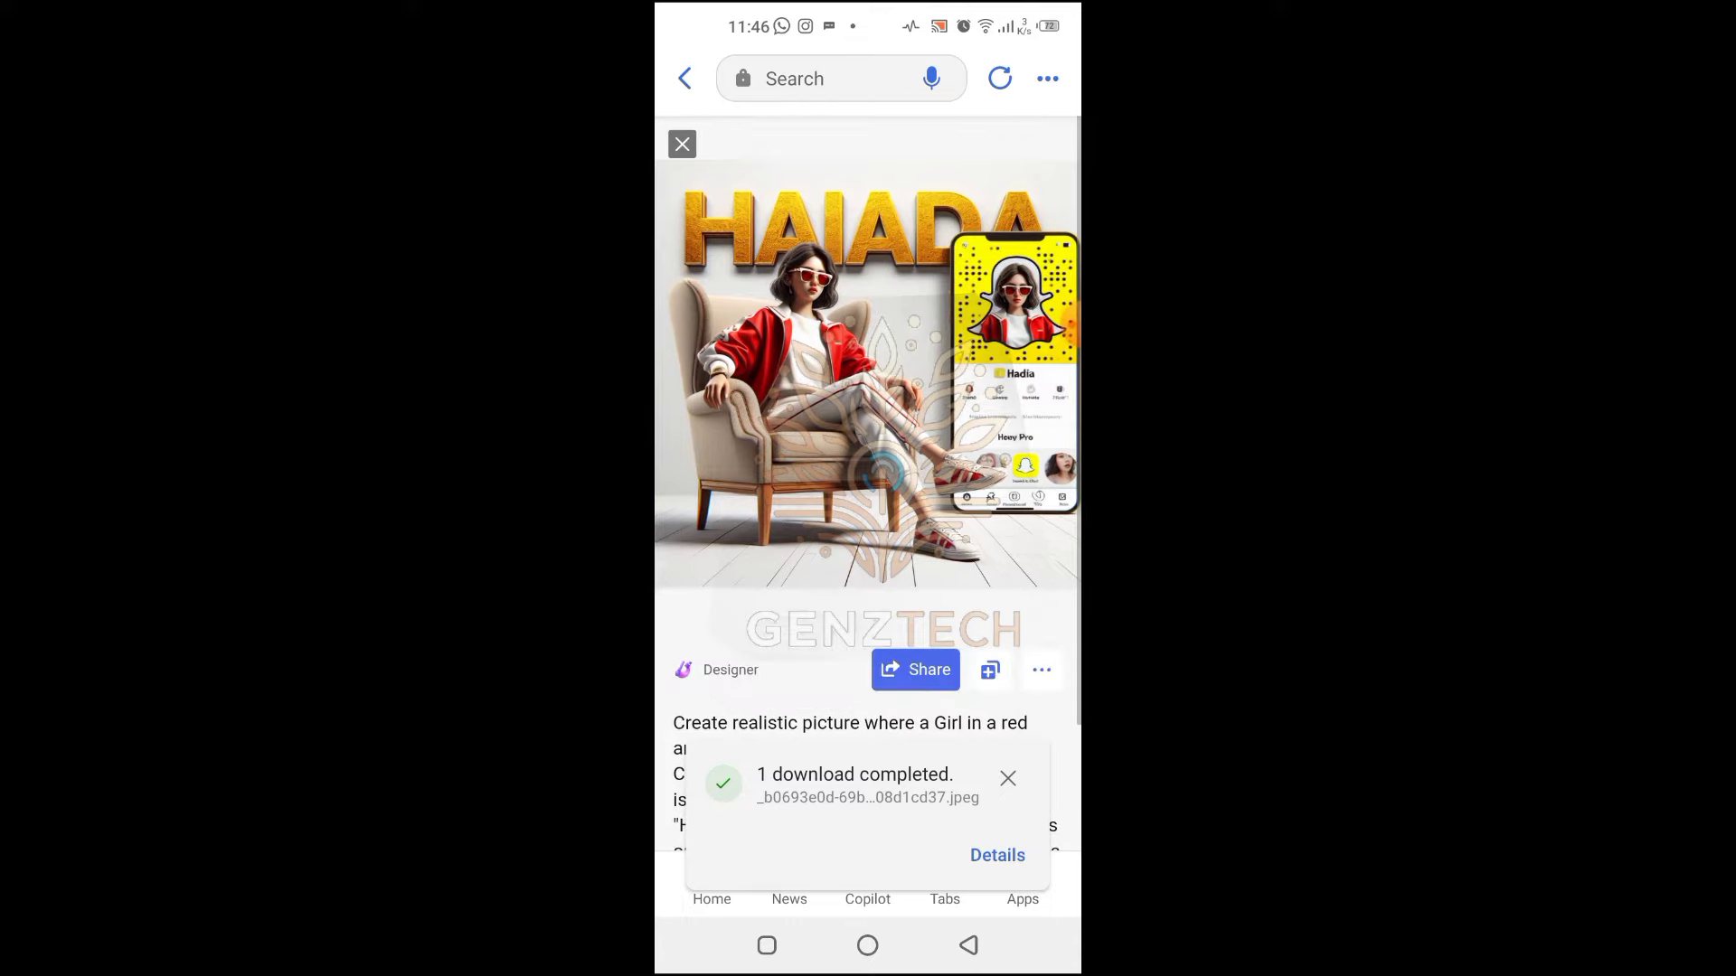
left_click(1042, 670)
left_click(939, 554)
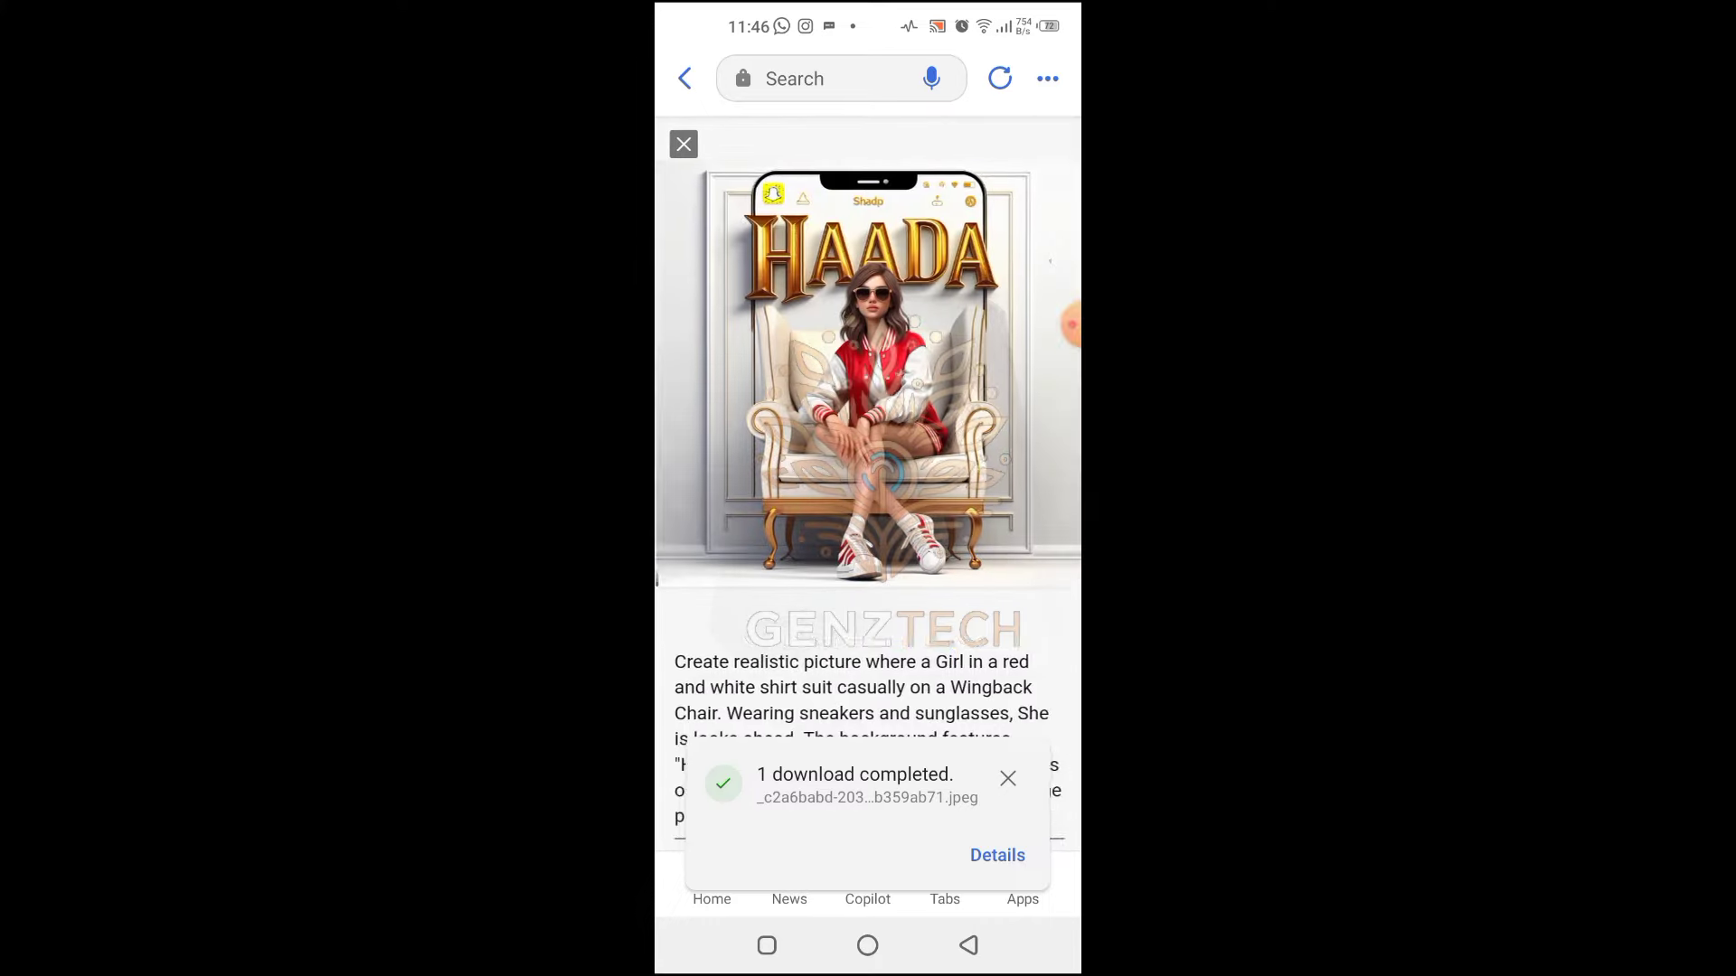
left_click(1042, 670)
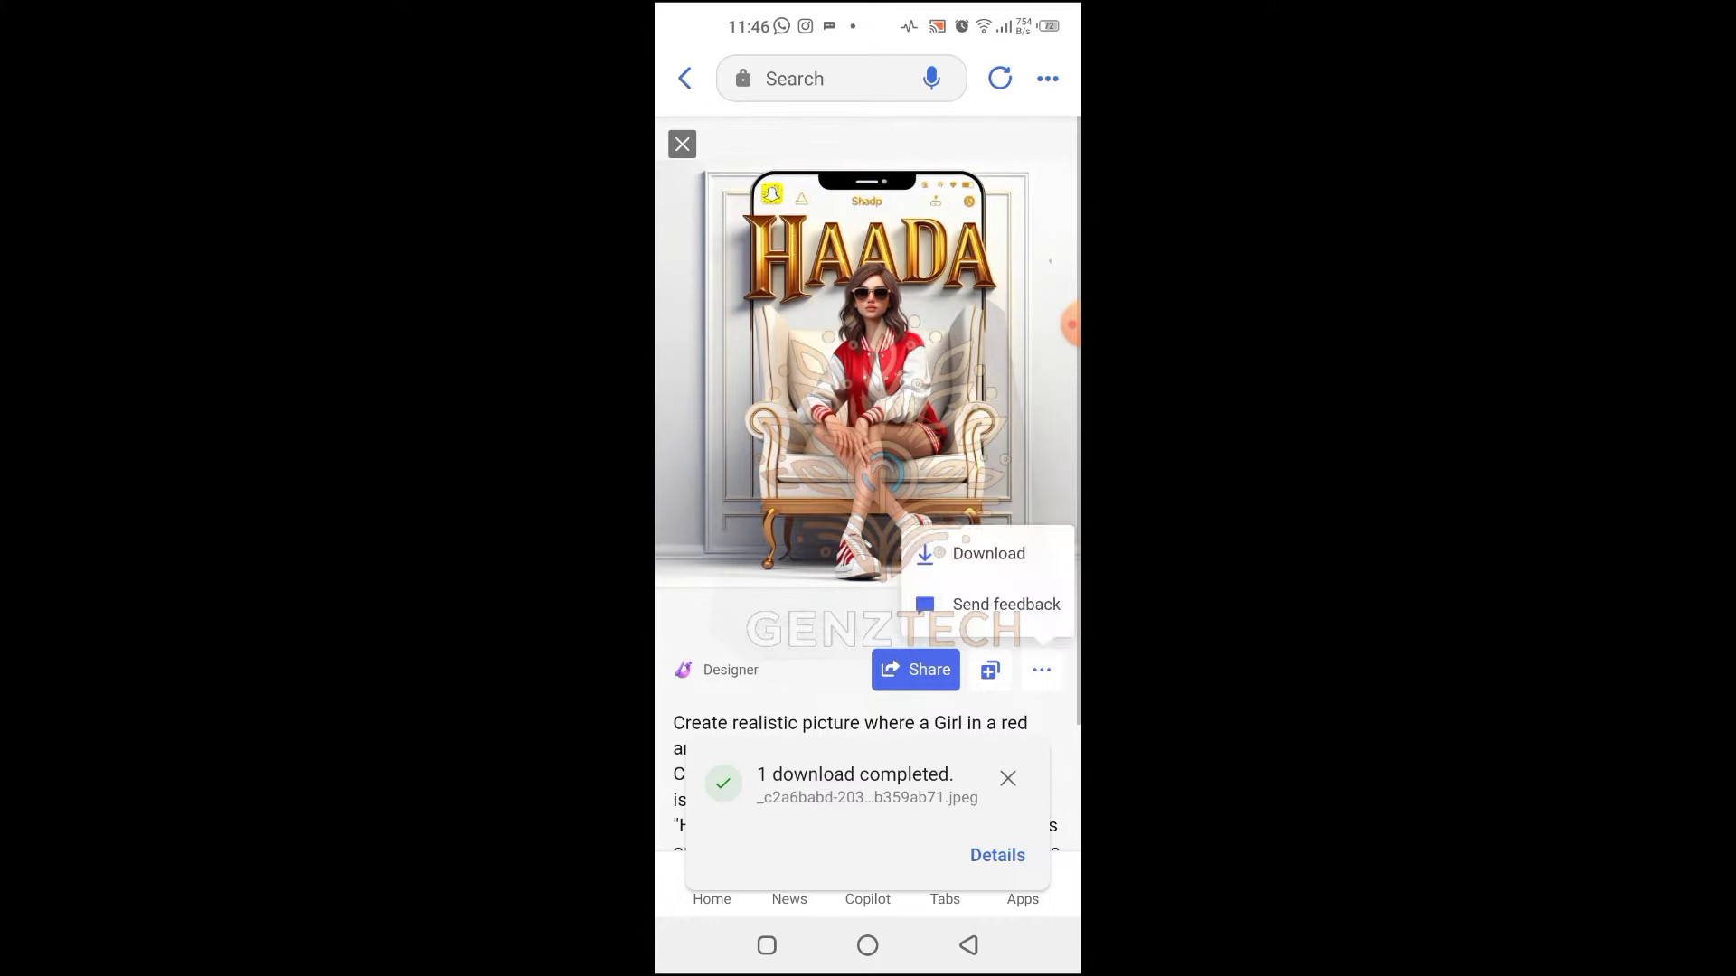
left_click(939, 553)
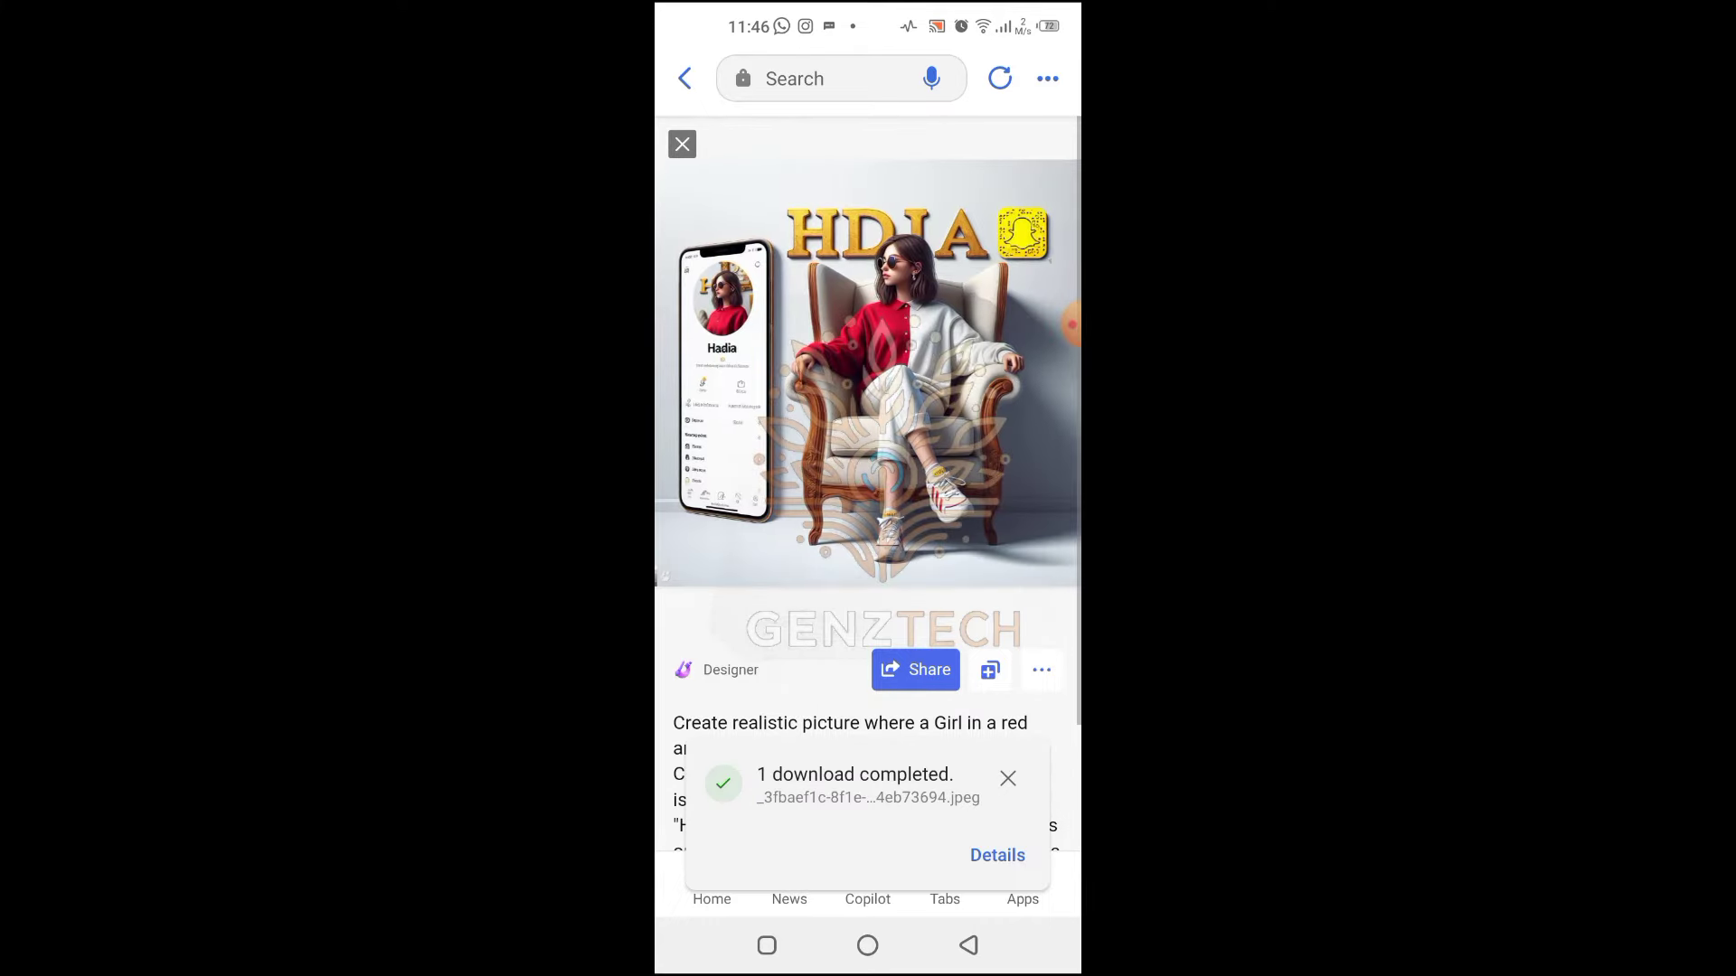
left_click(1041, 670)
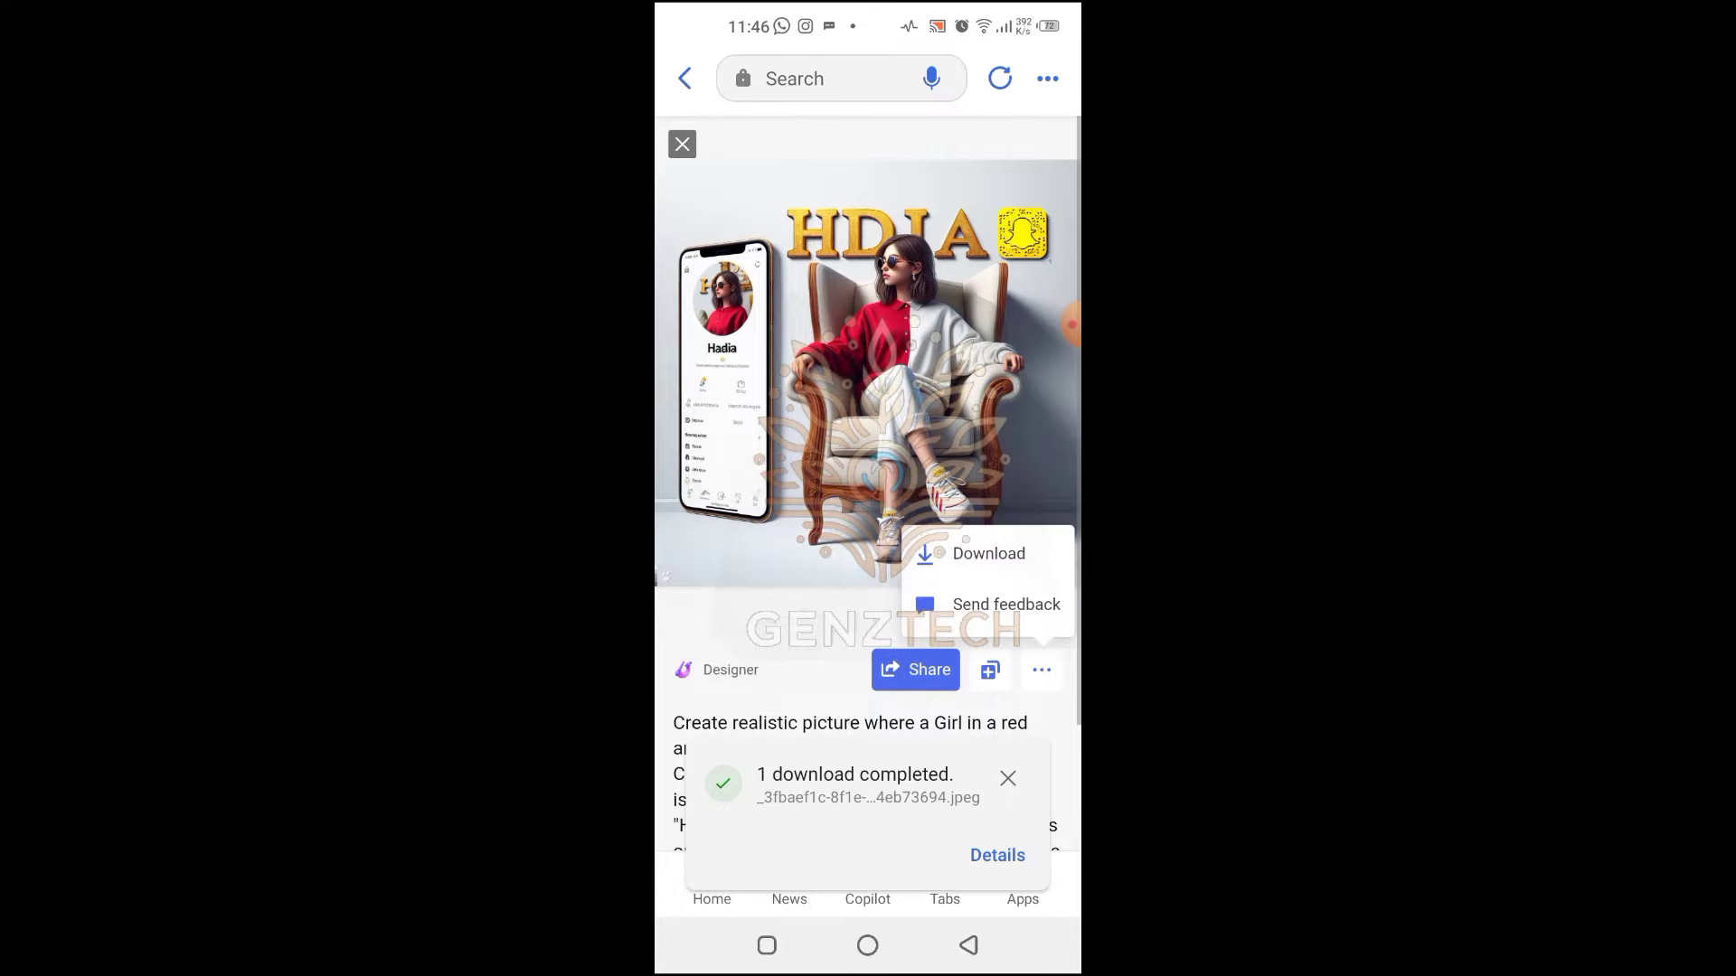
left_click(939, 554)
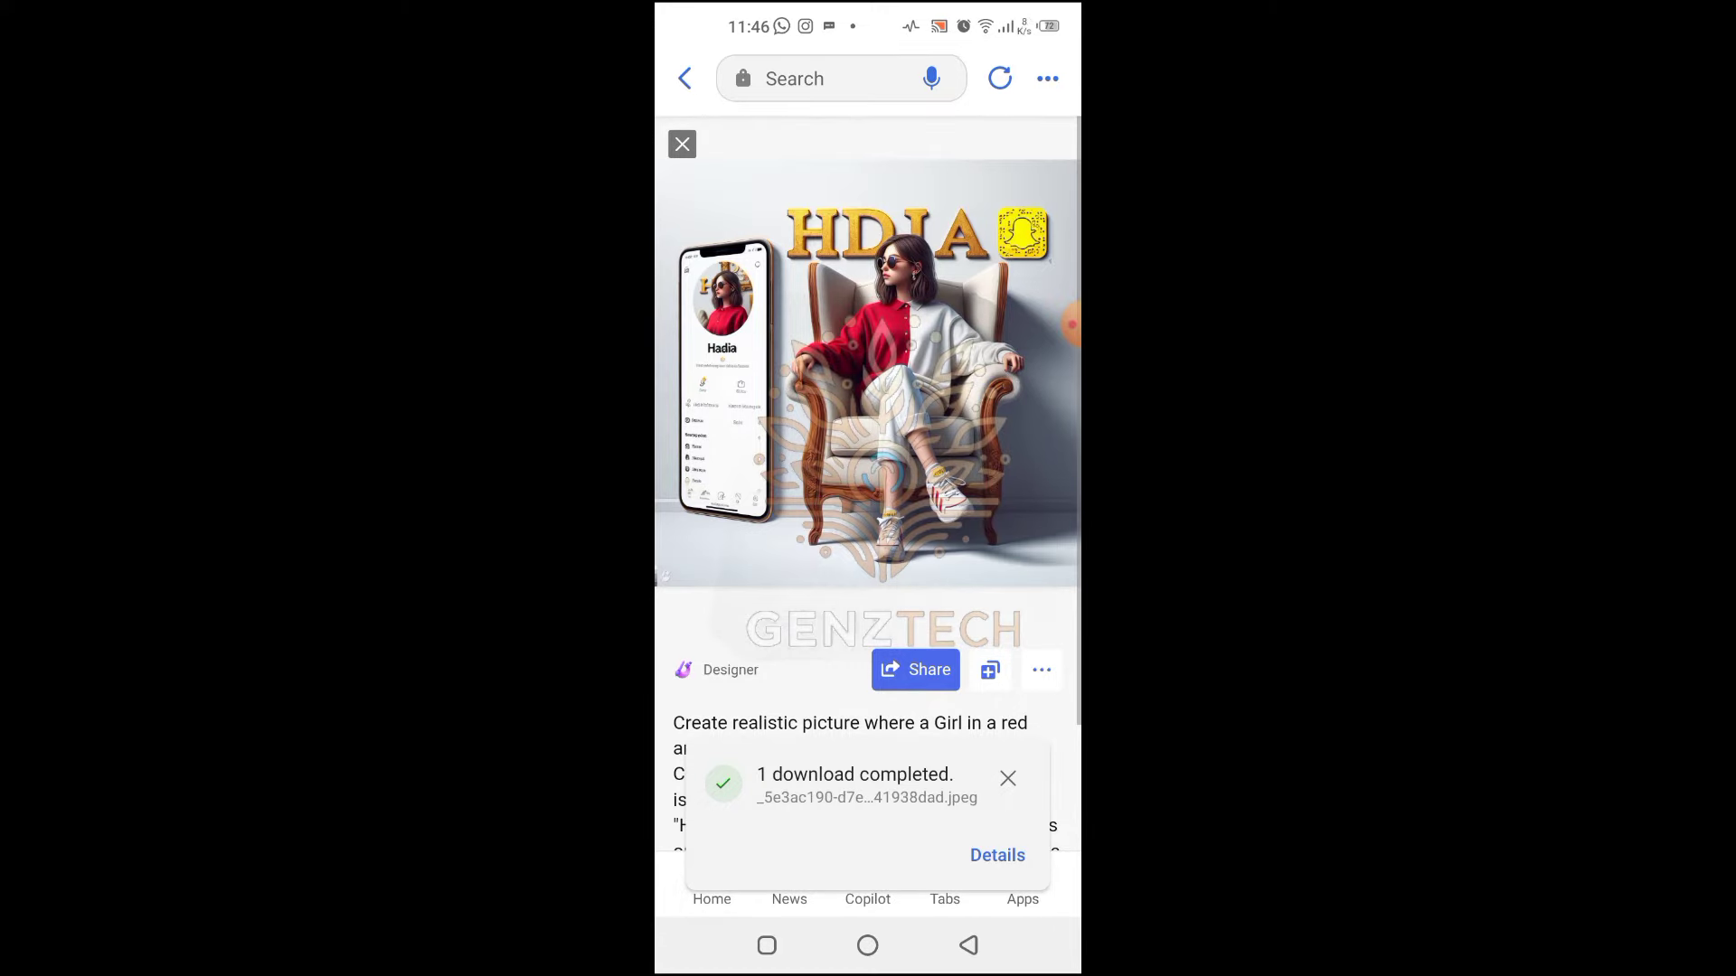
left_click(681, 143)
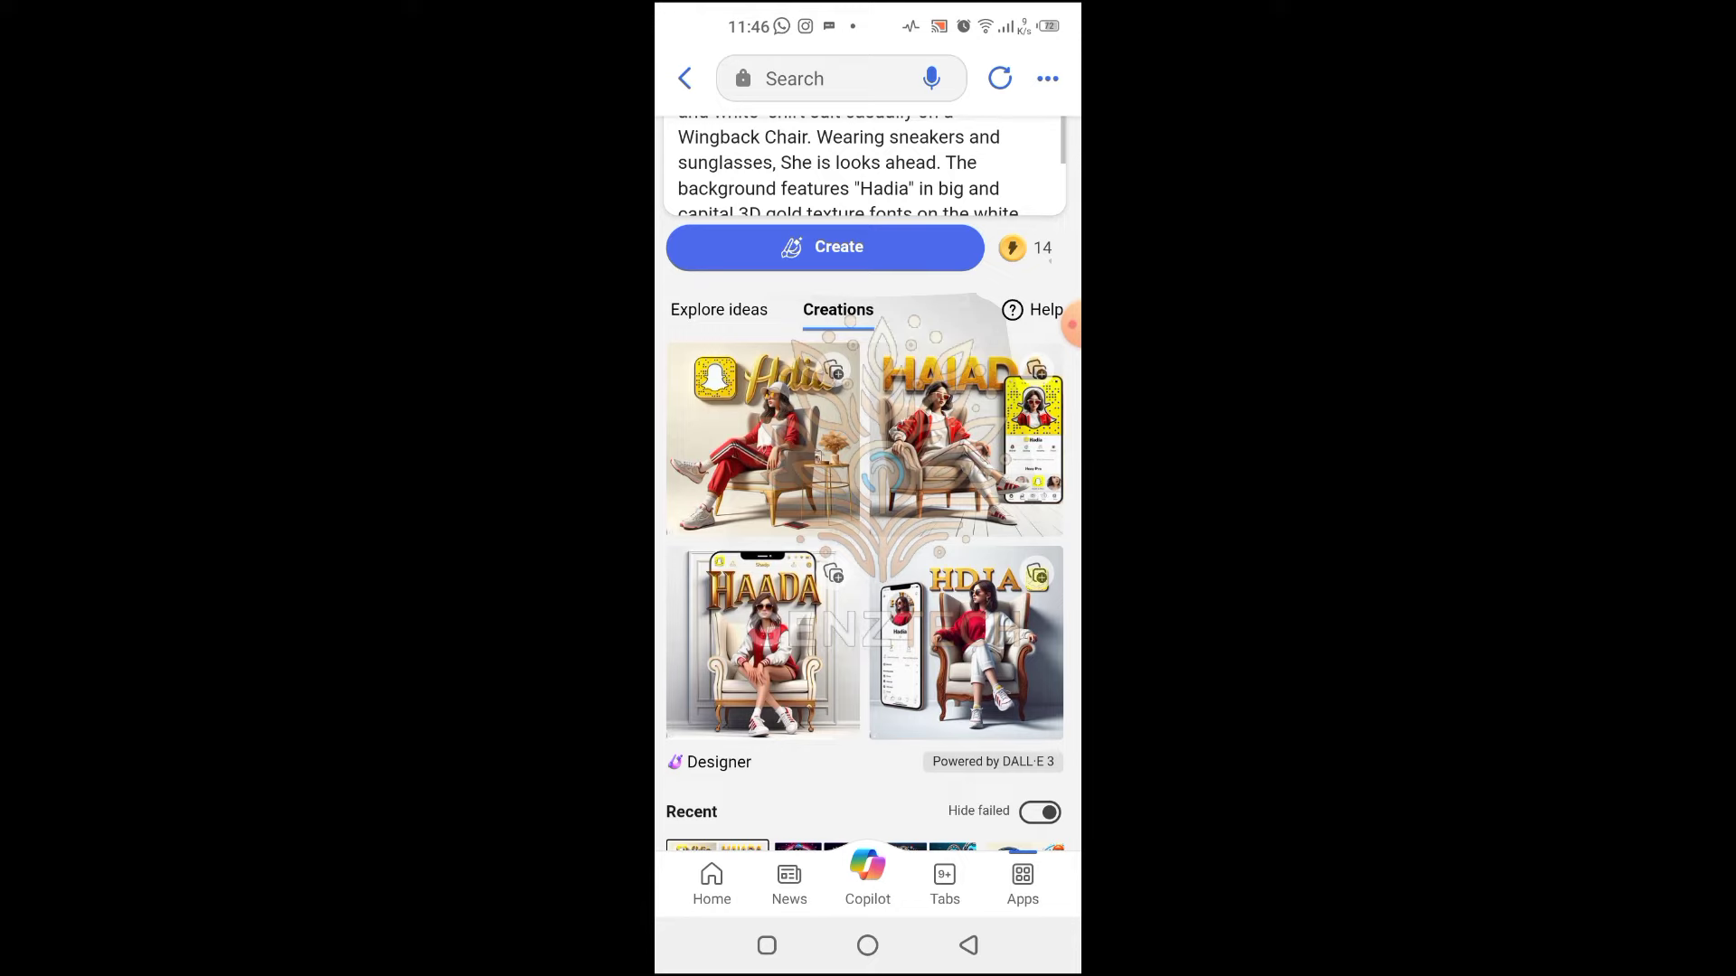
- Retype the girl's name in the prompt in all capitals and generate a new batch
scroll(866, 543, "down", 1)
scroll(866, 542, "up", 2)
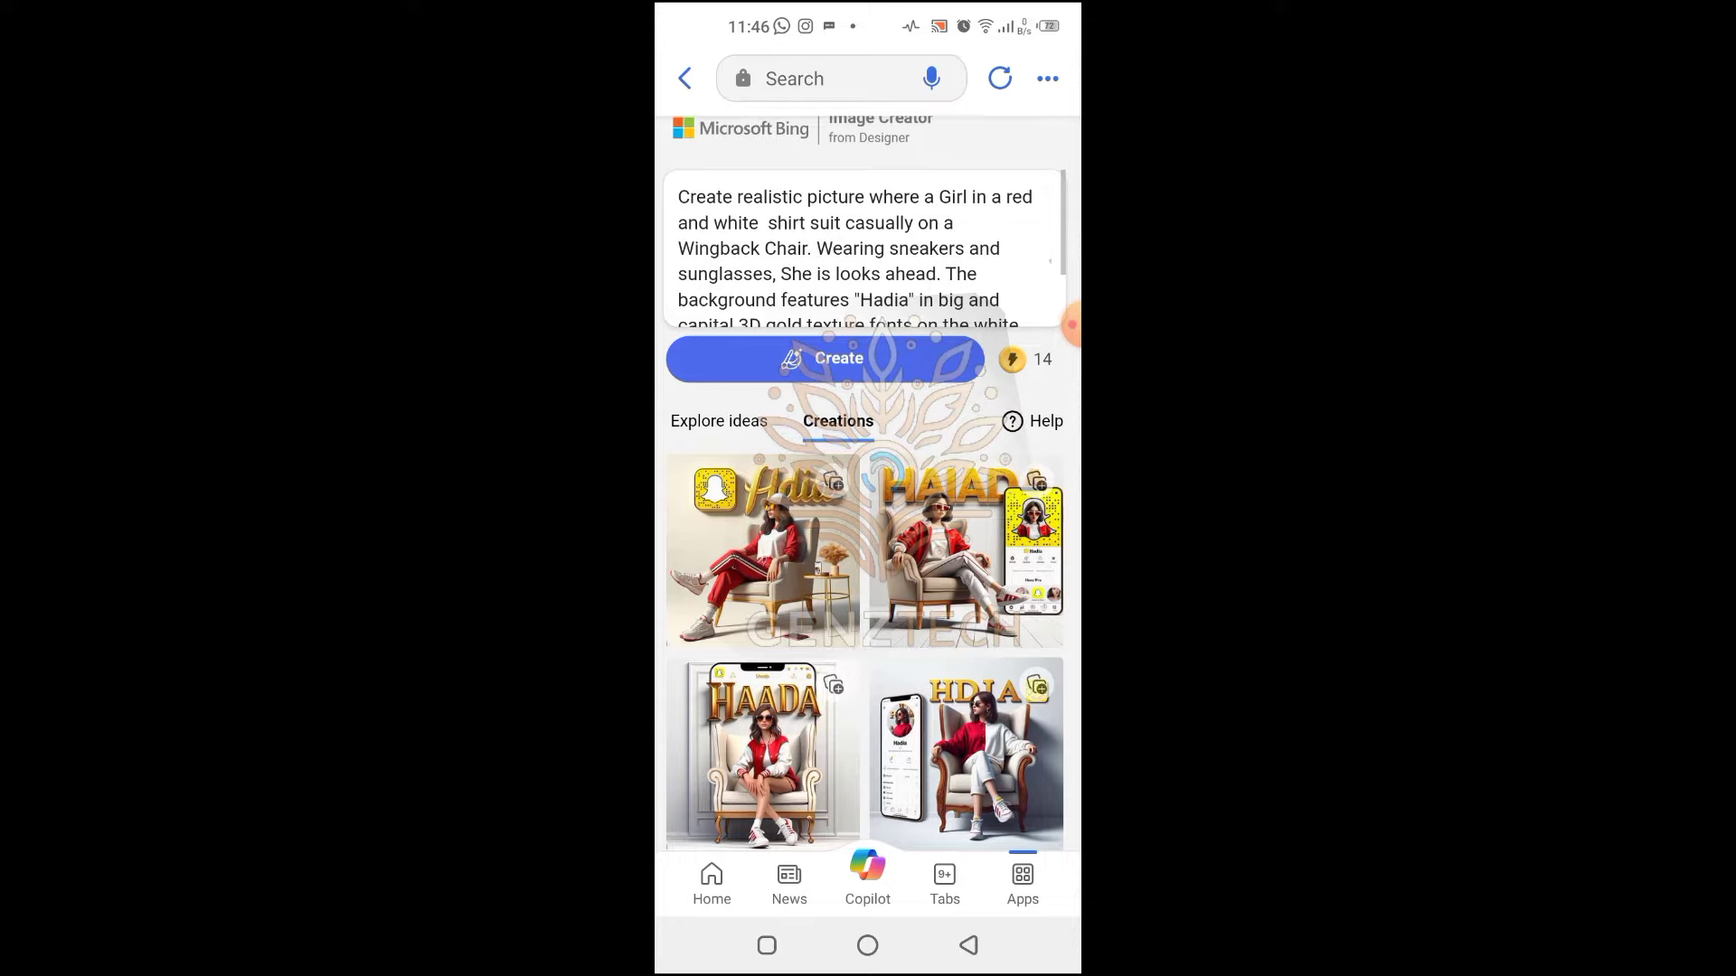
left_click(908, 299)
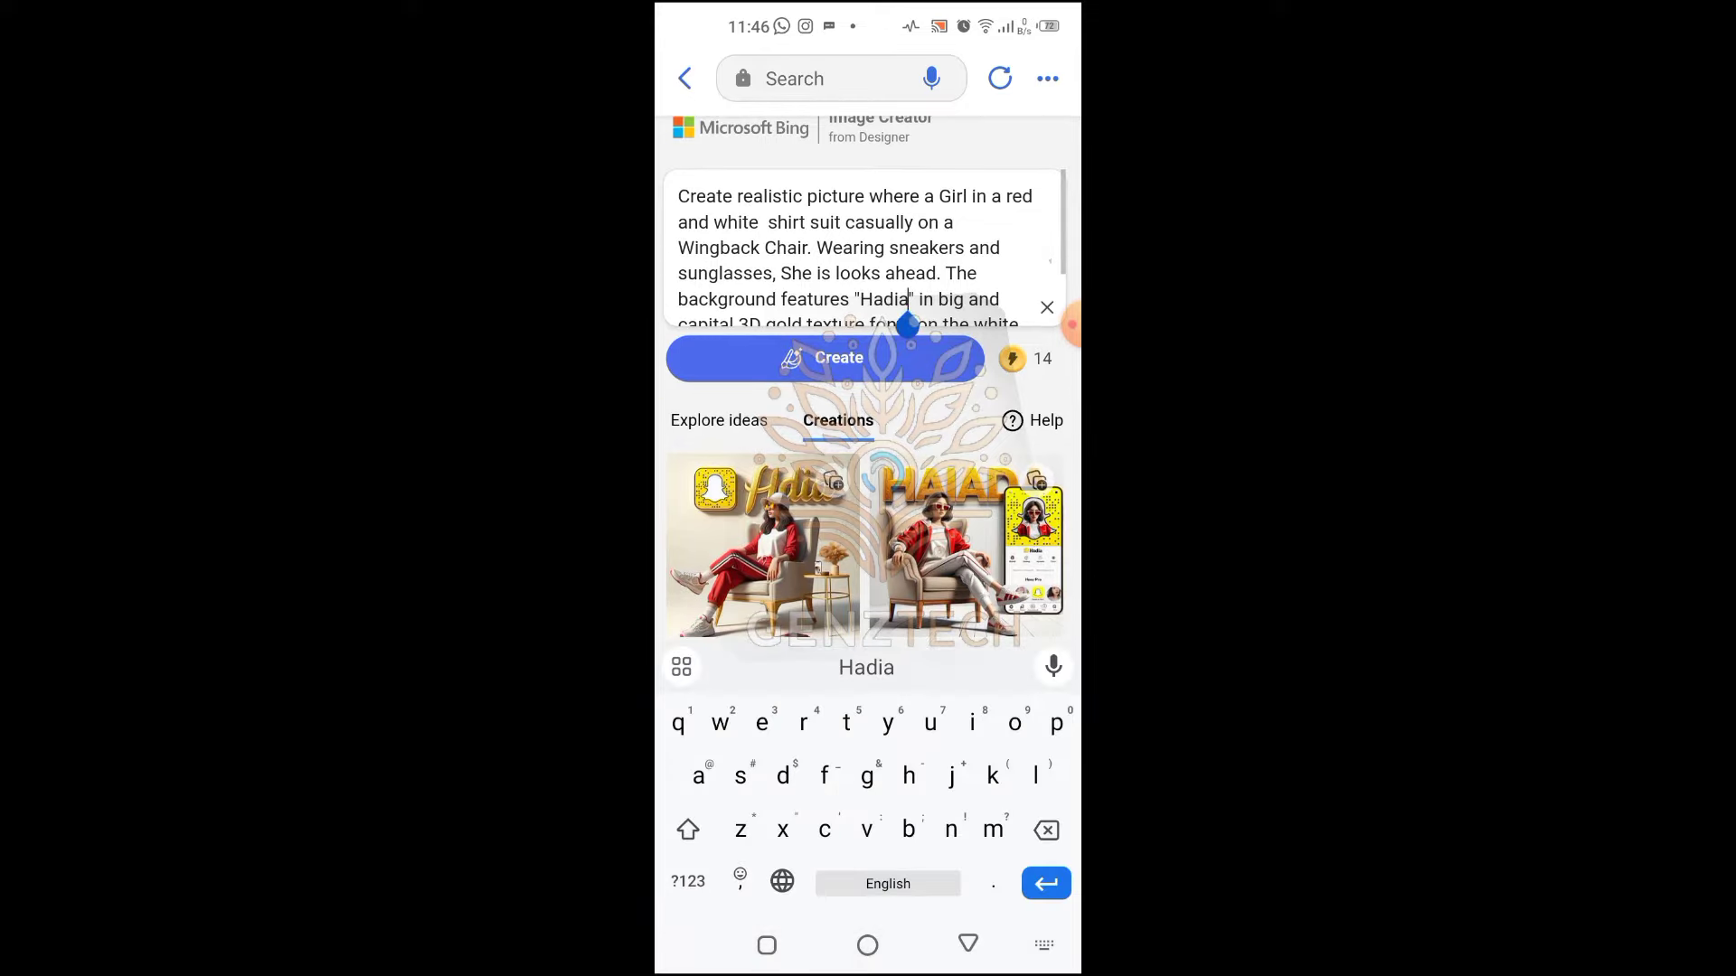
key("BackSpace")
key("BackSpace")
key("BackSpace")
key("BackSpace")
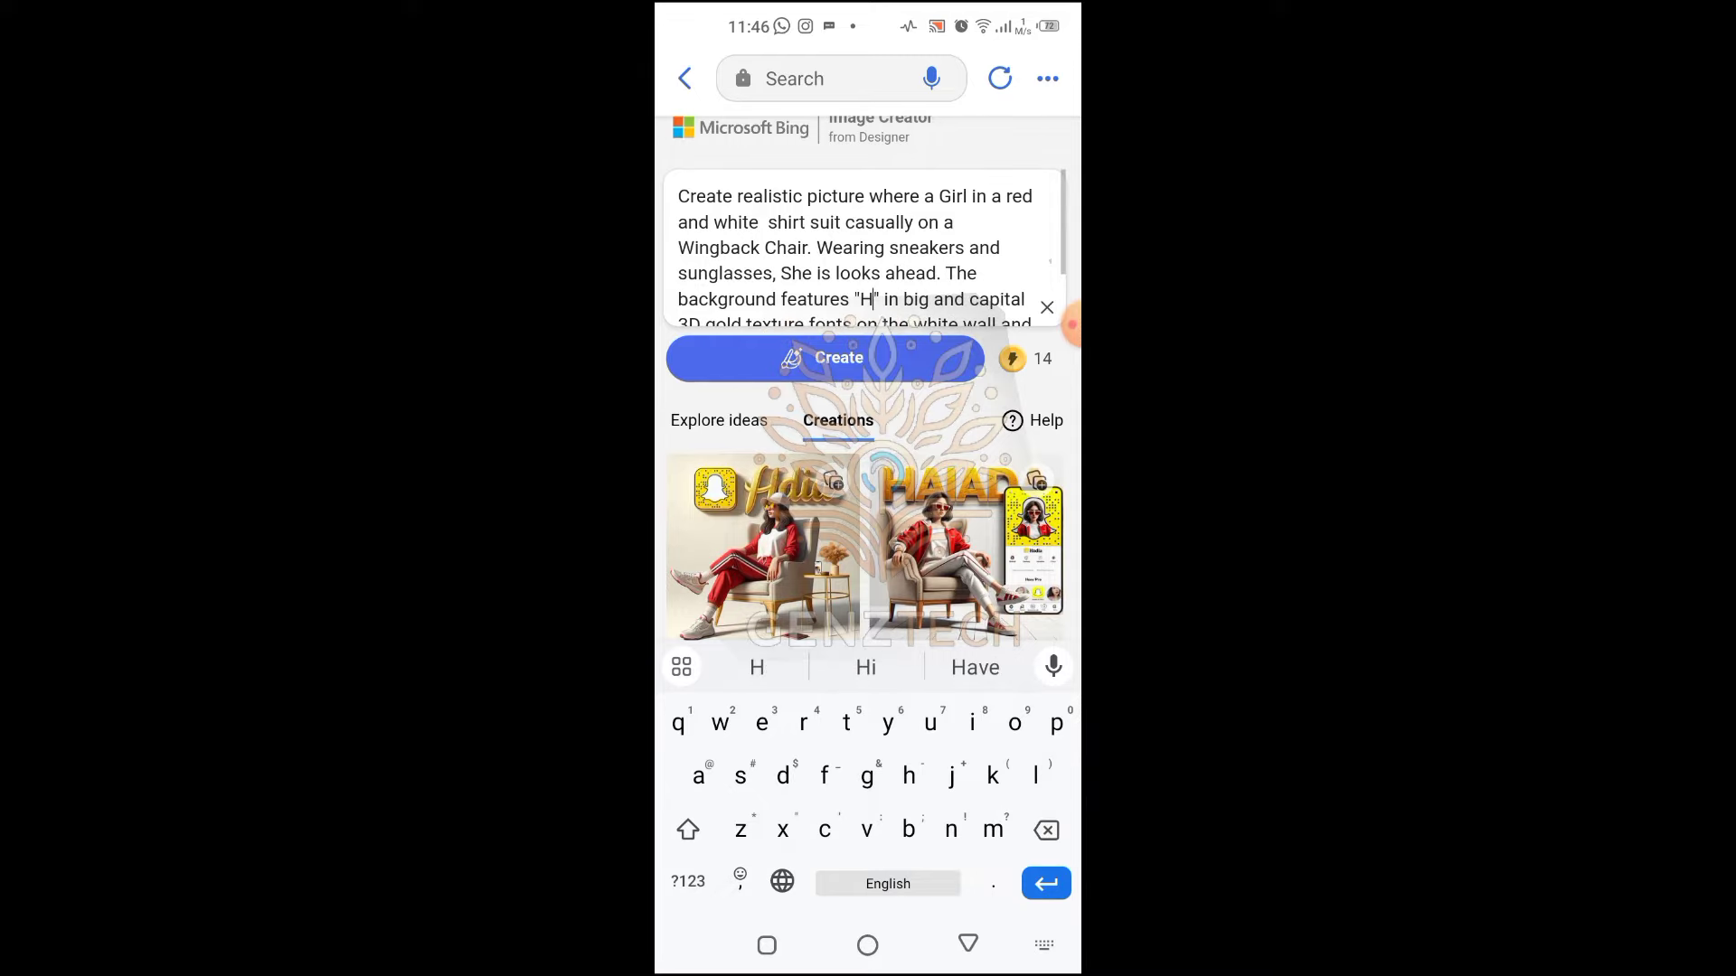
type("AD")
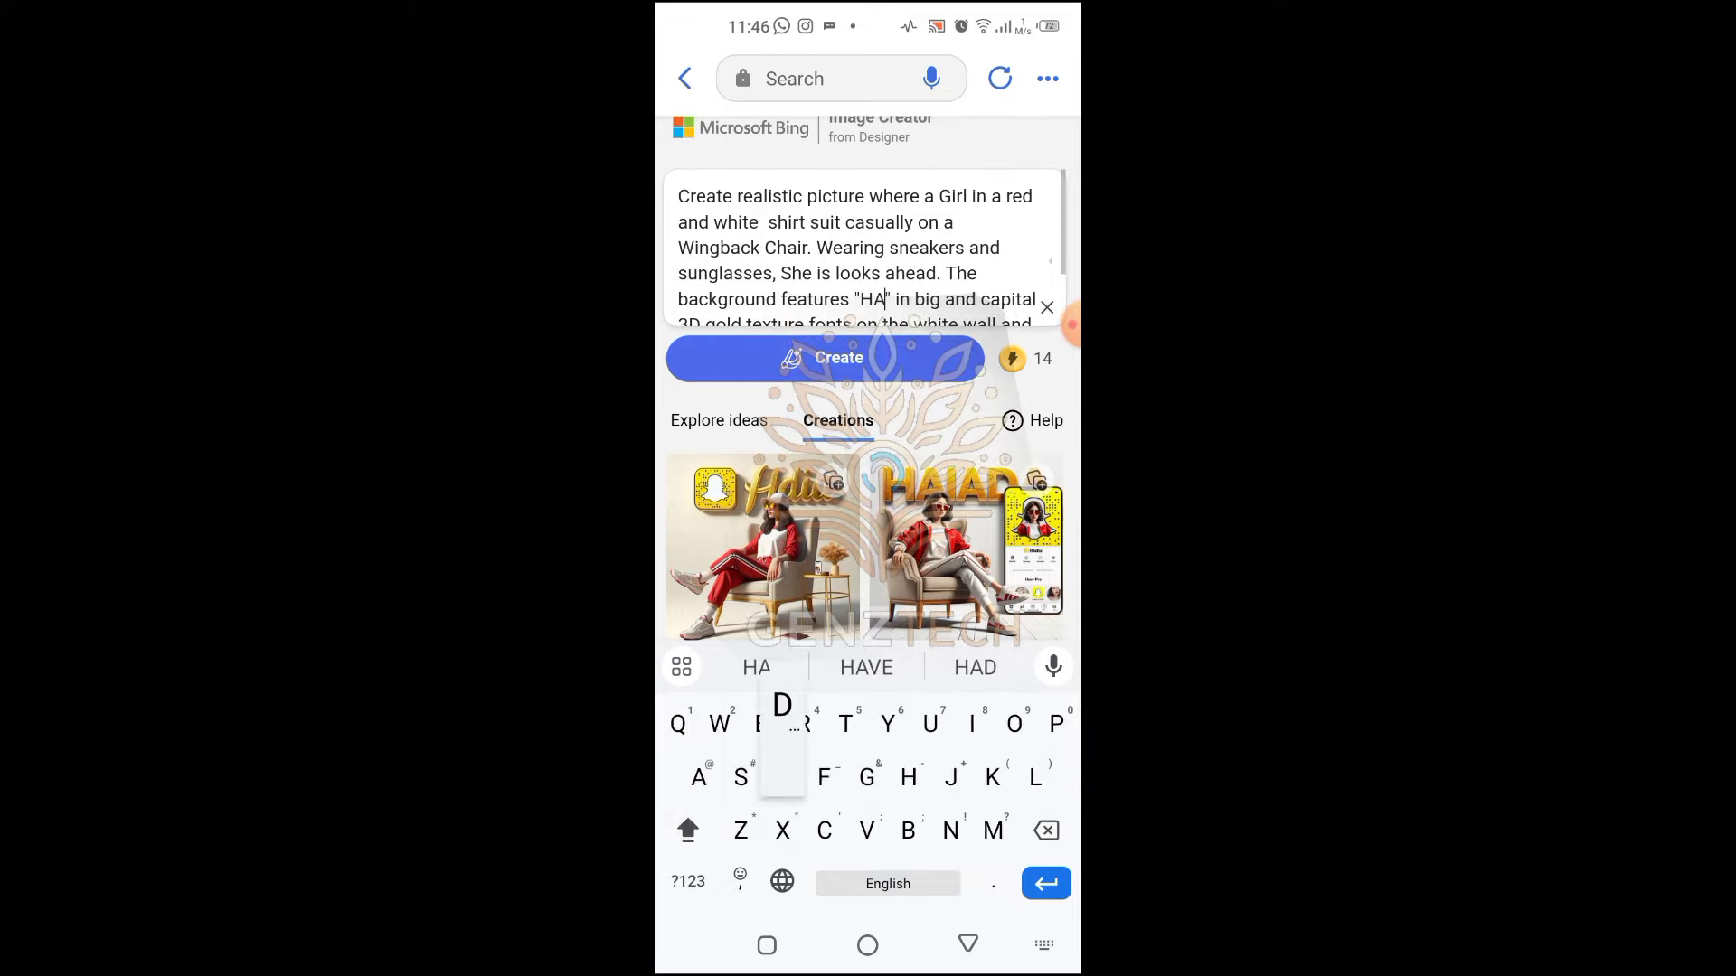
type("IA")
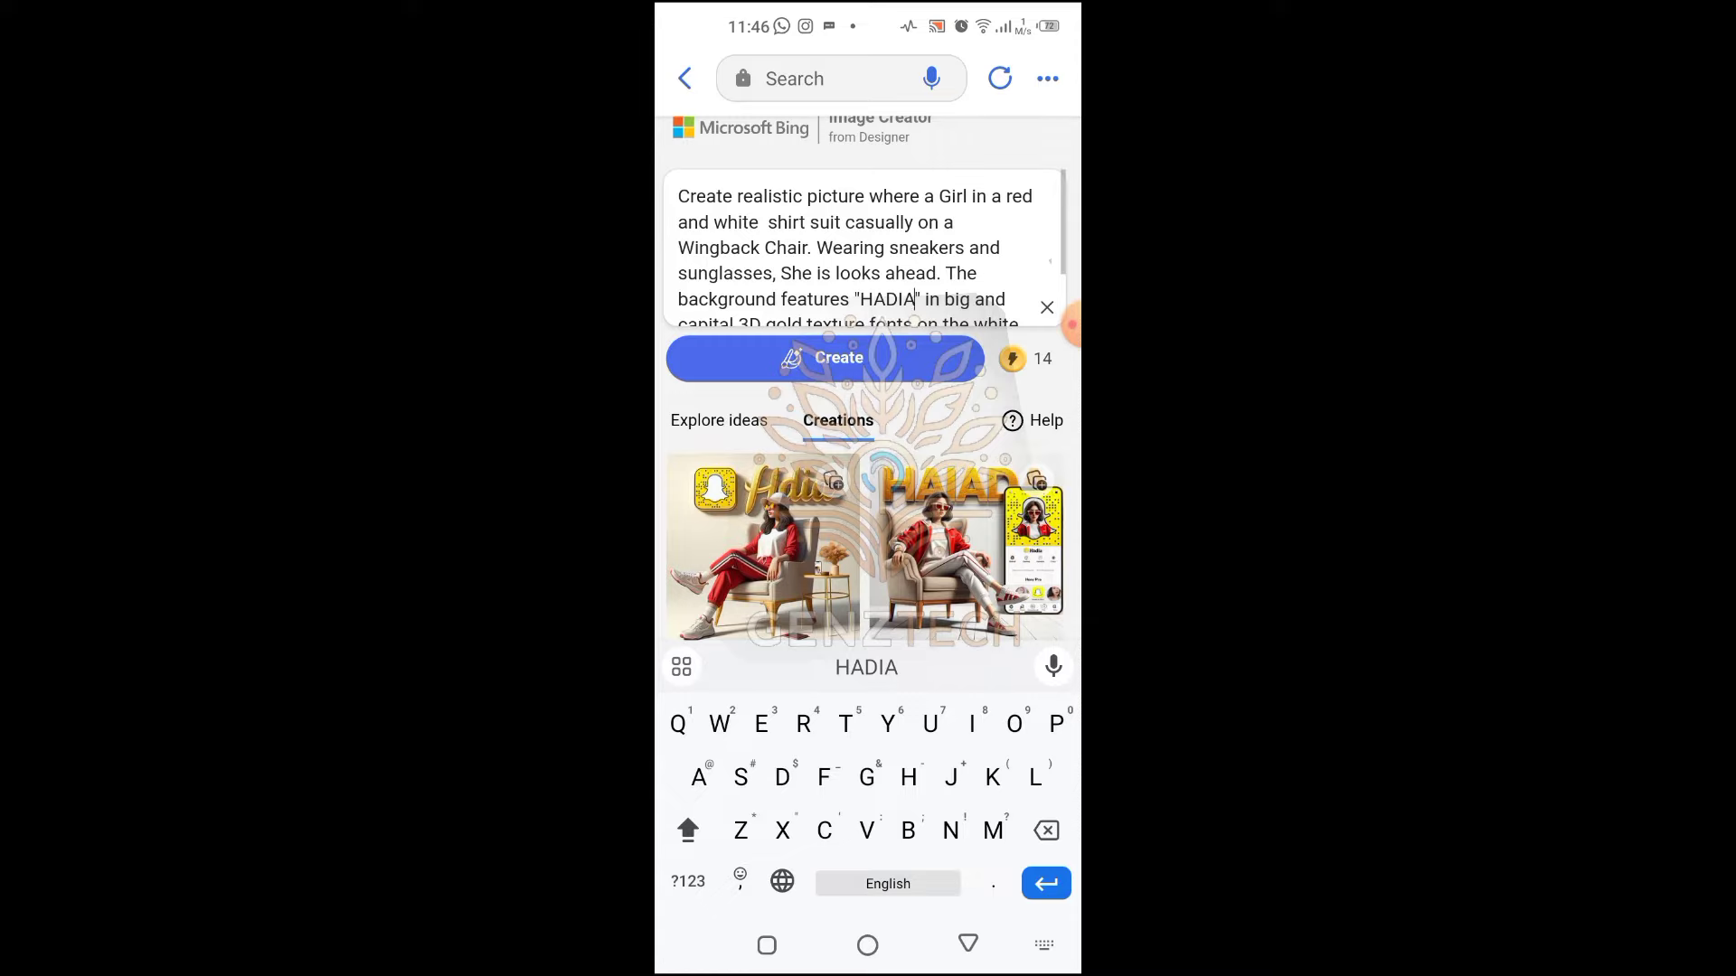
left_click(825, 358)
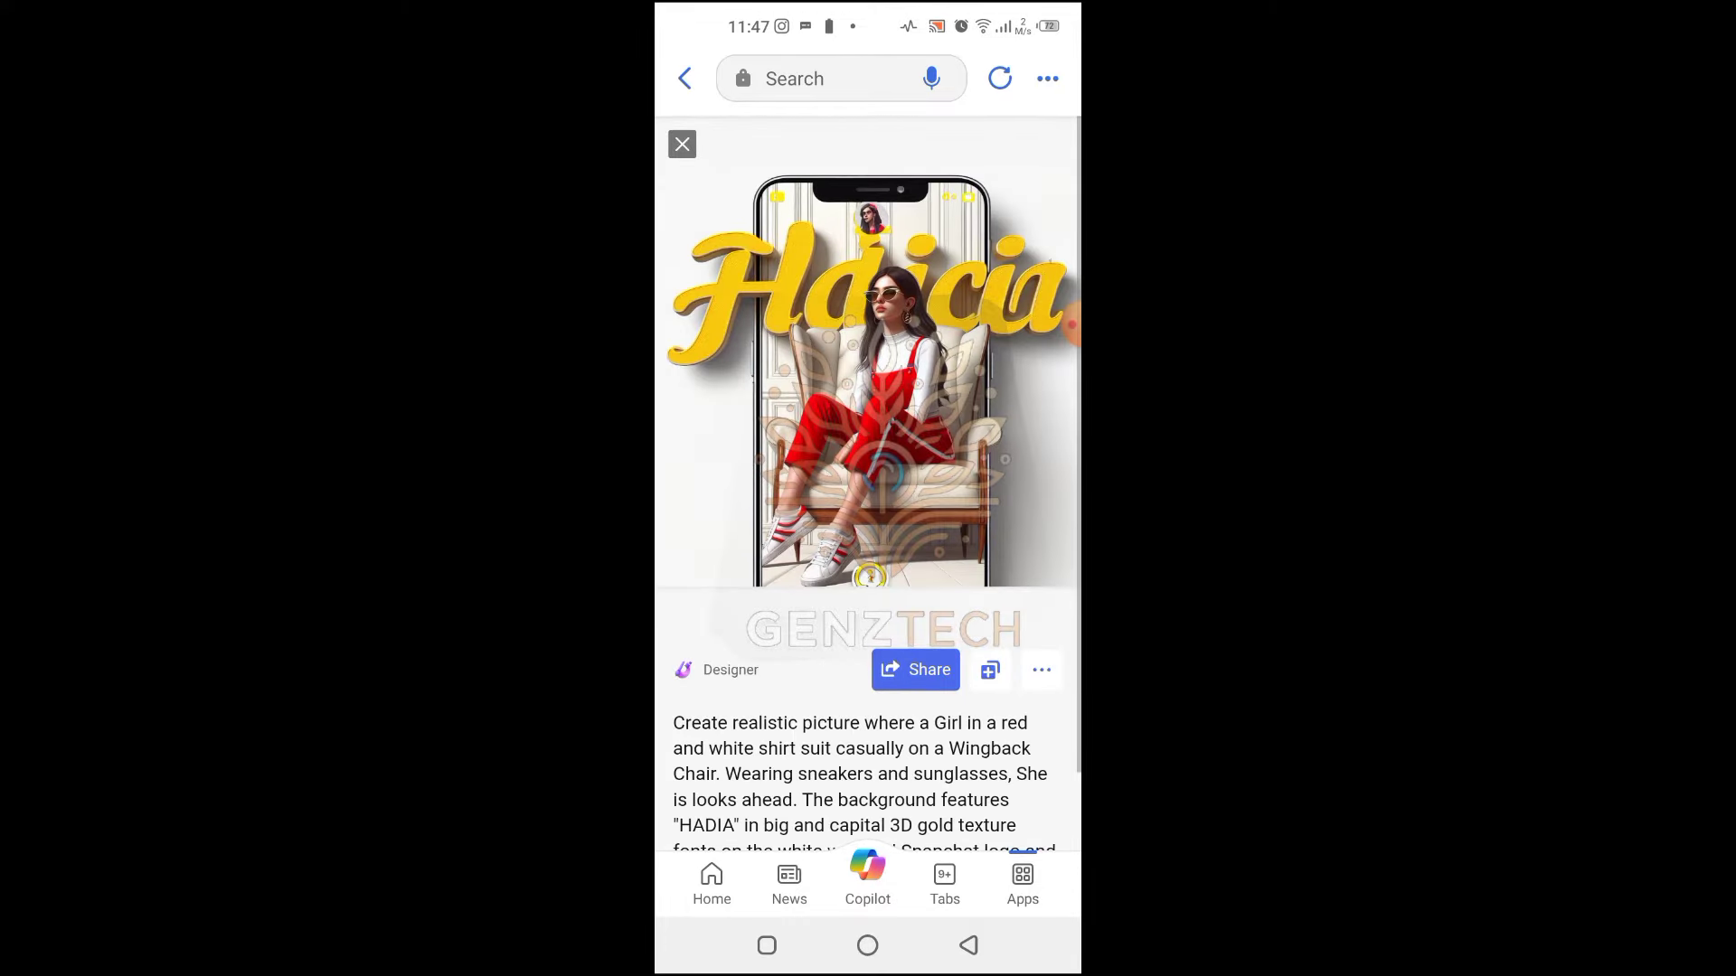
- Download each of the four new capital-name chair images, then close the viewer
left_click(1041, 670)
left_click(981, 551)
left_click_drag(994, 362, 723, 362)
left_click(1038, 666)
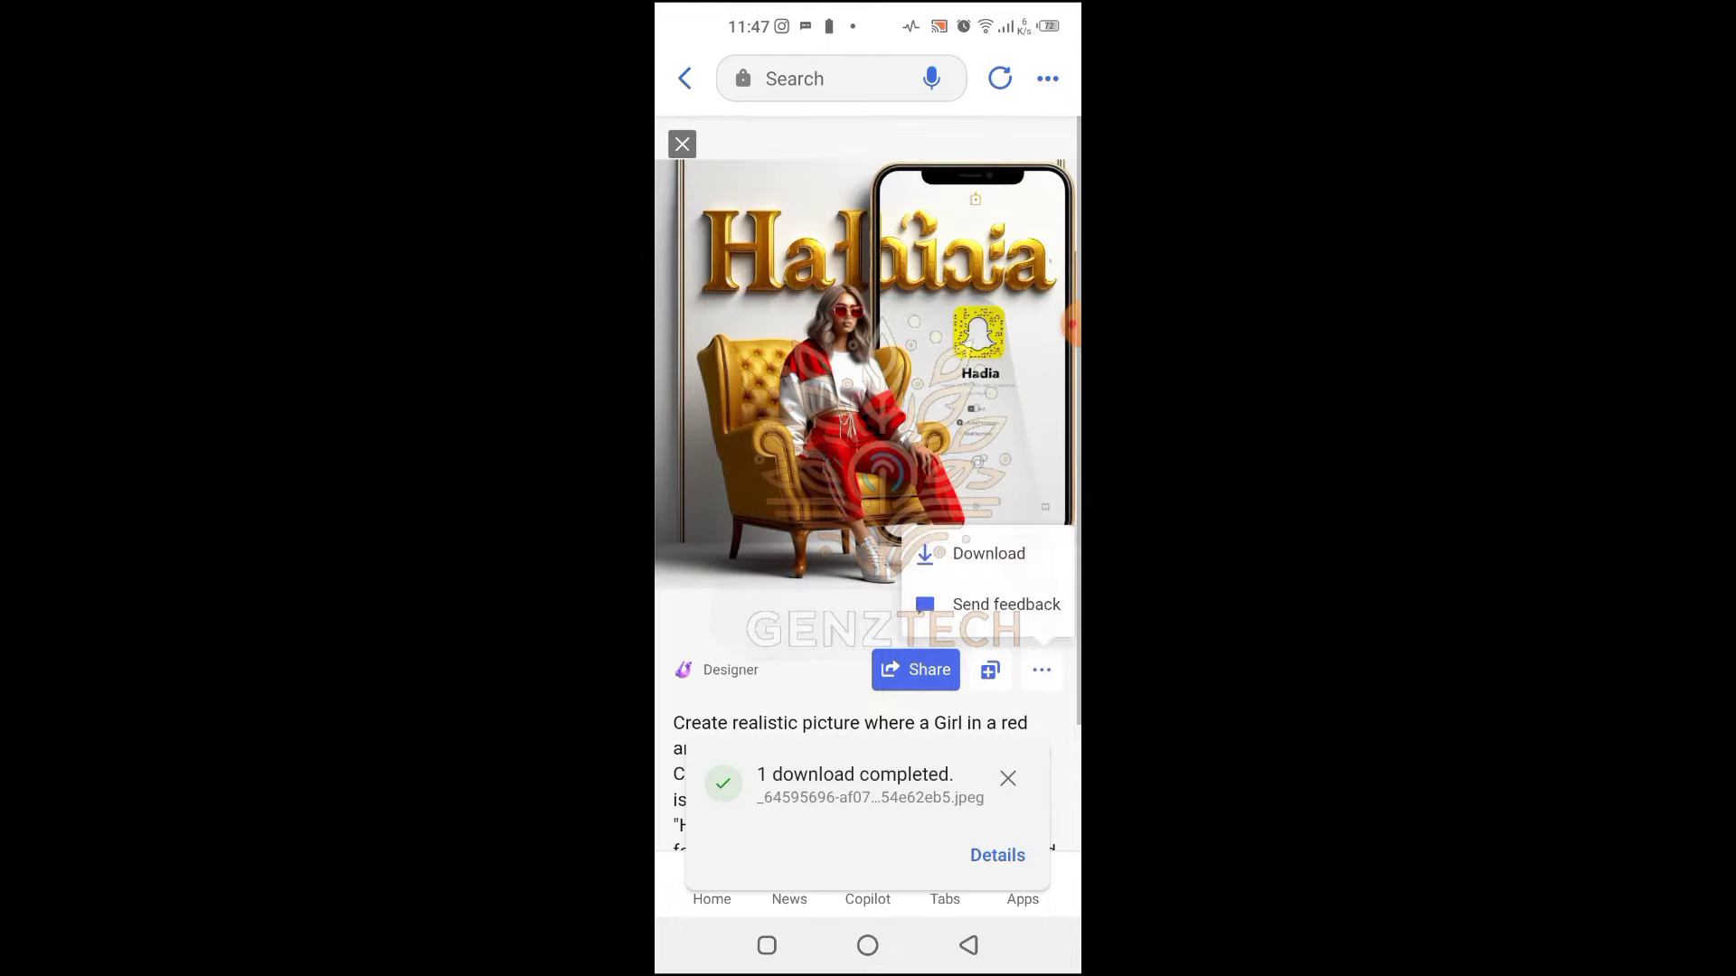
left_click(988, 551)
left_click_drag(995, 361, 723, 362)
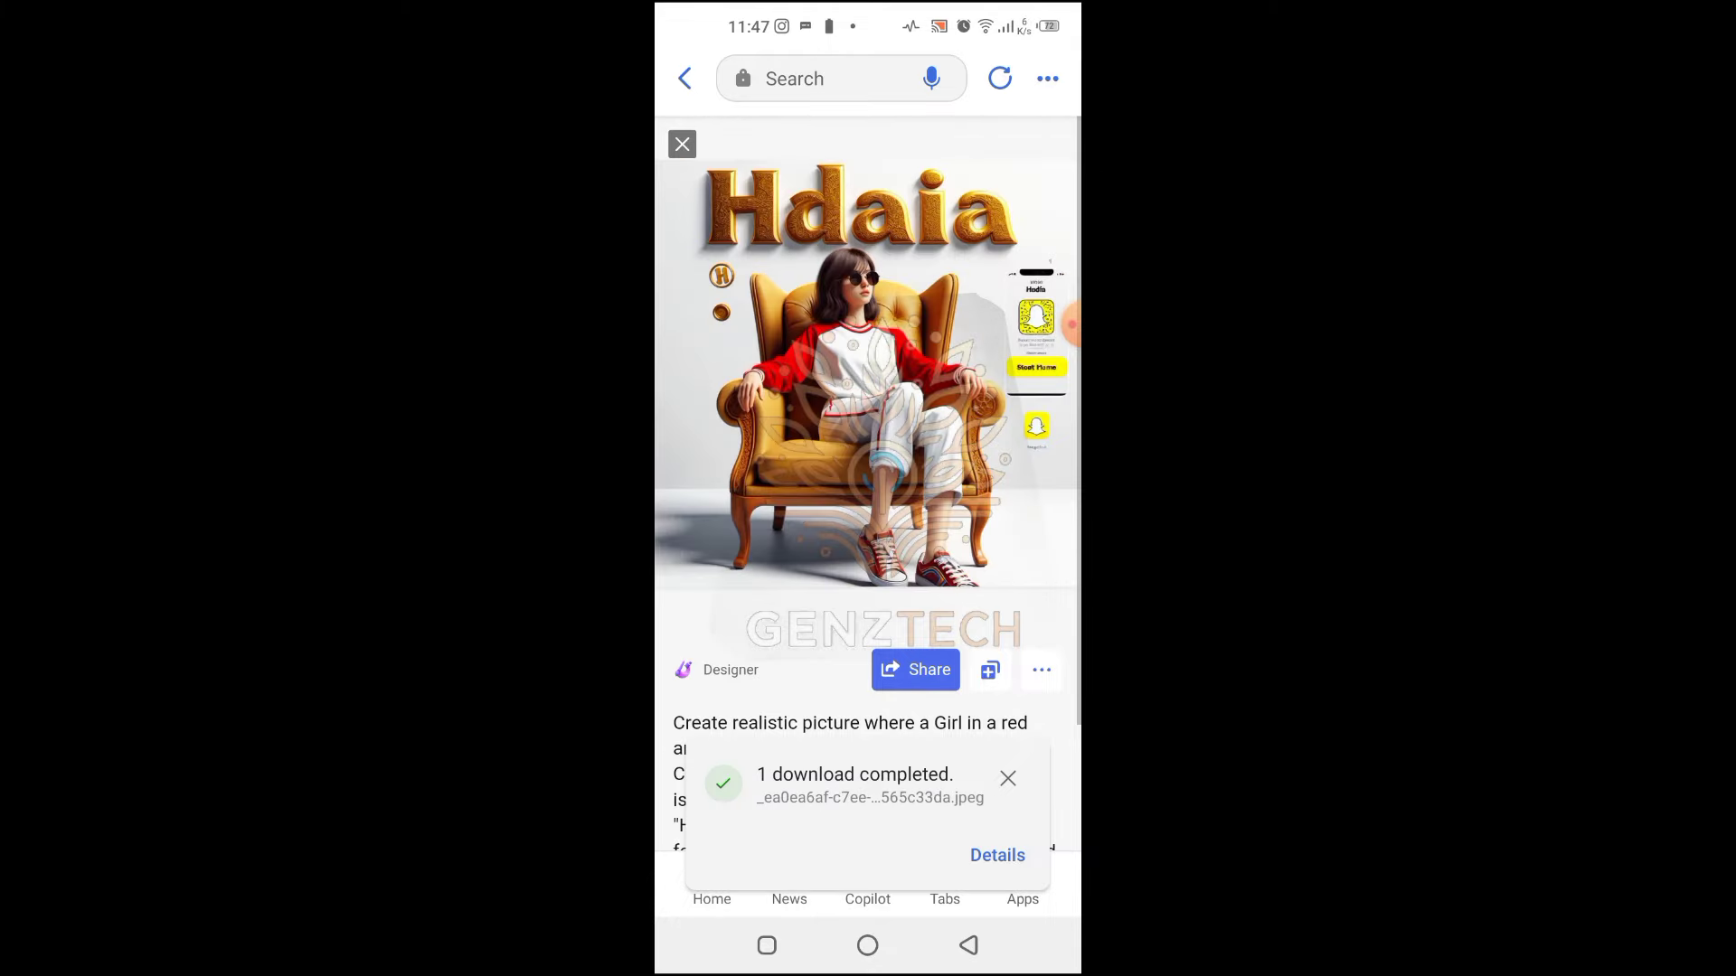
left_click(1041, 670)
left_click(988, 553)
left_click_drag(994, 361, 723, 362)
left_click(1042, 670)
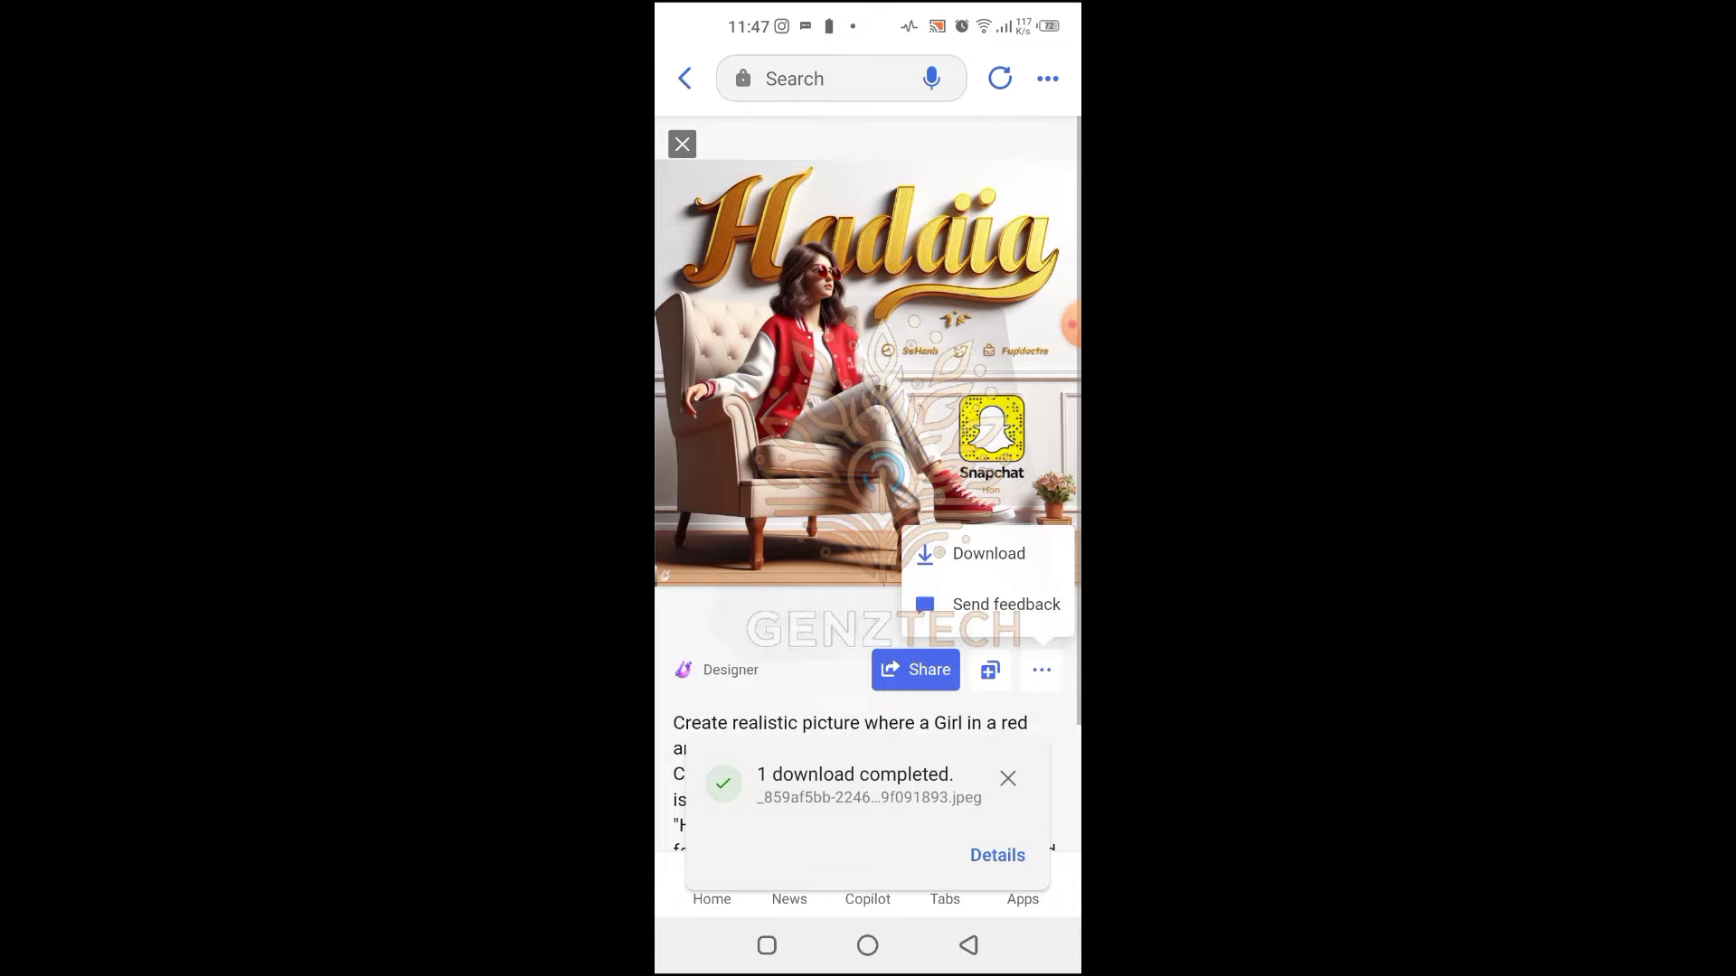
left_click(988, 553)
left_click(682, 143)
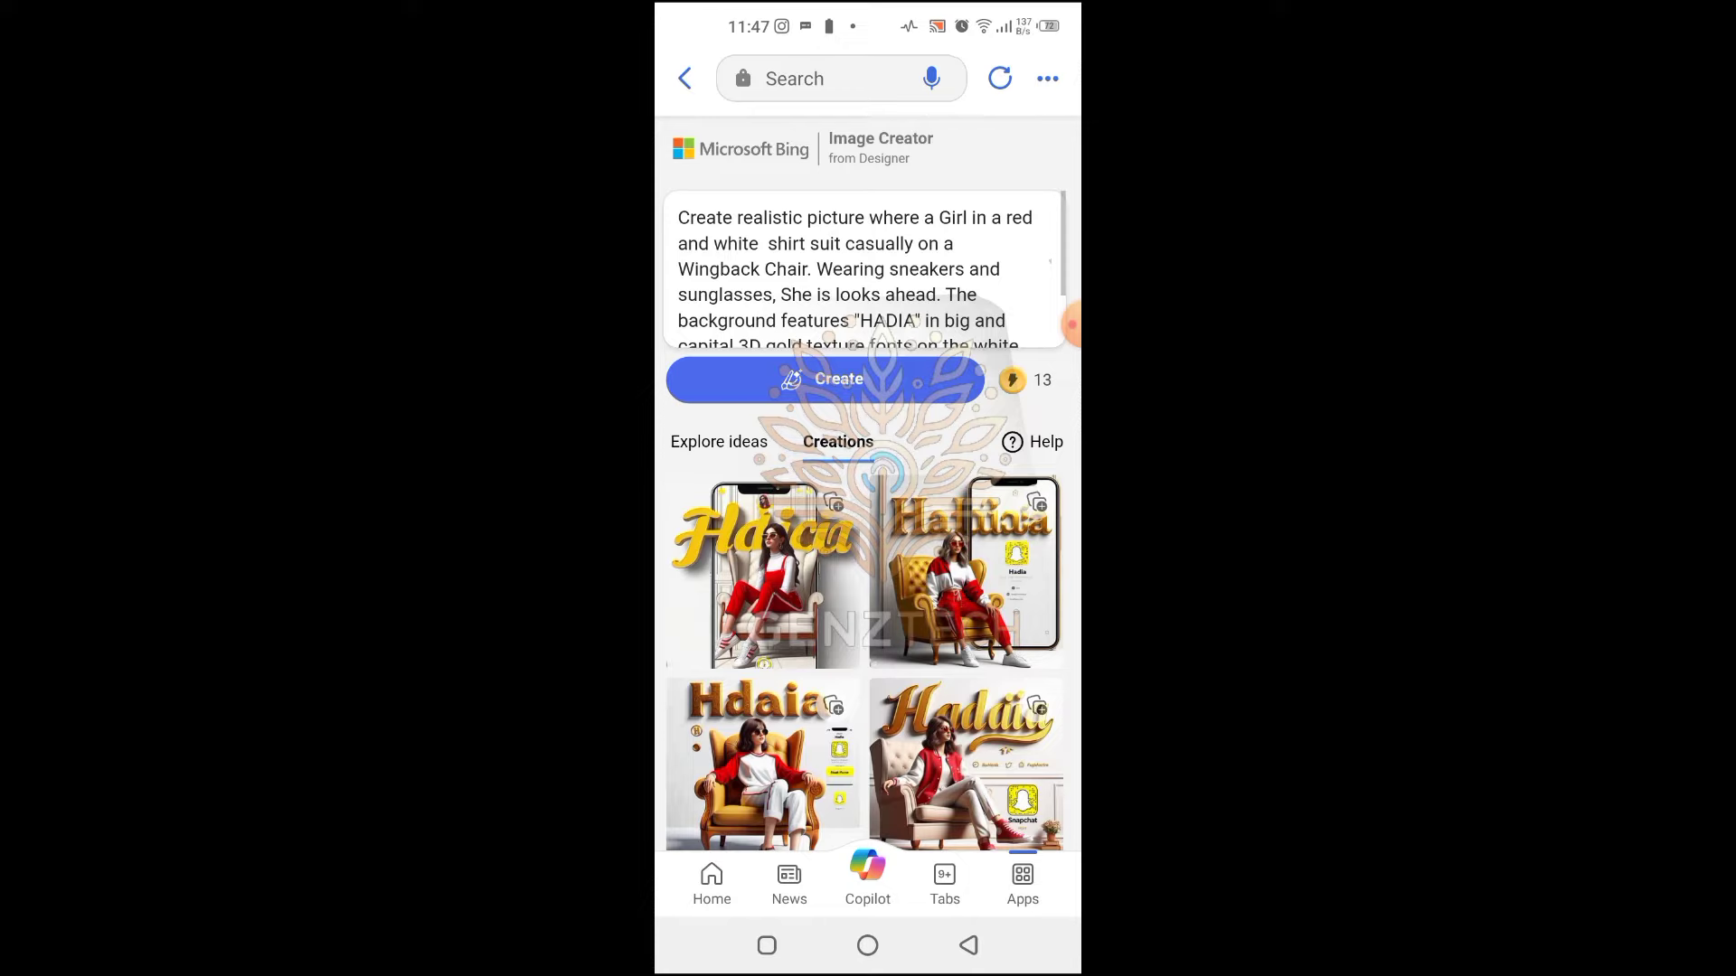
- Change 'shirt suit' to 'abaya' and add 'hijabi' before 'Girl' in the prompt
double_click(719, 269)
left_click(958, 244)
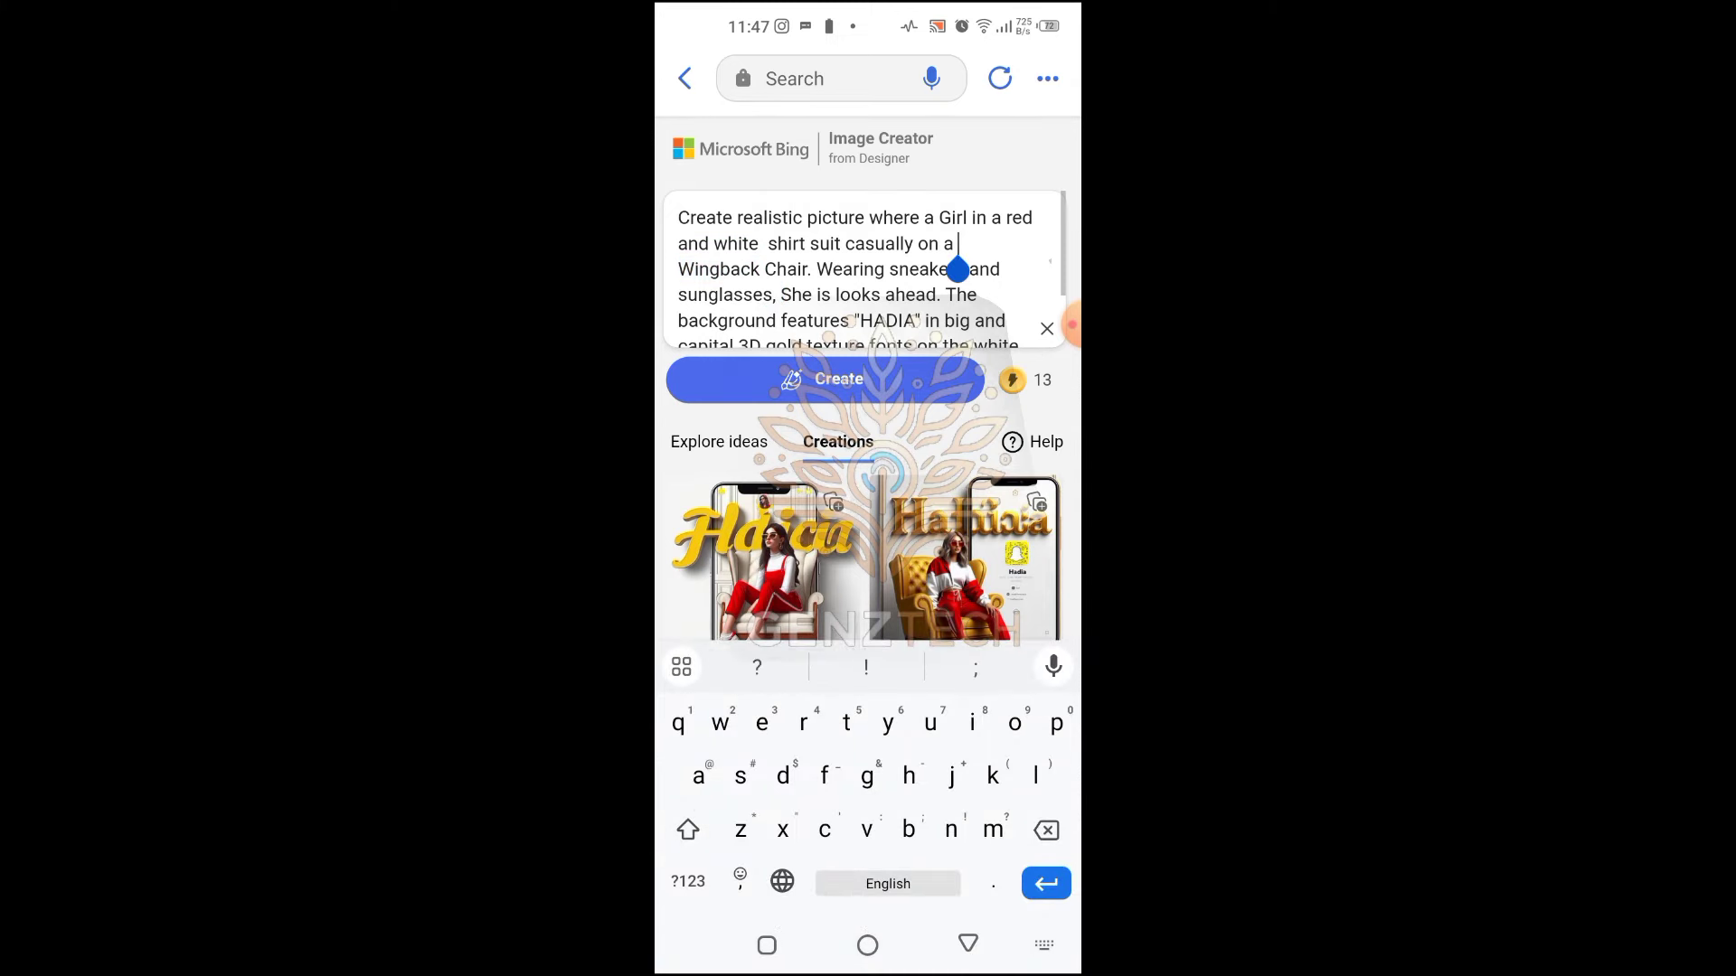
key("BackSpace")
key("BackSpace")
key("BackSpace")
key("BackSpace")
key("BackSpace")
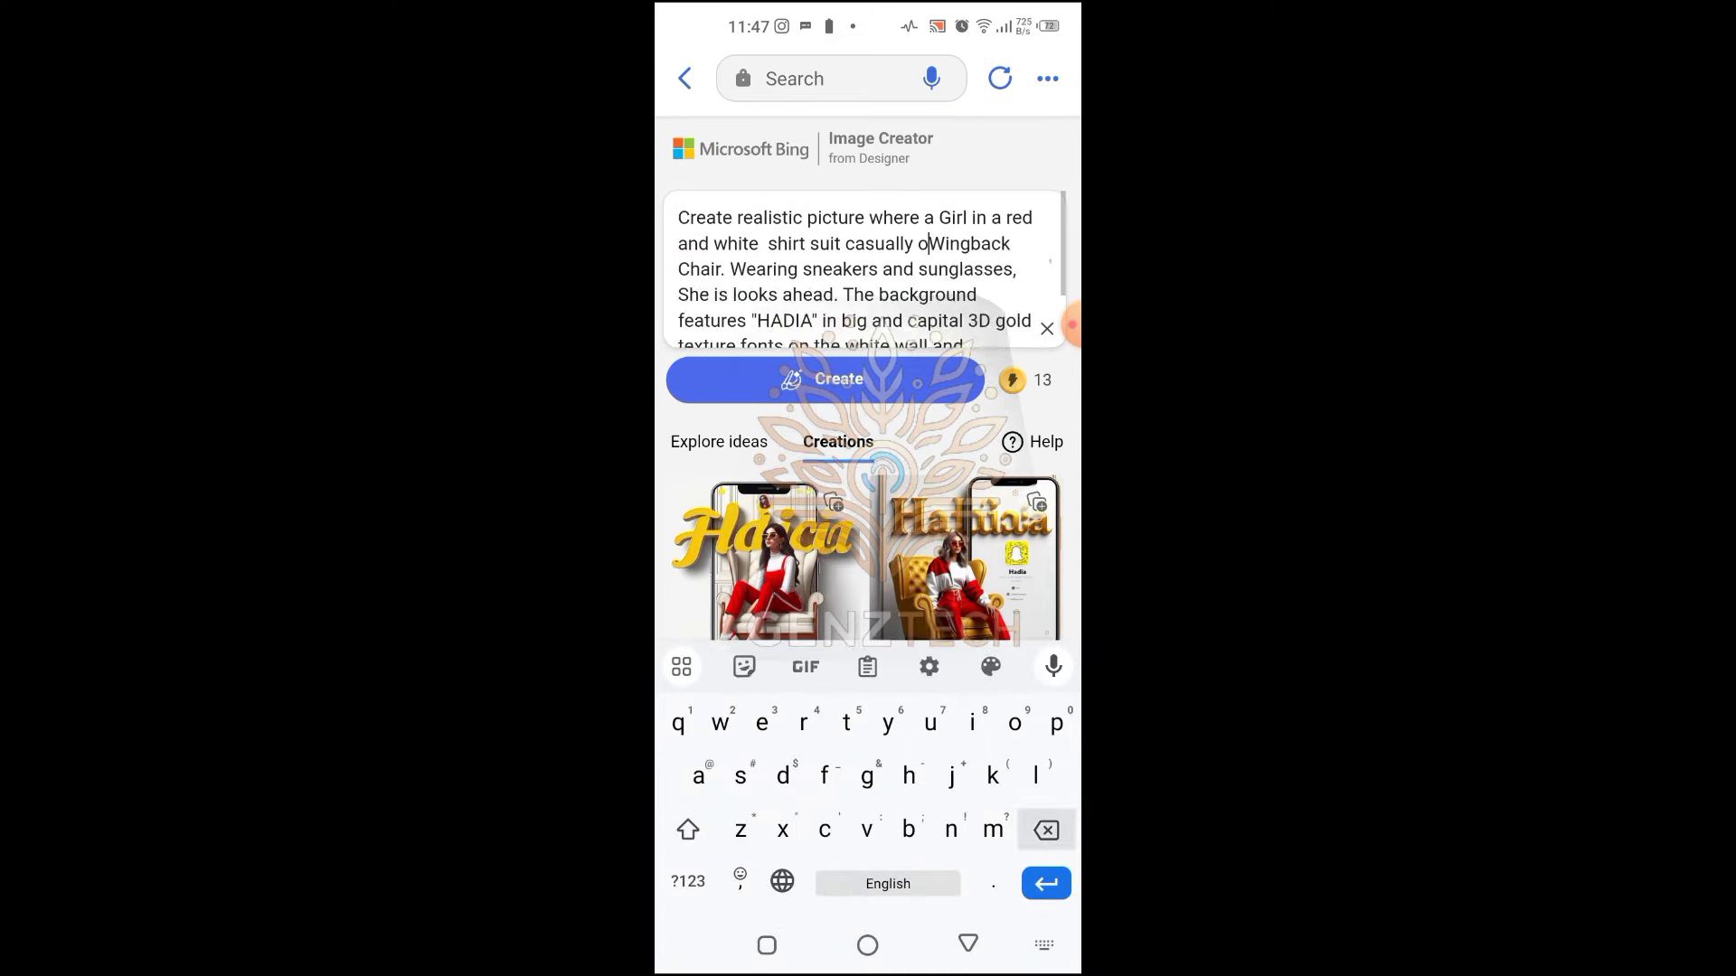
key("BackSpace")
key("BackSpace")
key("BackSpace")
key("BackSpace")
key("BackSpace")
key("BackSpace")
key("BackSpace")
key("BackSpace")
key("BackSpace")
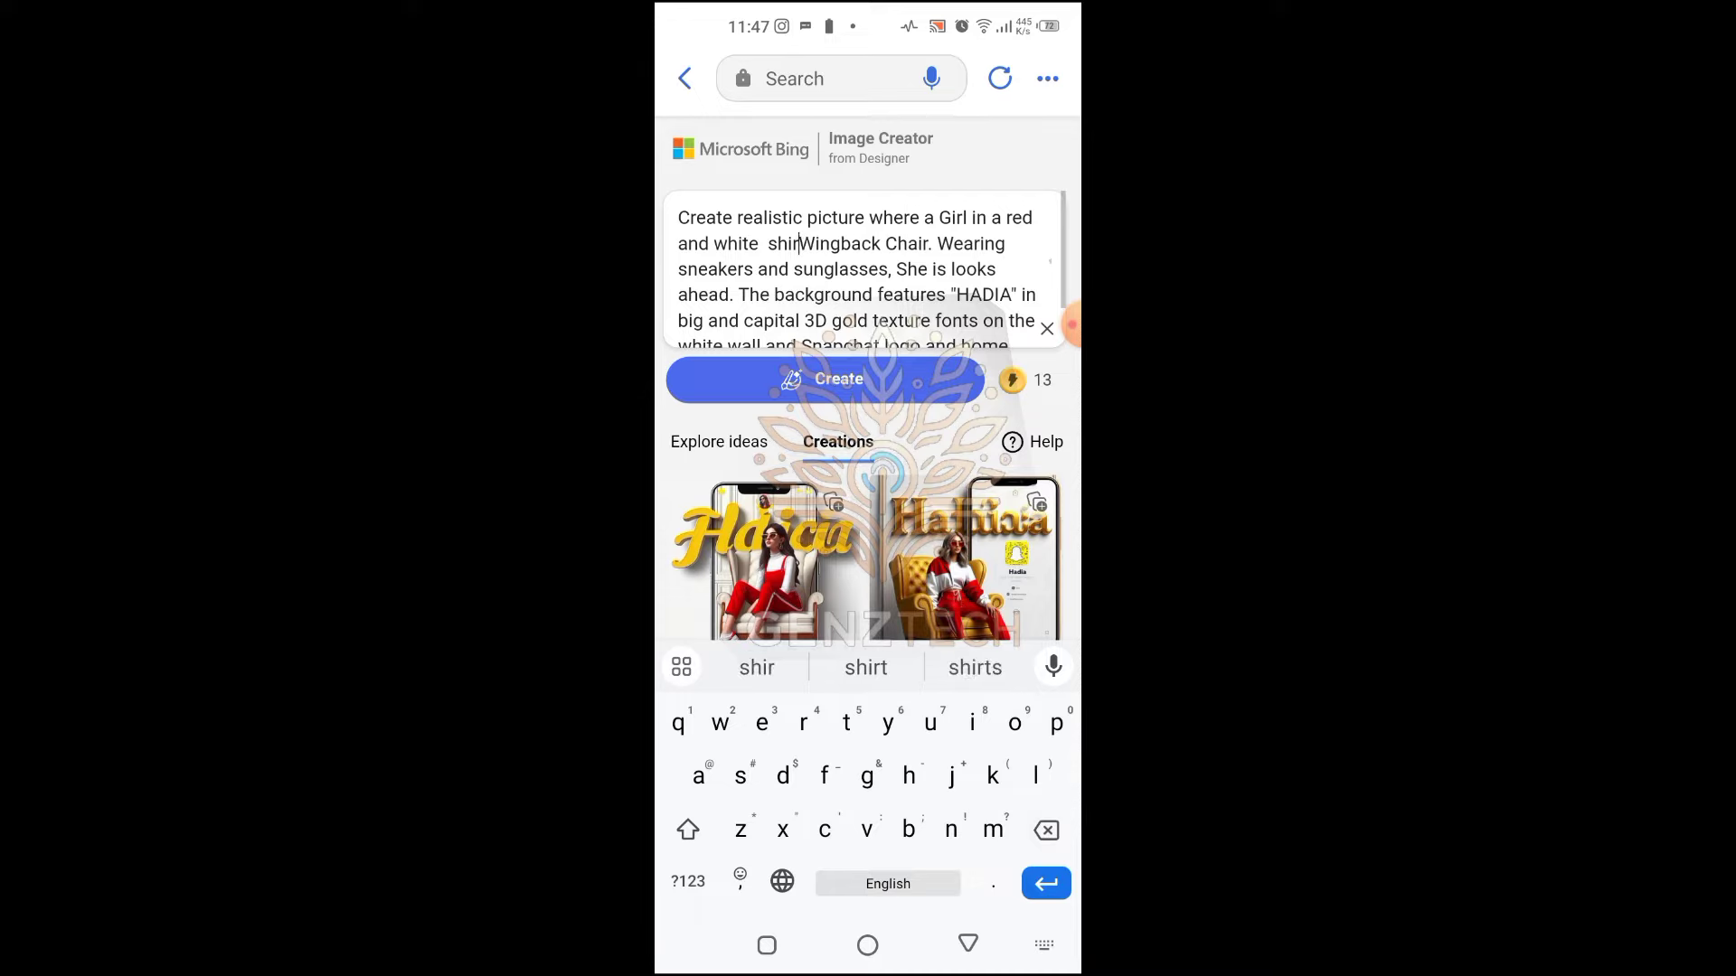
key("BackSpace")
key("BackSpace")
key("BackSpace")
key("BackSpace")
type("a")
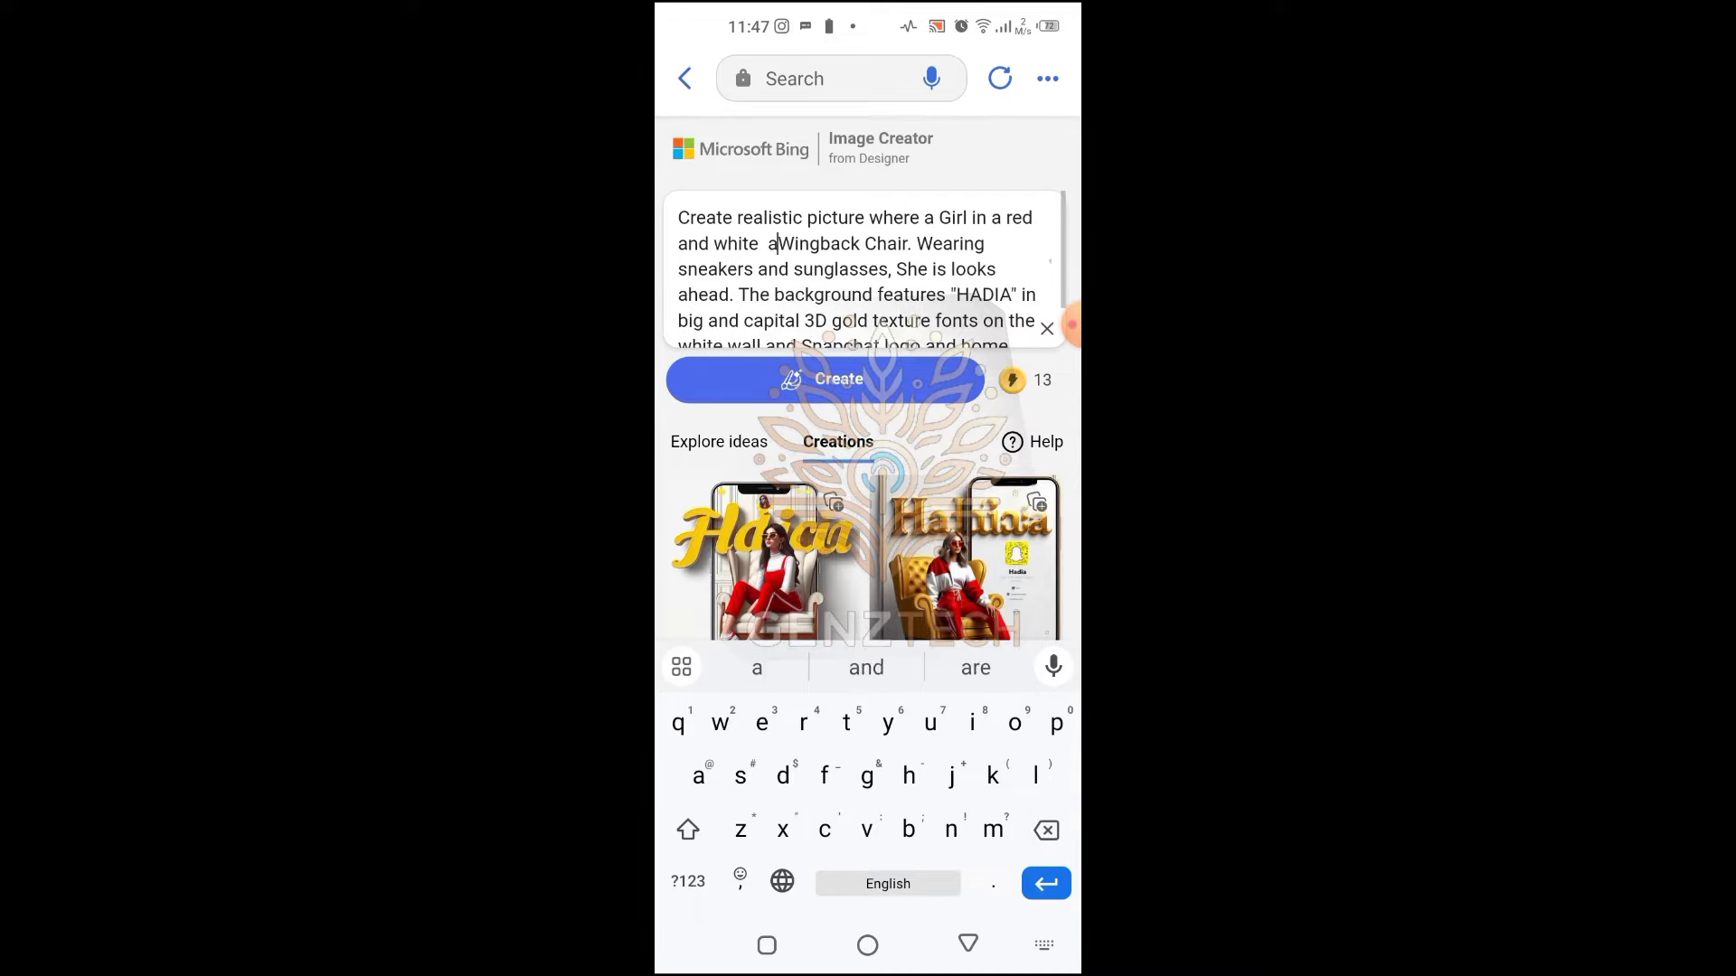
type("baya")
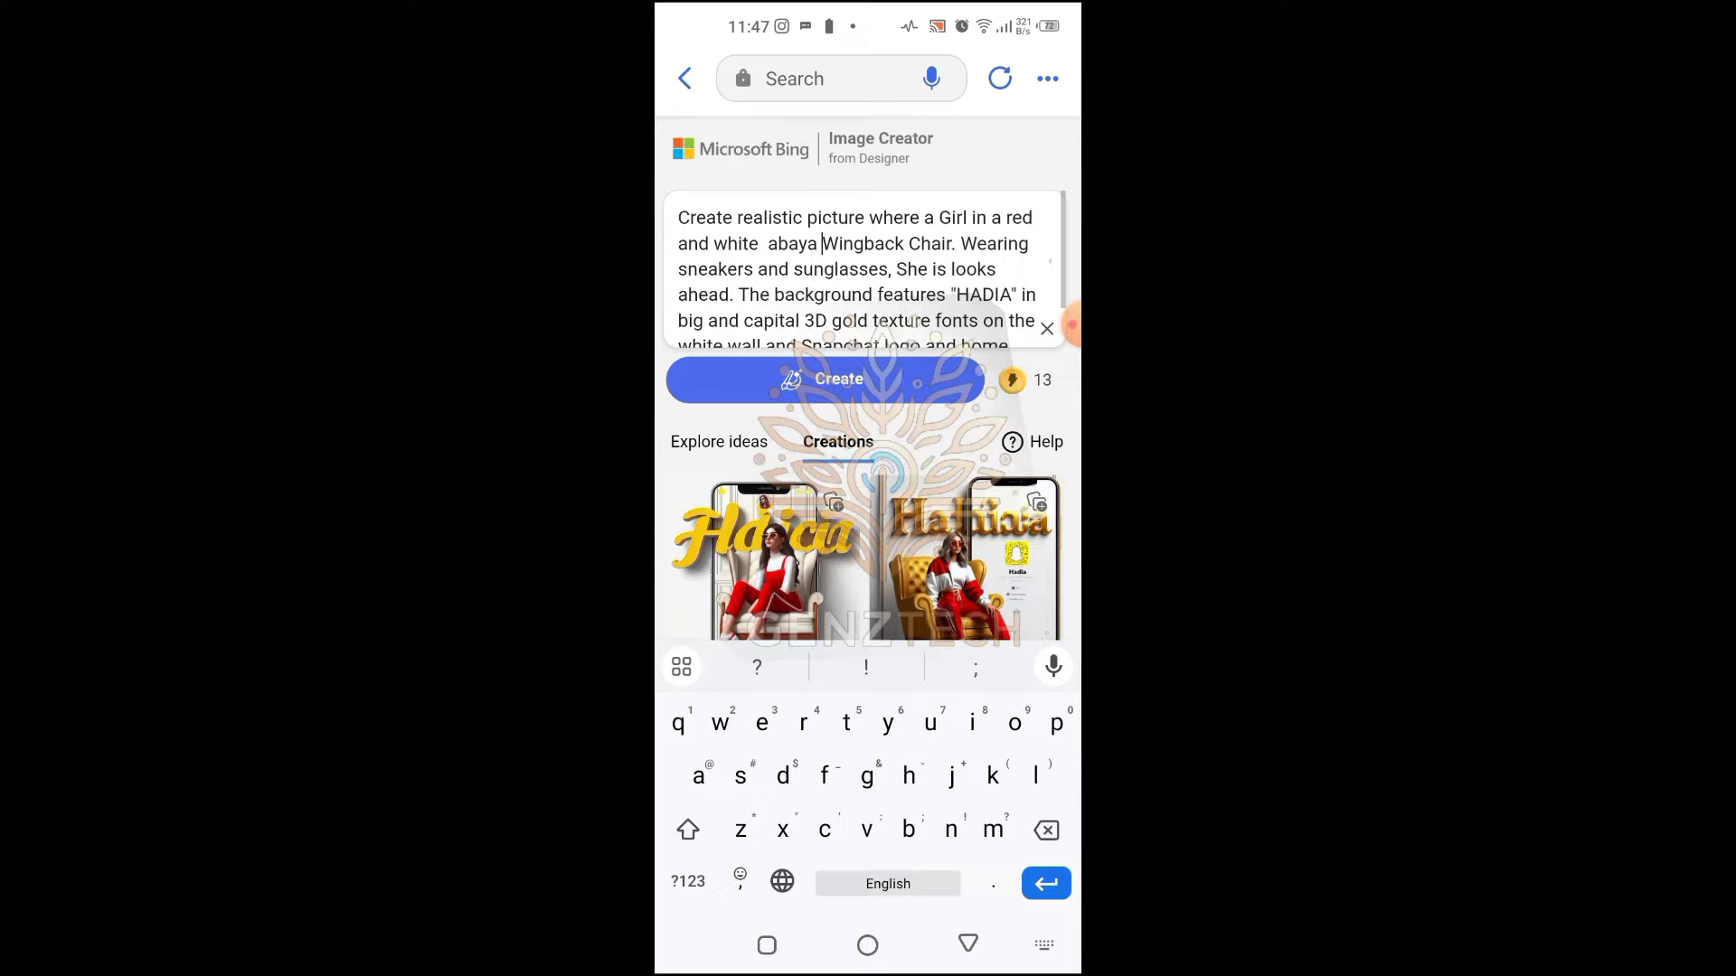
left_click(938, 219)
type("hijabi")
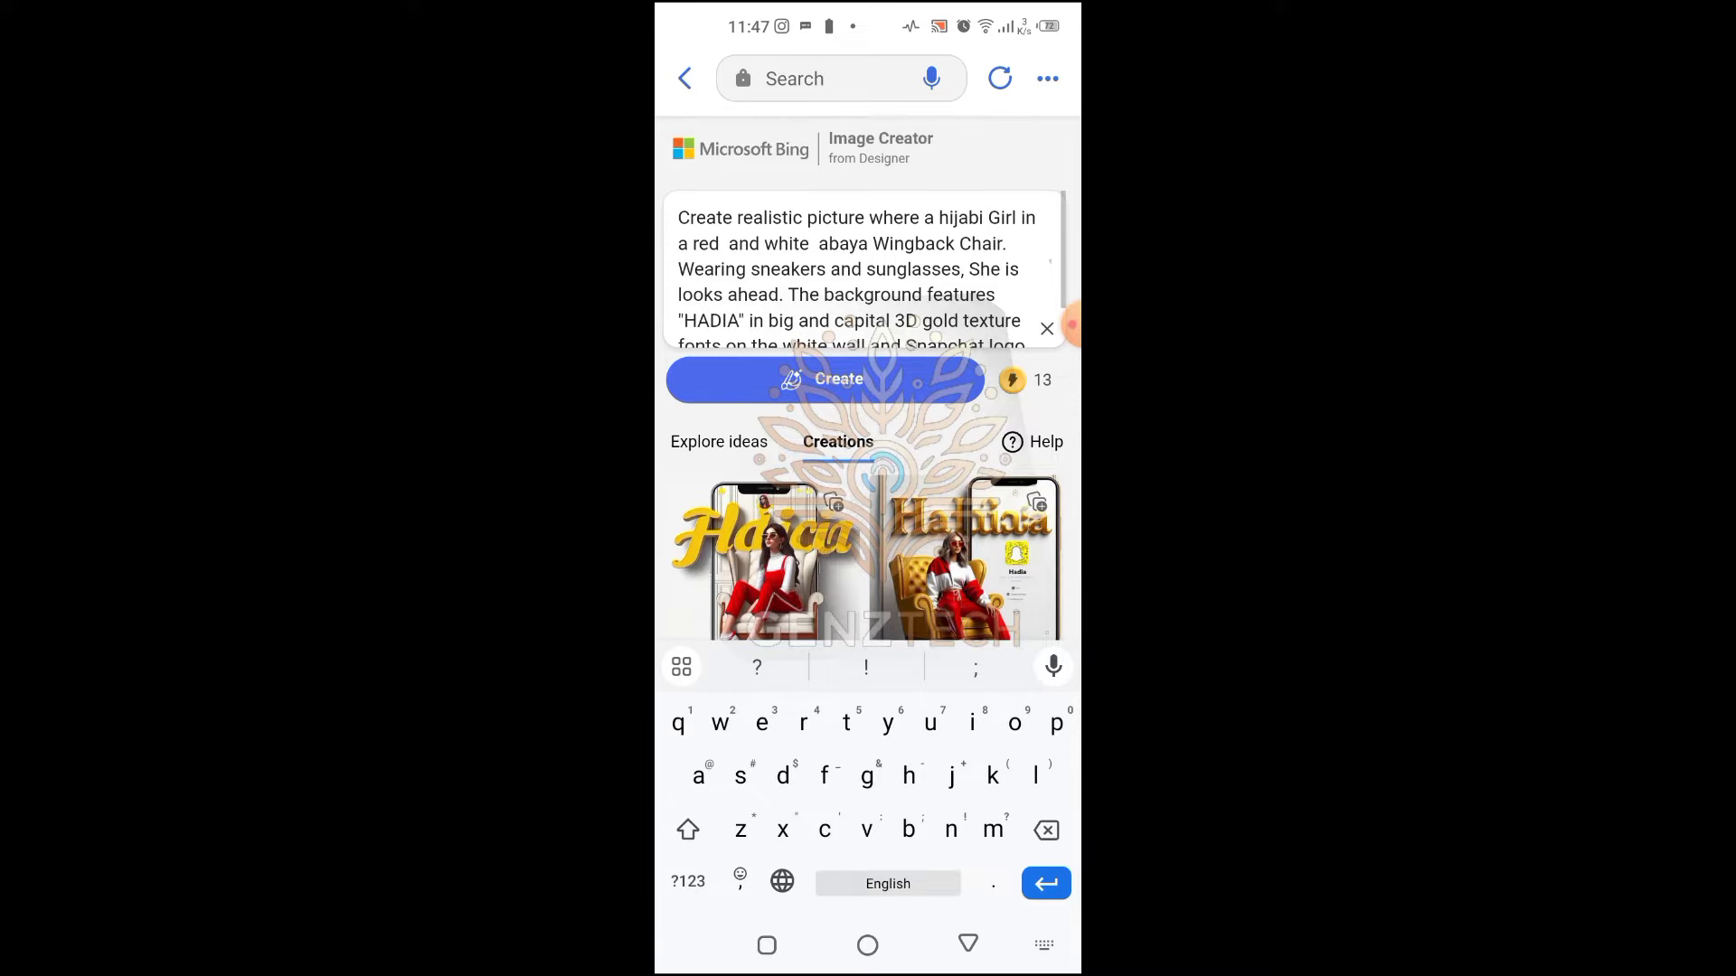
- Swap in a new girl's name in capitals, change Snapchat to FACEBOOK, and generate
left_click(741, 320)
key("BackSpace")
key("BackSpace")
key("BackSpace")
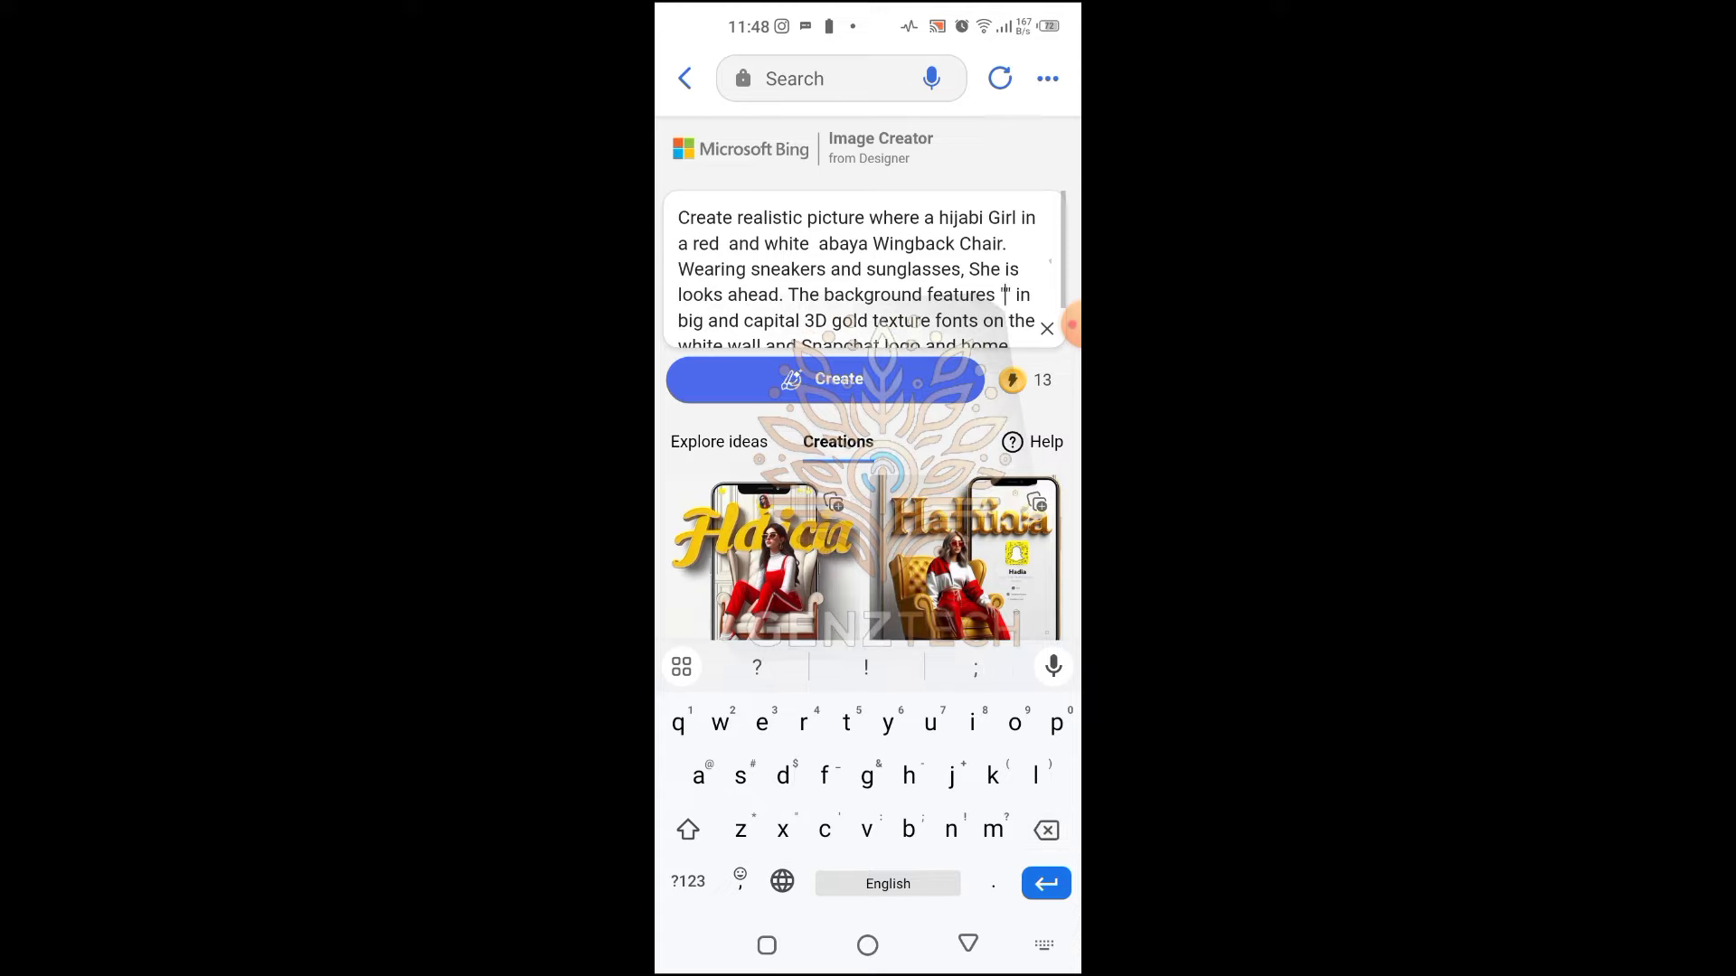
type("S")
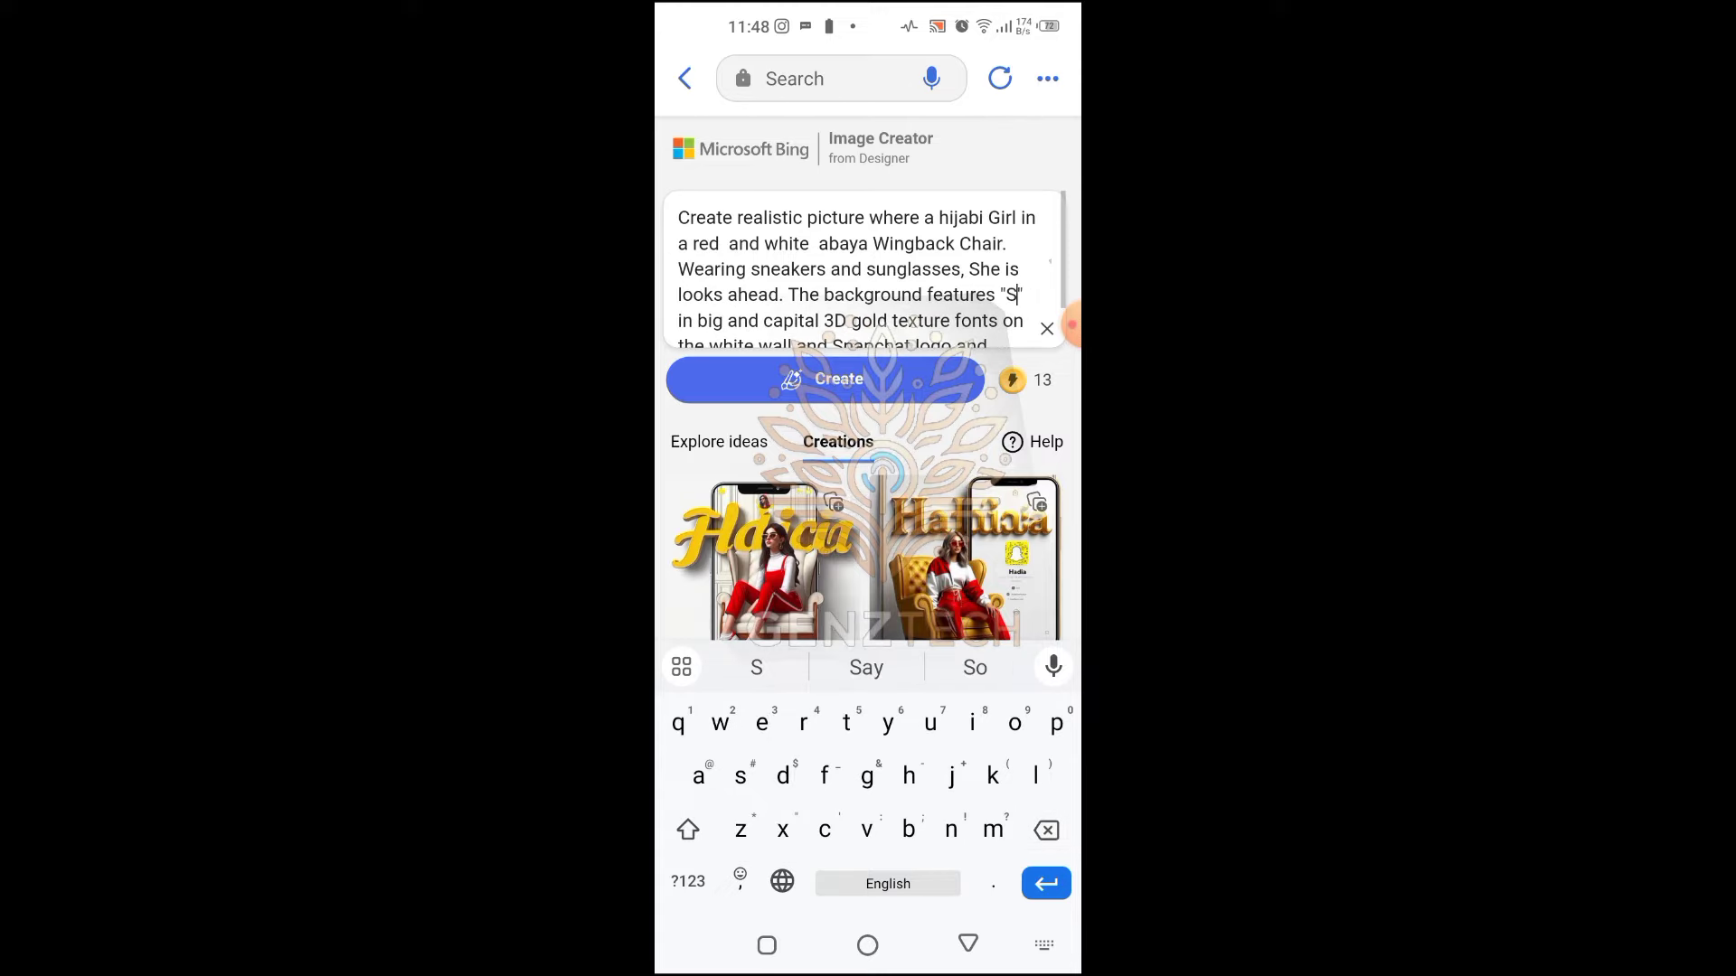
type("AN")
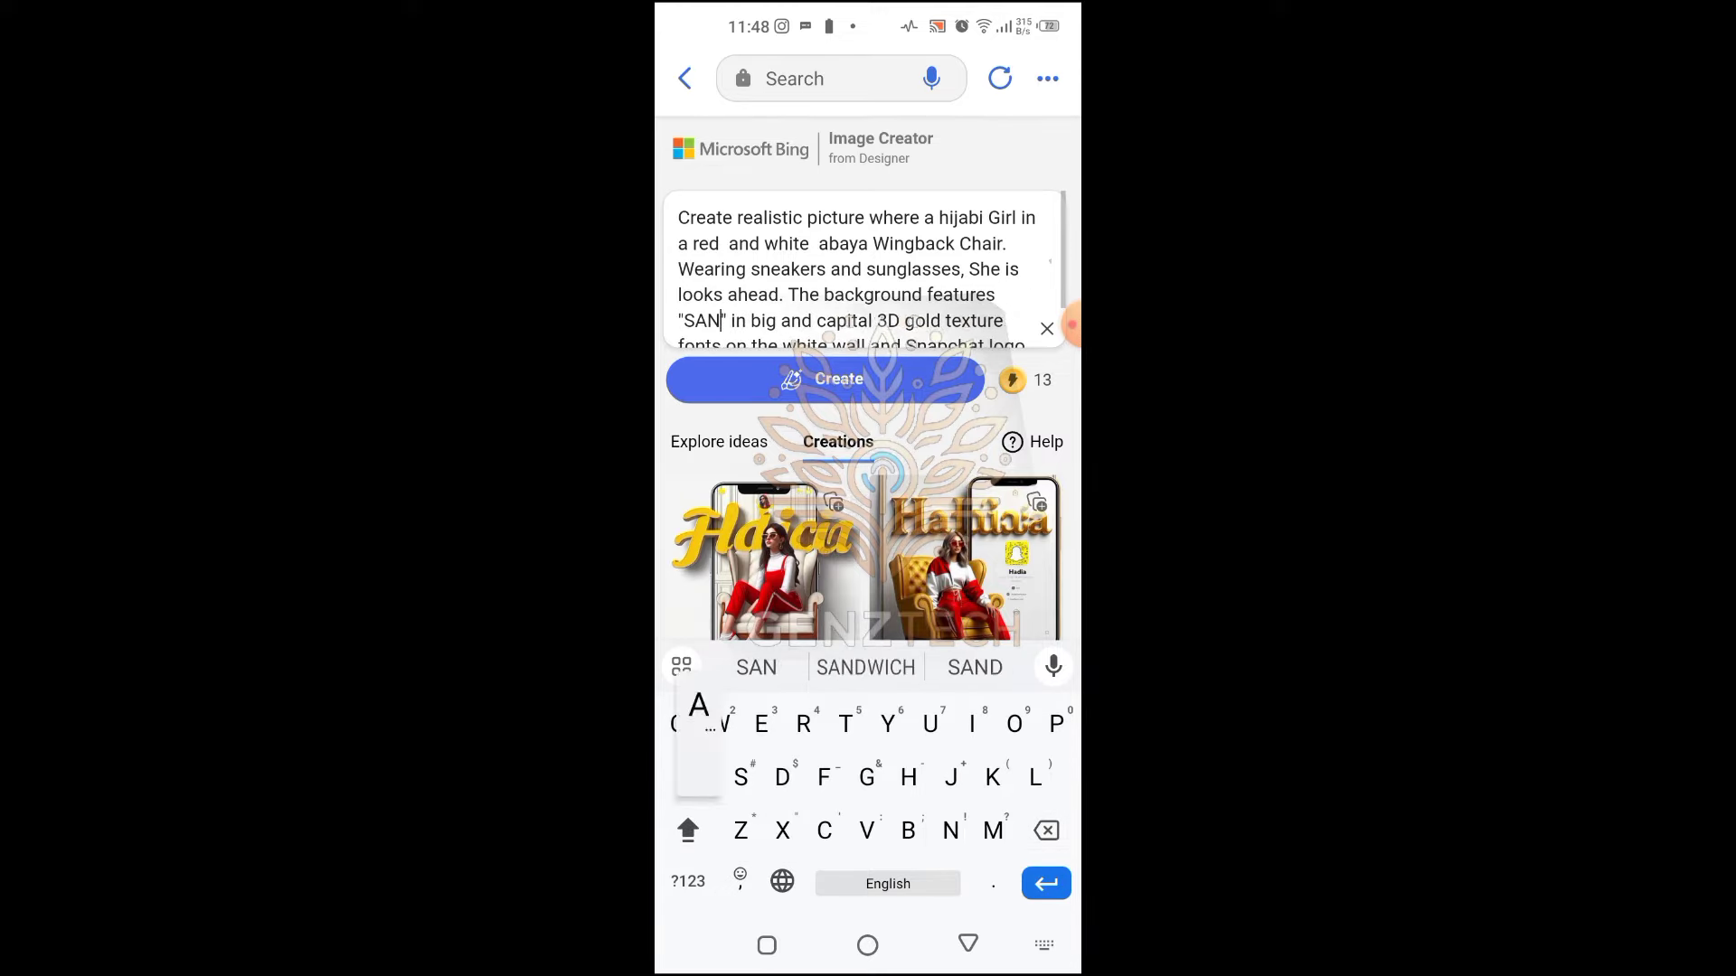
type("A")
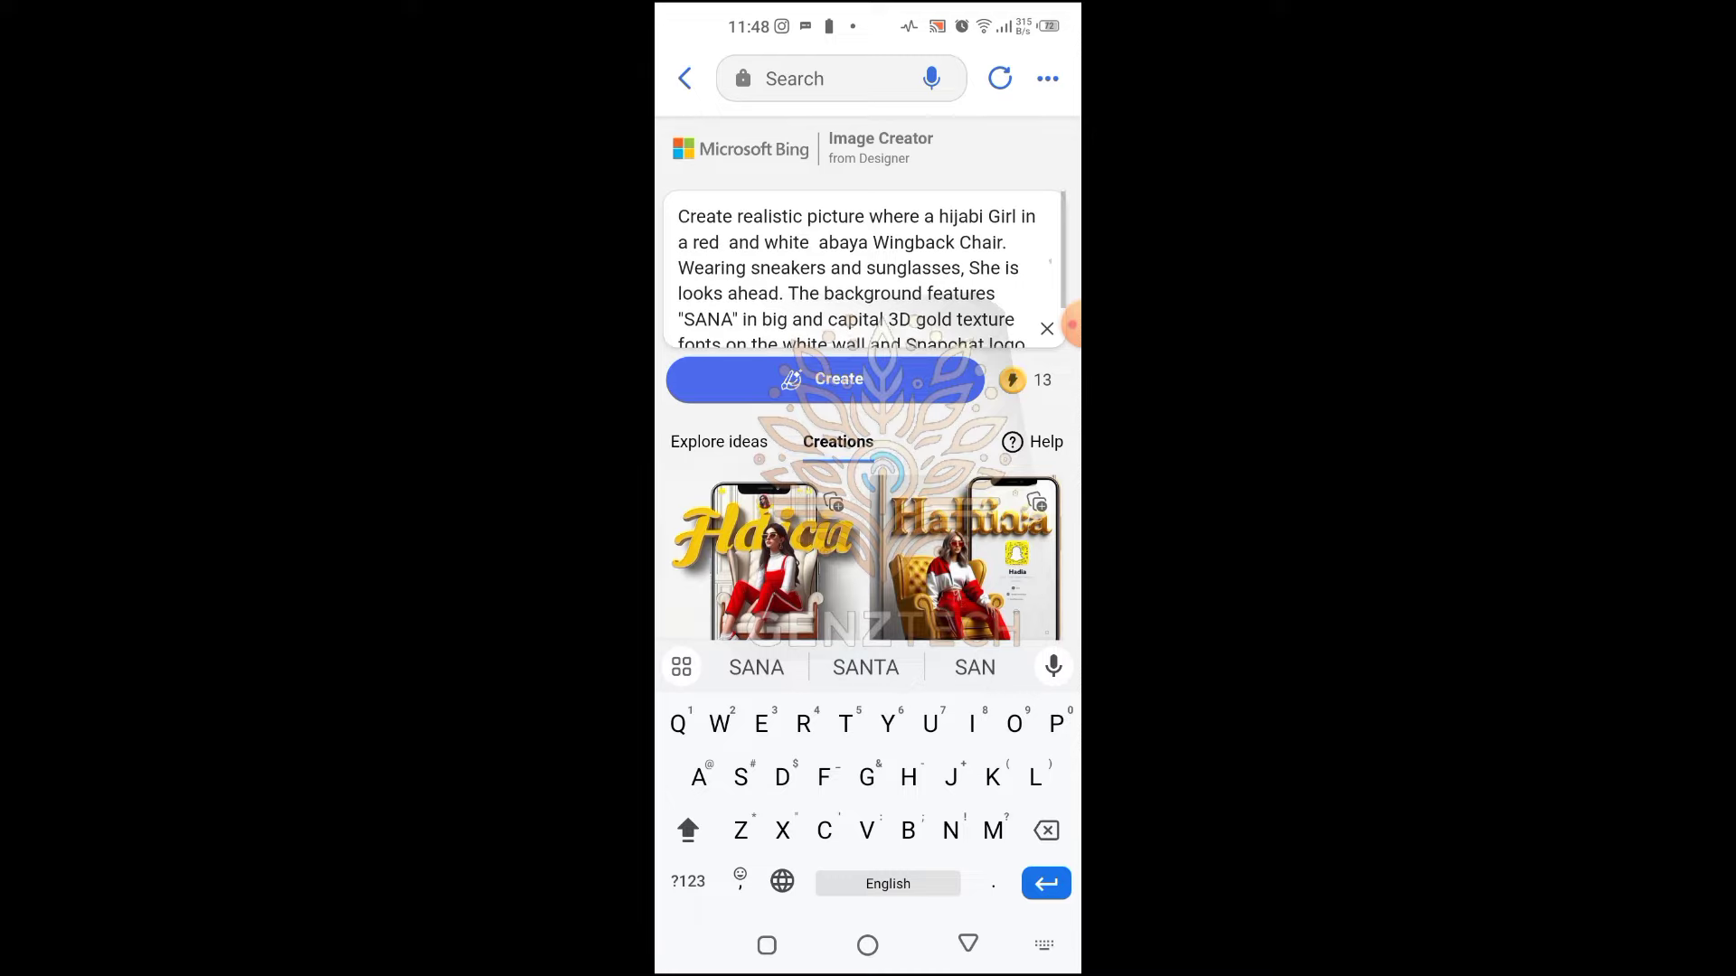
scroll(859, 271, "down", 2)
left_click(982, 295)
left_click_drag(977, 322, 984, 322)
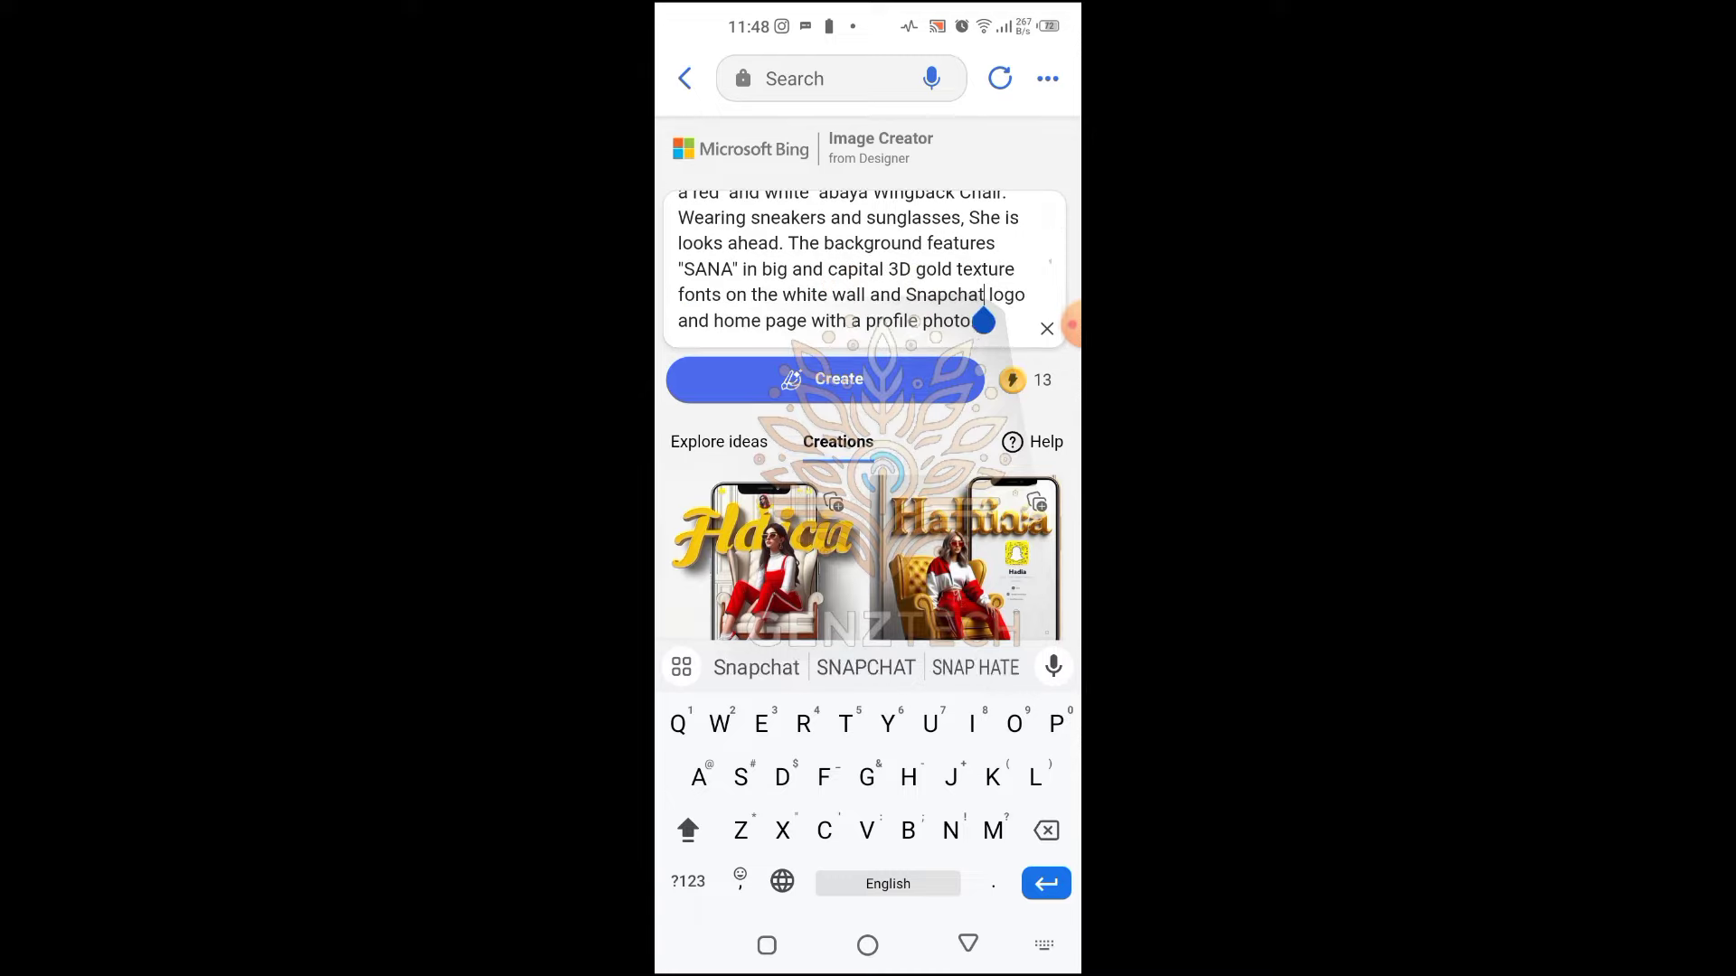
key("BackSpace")
key("BackSpace")
key("BackSpace")
key("BackSpace")
key("BackSpace")
key("BackSpace")
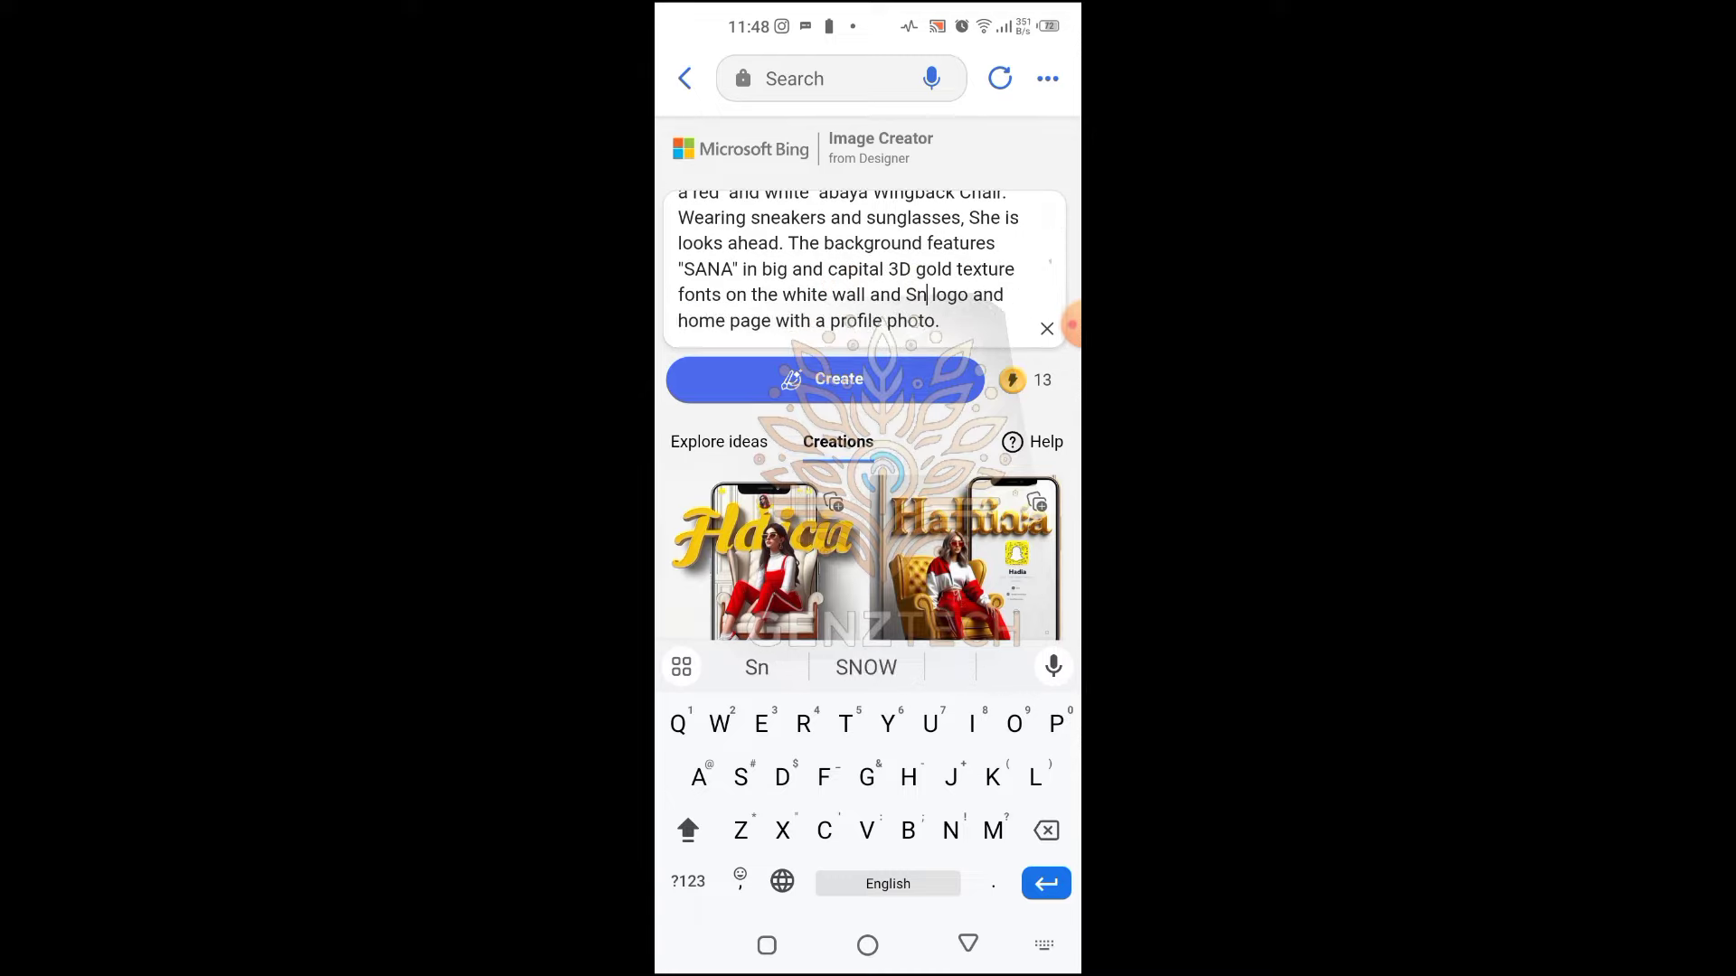
key("BackSpace")
key("BackSpace")
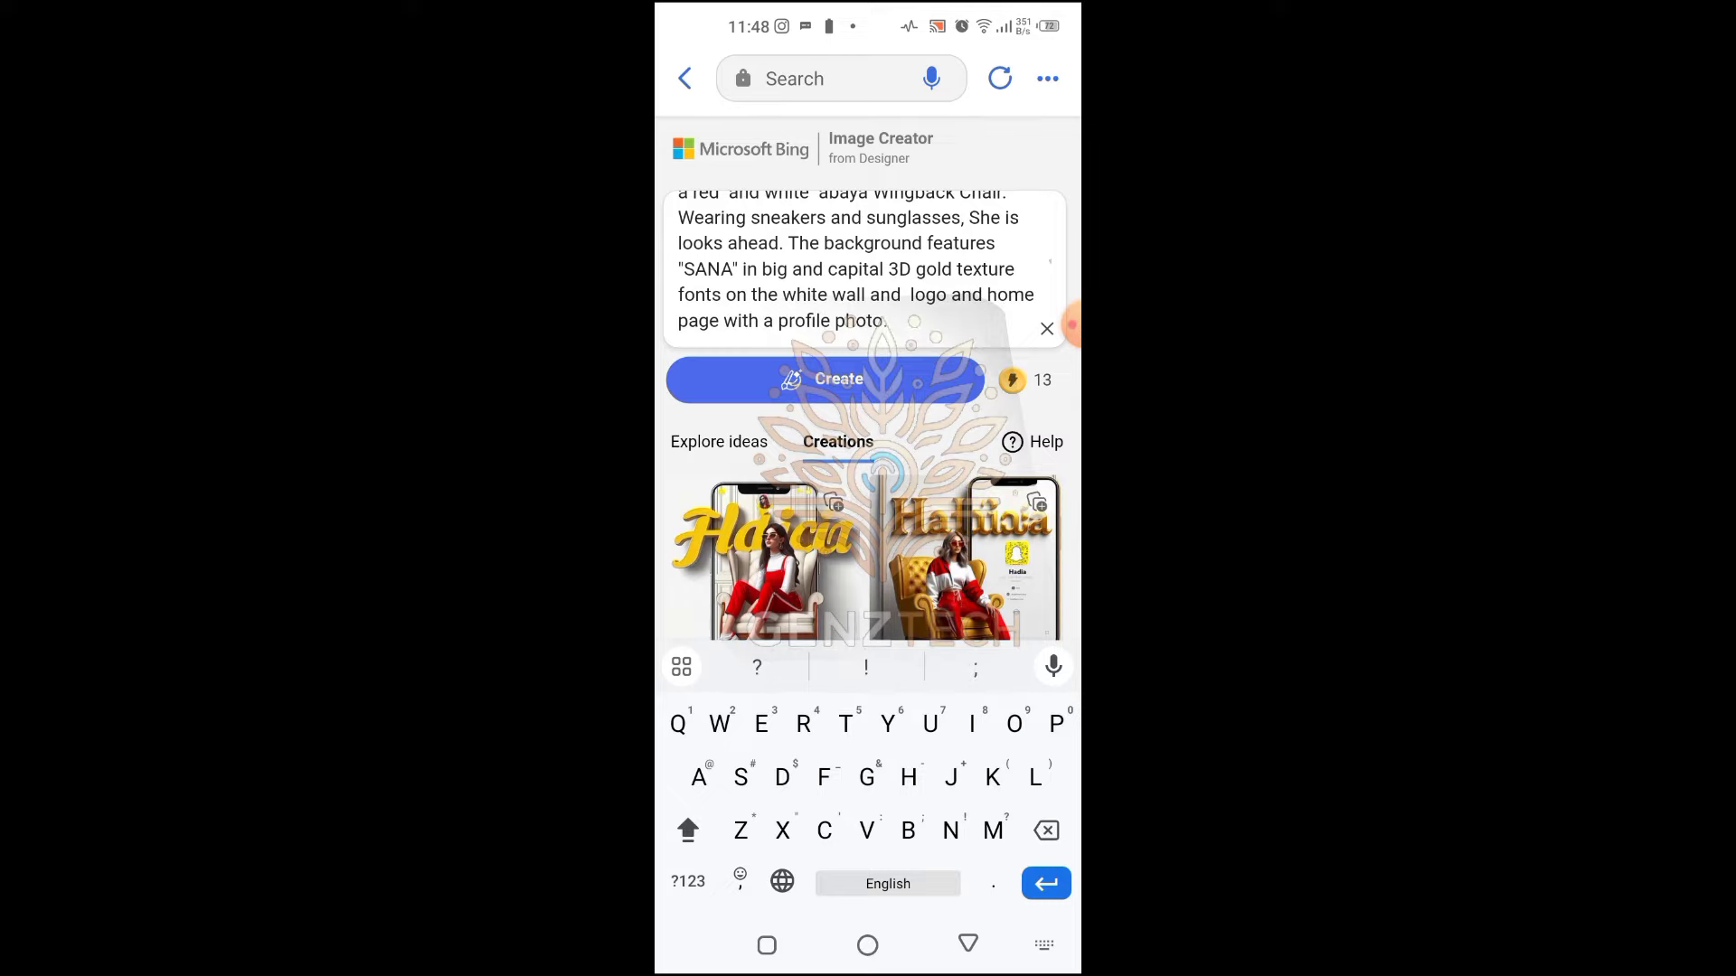
type("FACEBOOK")
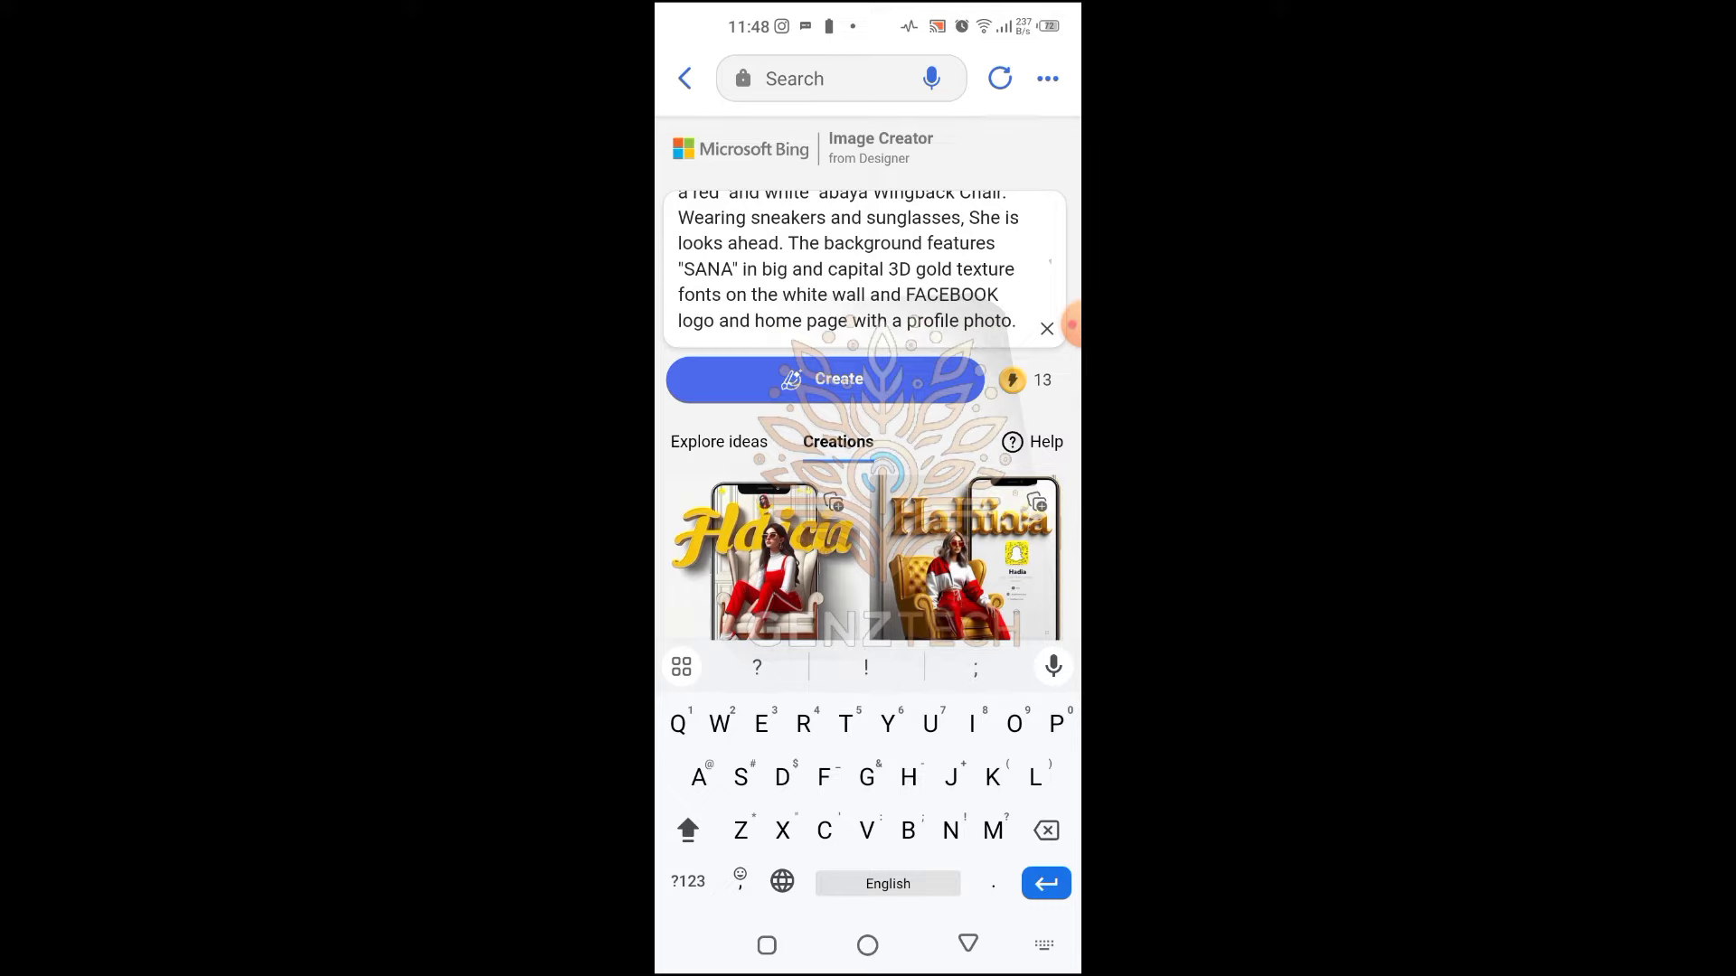
left_click(825, 379)
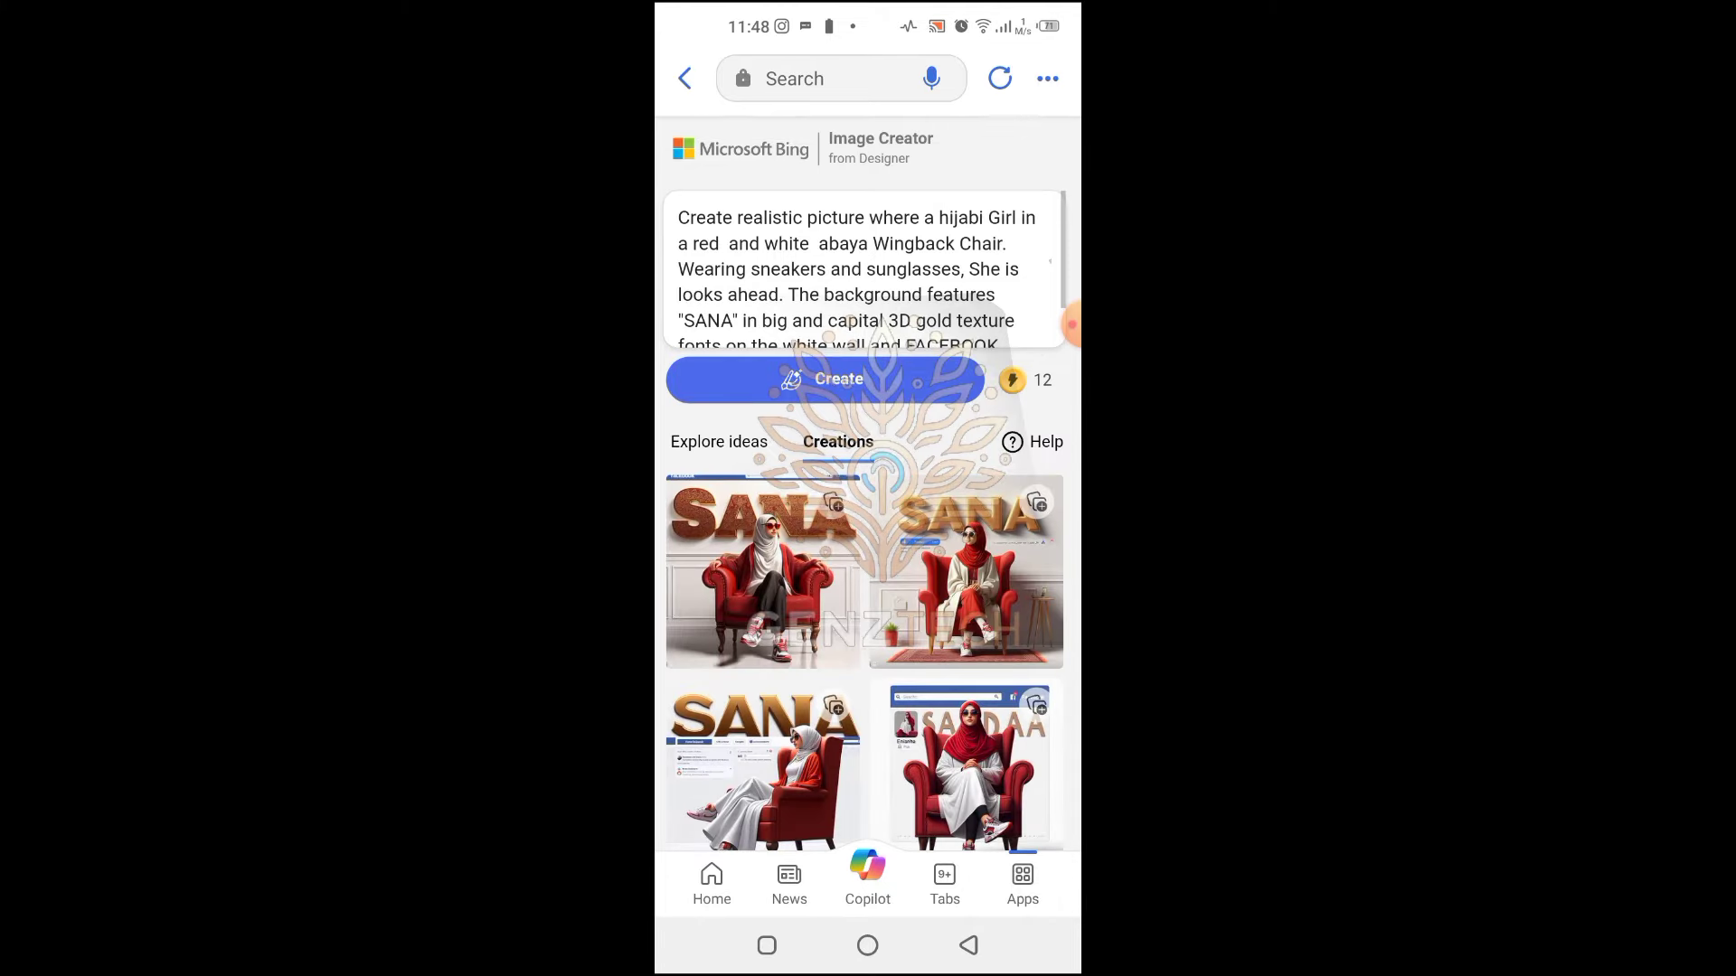
- Download all four hijabi-girl images, then close the full-size viewer
left_click(763, 571)
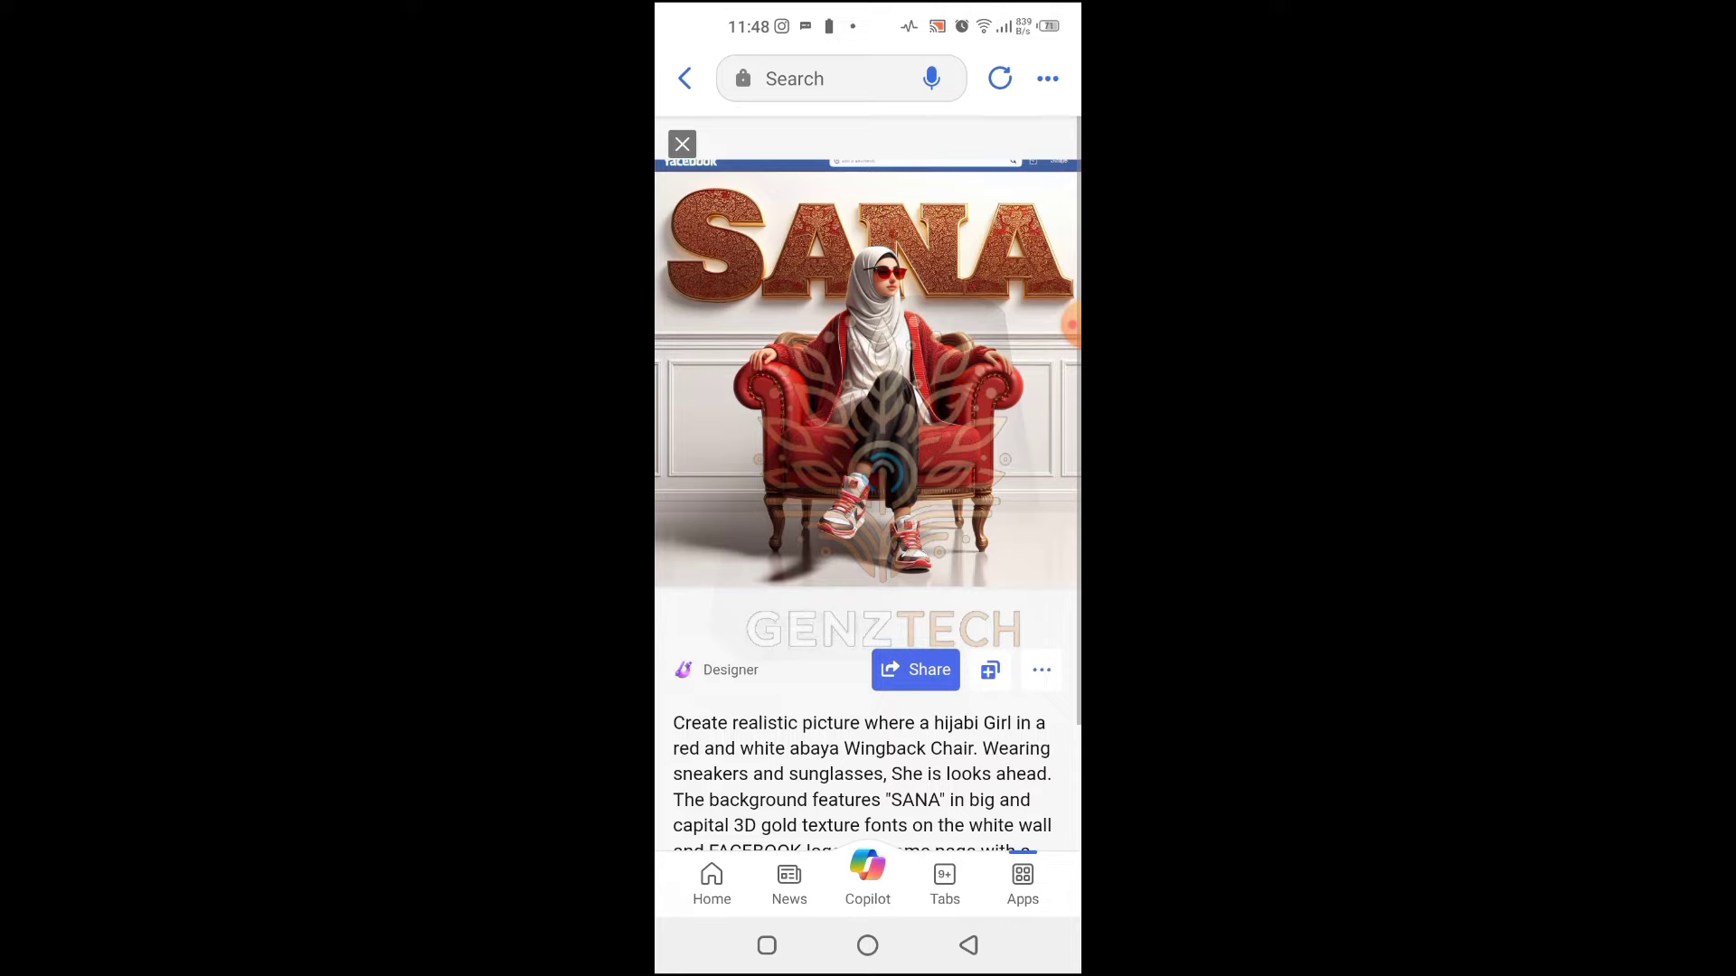
left_click(1041, 670)
left_click(940, 552)
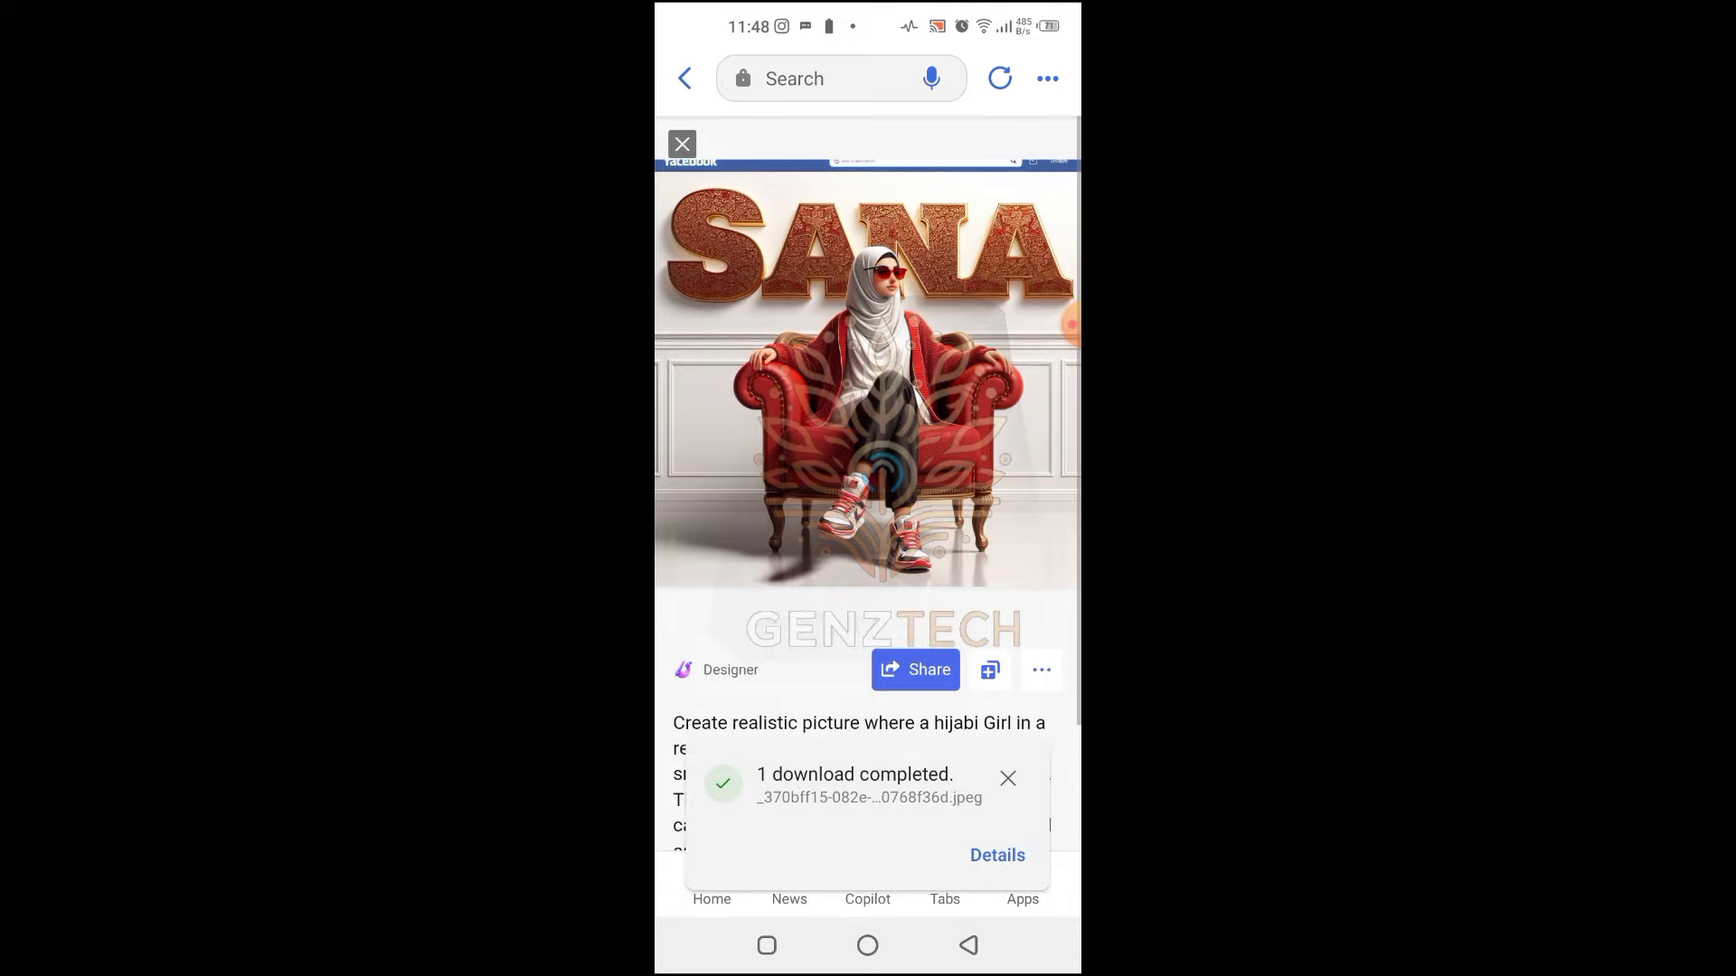
left_click_drag(994, 380, 723, 380)
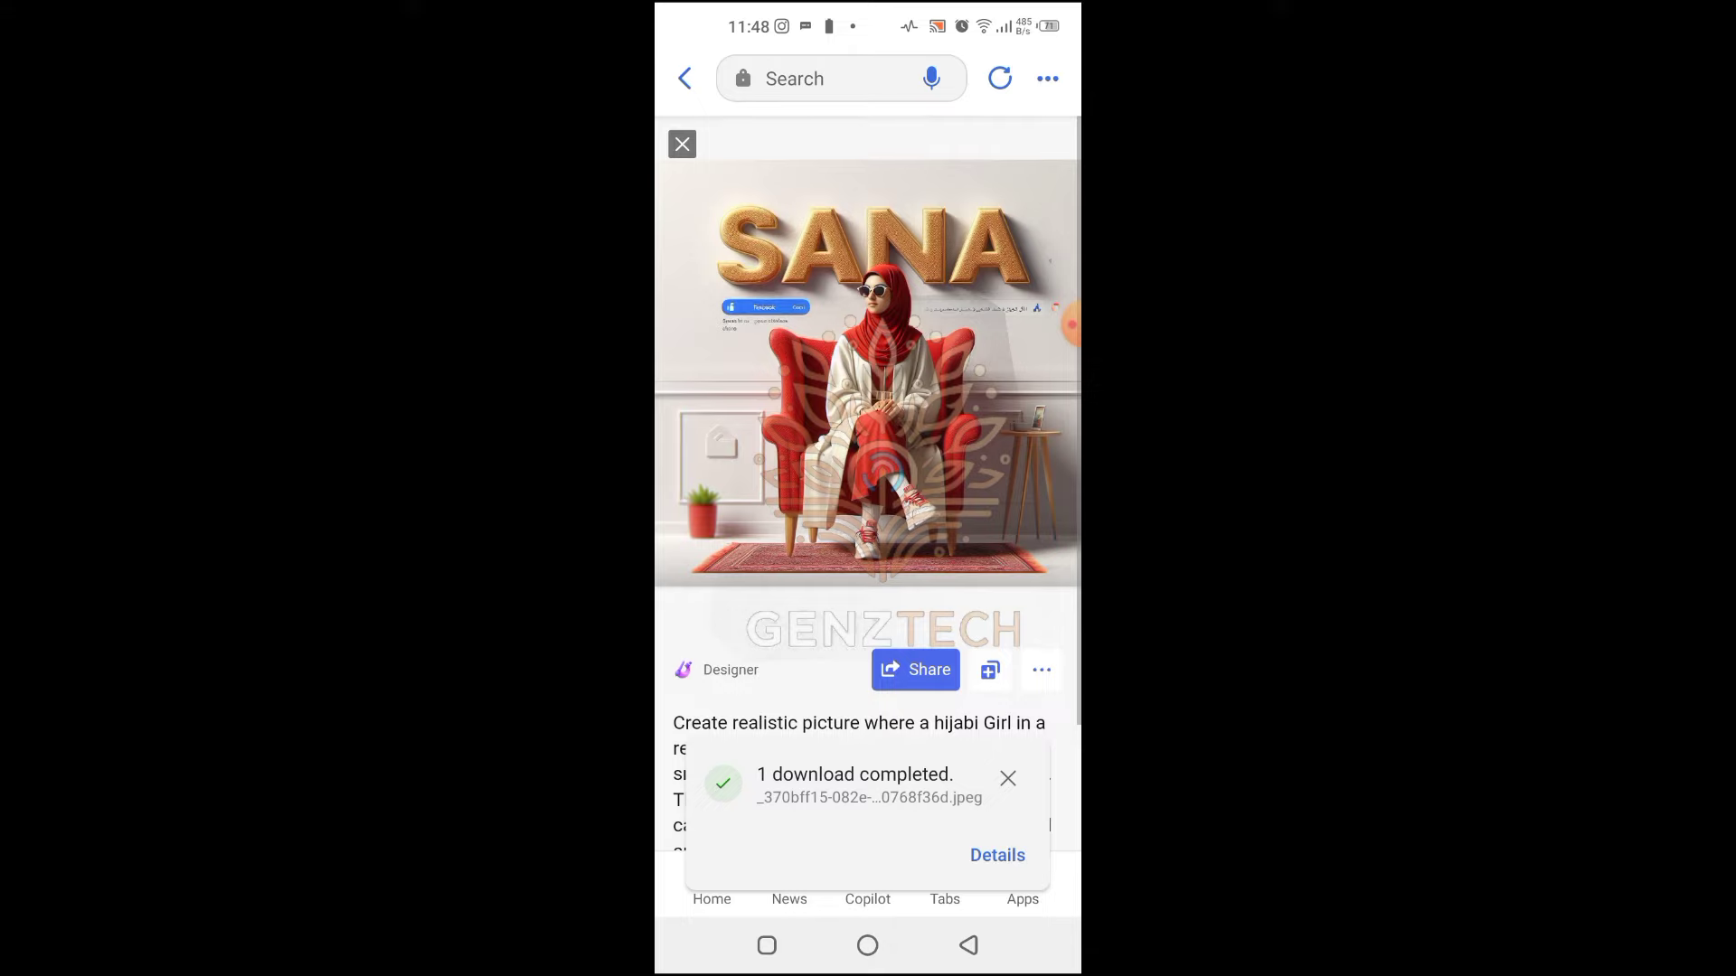
left_click(1042, 670)
left_click(988, 550)
left_click_drag(995, 379, 723, 380)
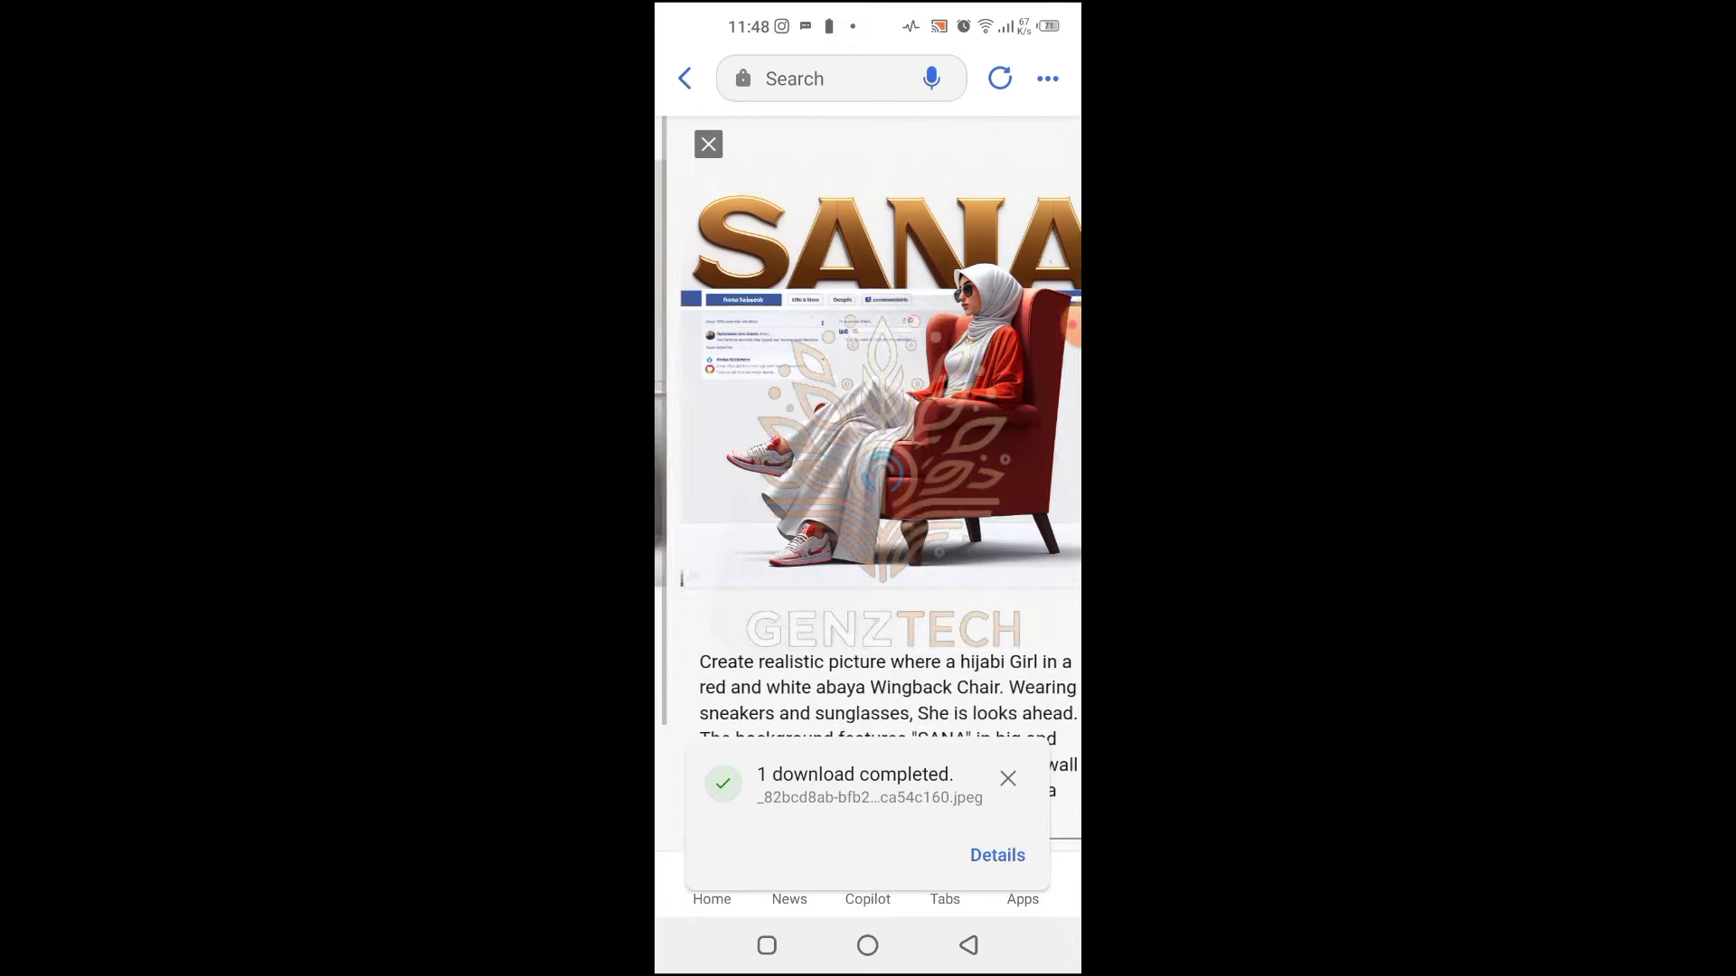
left_click(1041, 670)
left_click(989, 550)
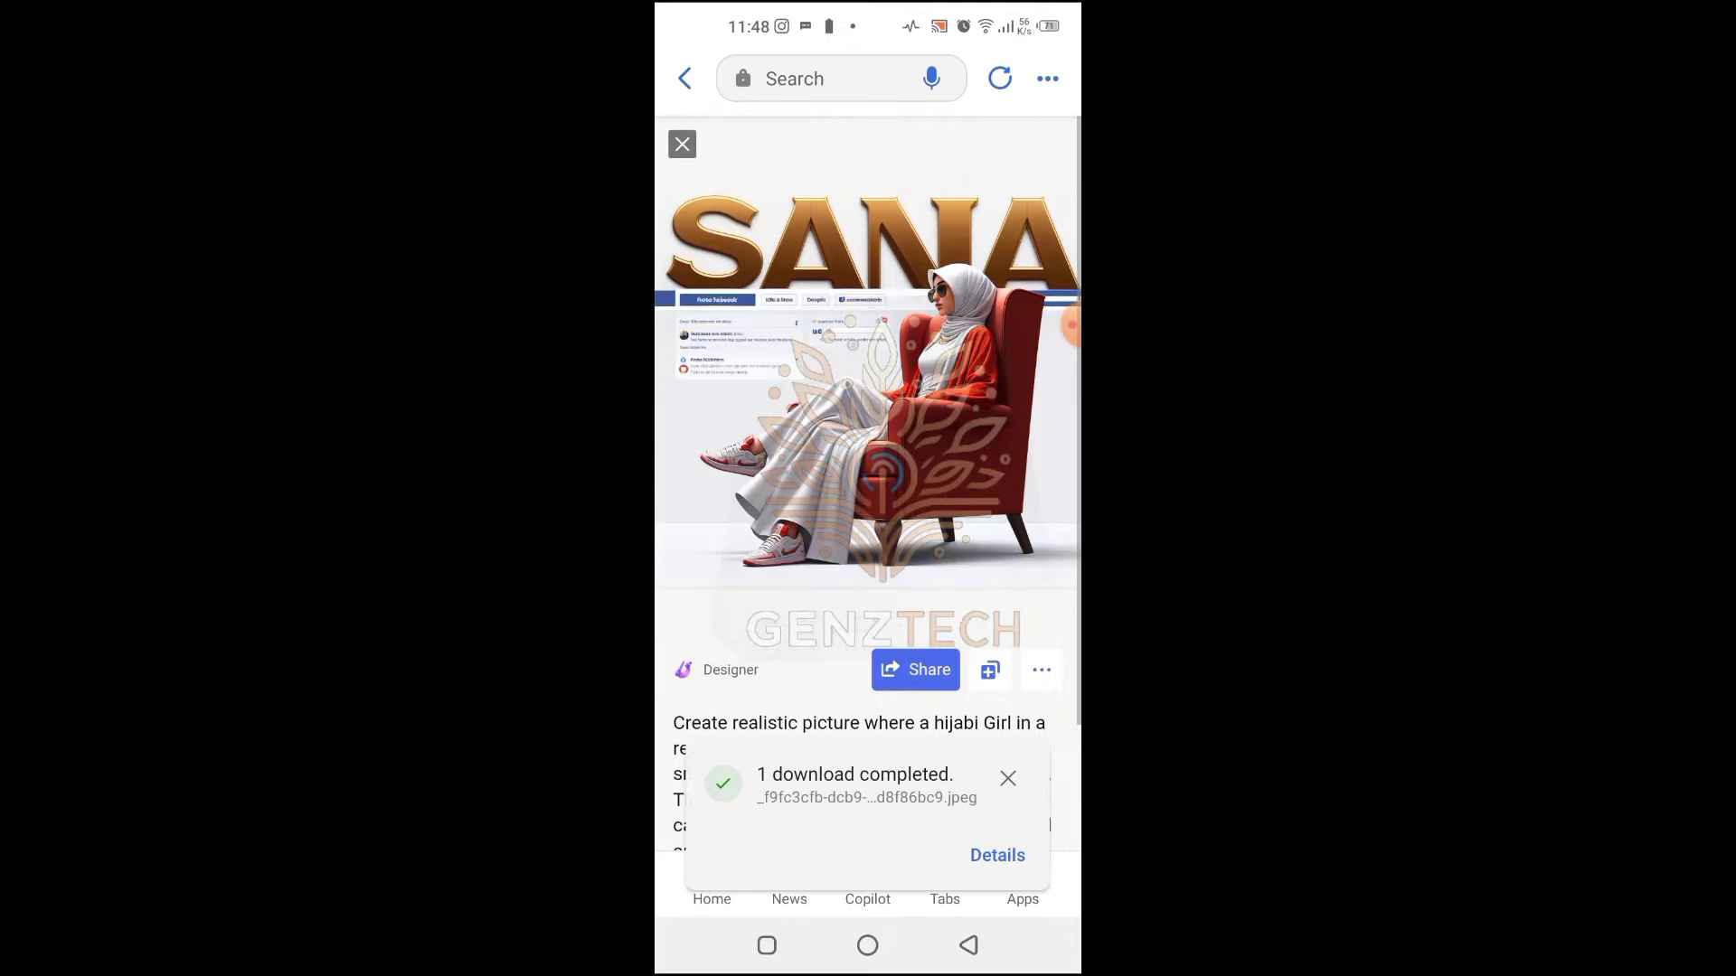
left_click_drag(995, 380, 723, 380)
left_click(1041, 670)
left_click(988, 551)
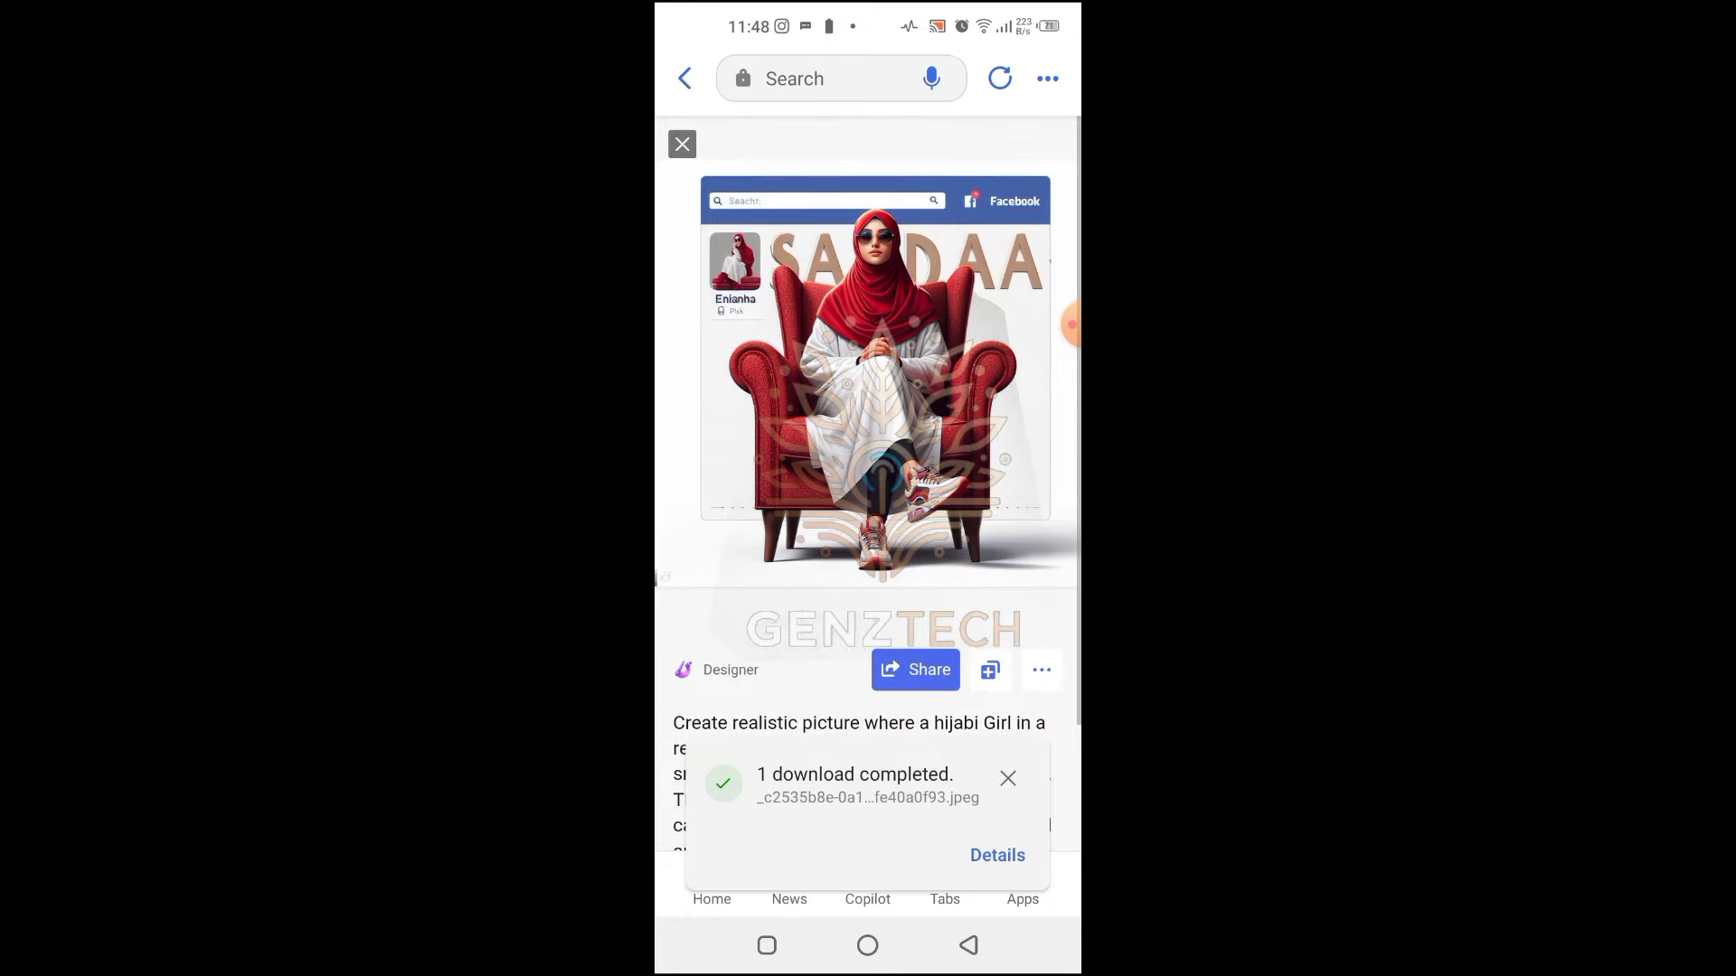
left_click(682, 144)
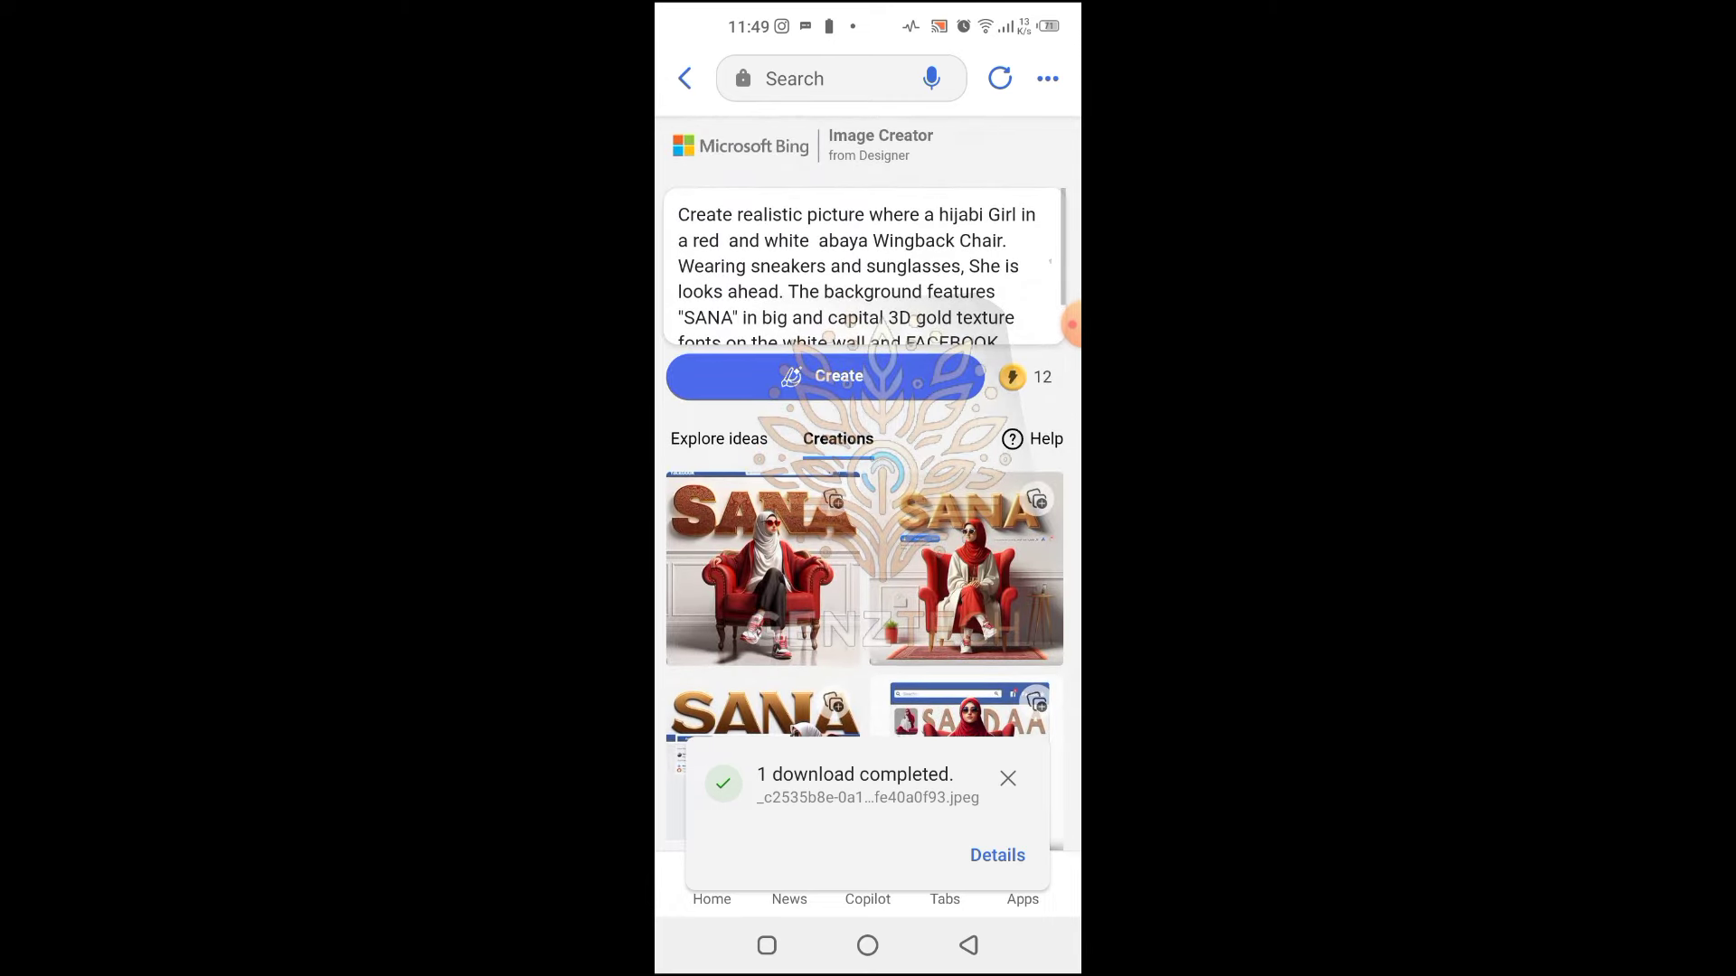
- Clear the old prompt and paste the saved BOY prompt with the YouTube logo from the clipboard
double_click(699, 214)
left_click(931, 159)
left_click(736, 159)
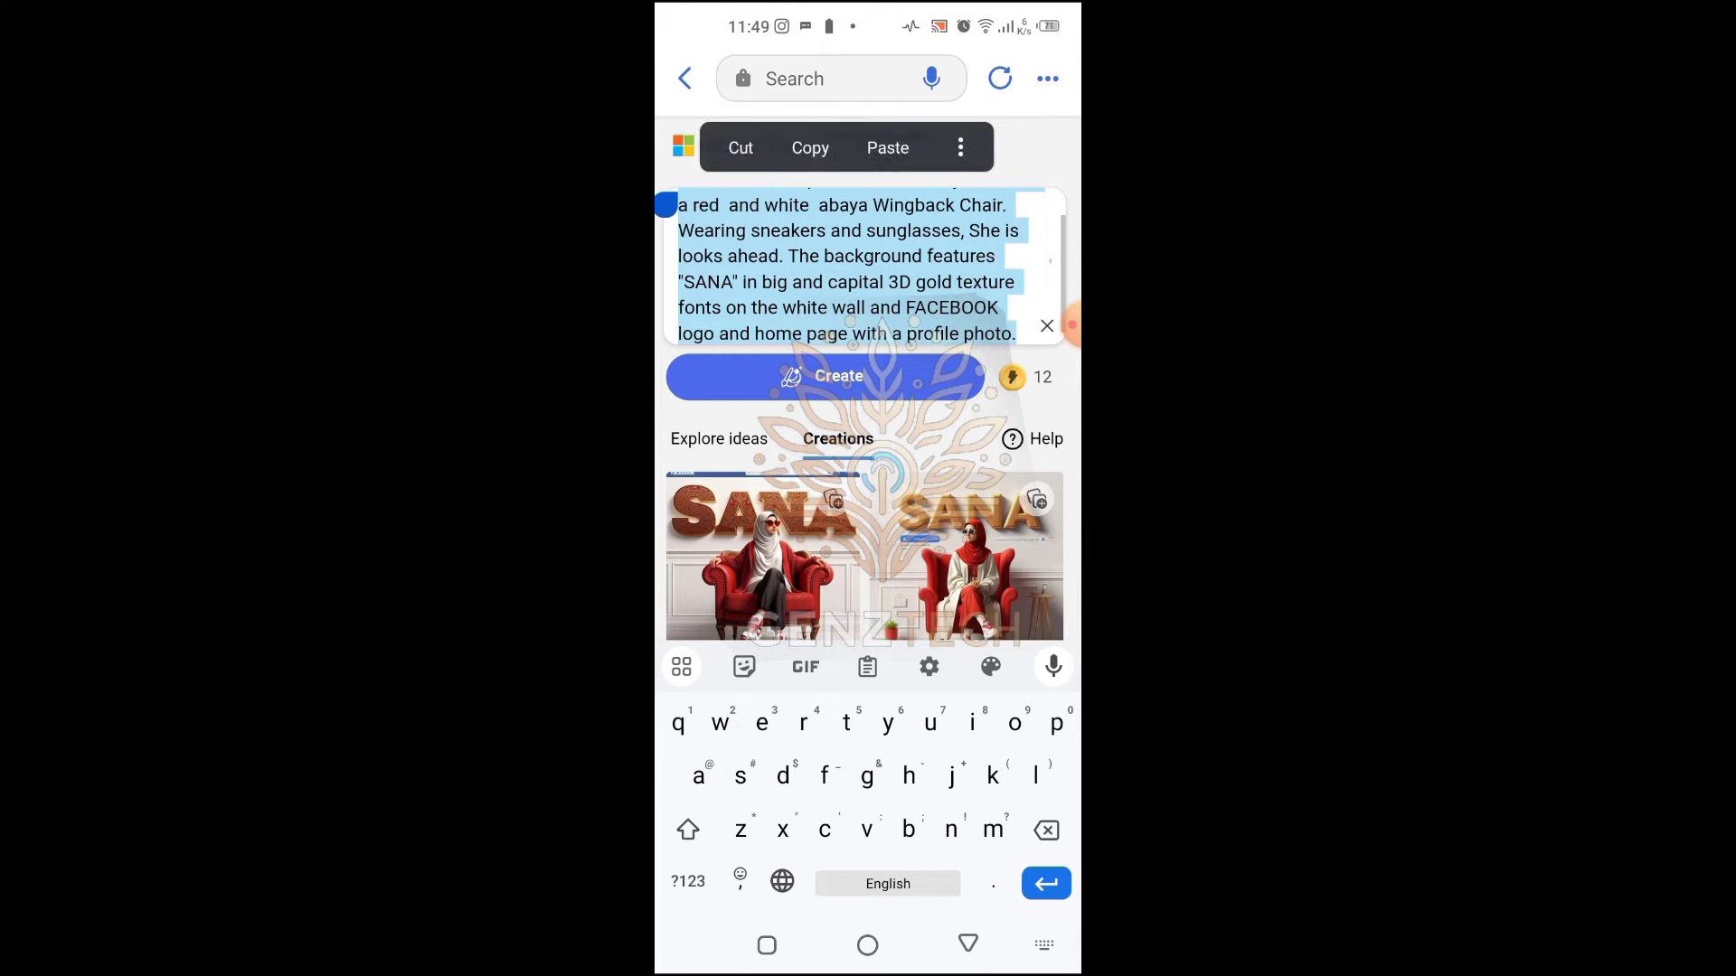
left_click(1046, 830)
left_click(867, 667)
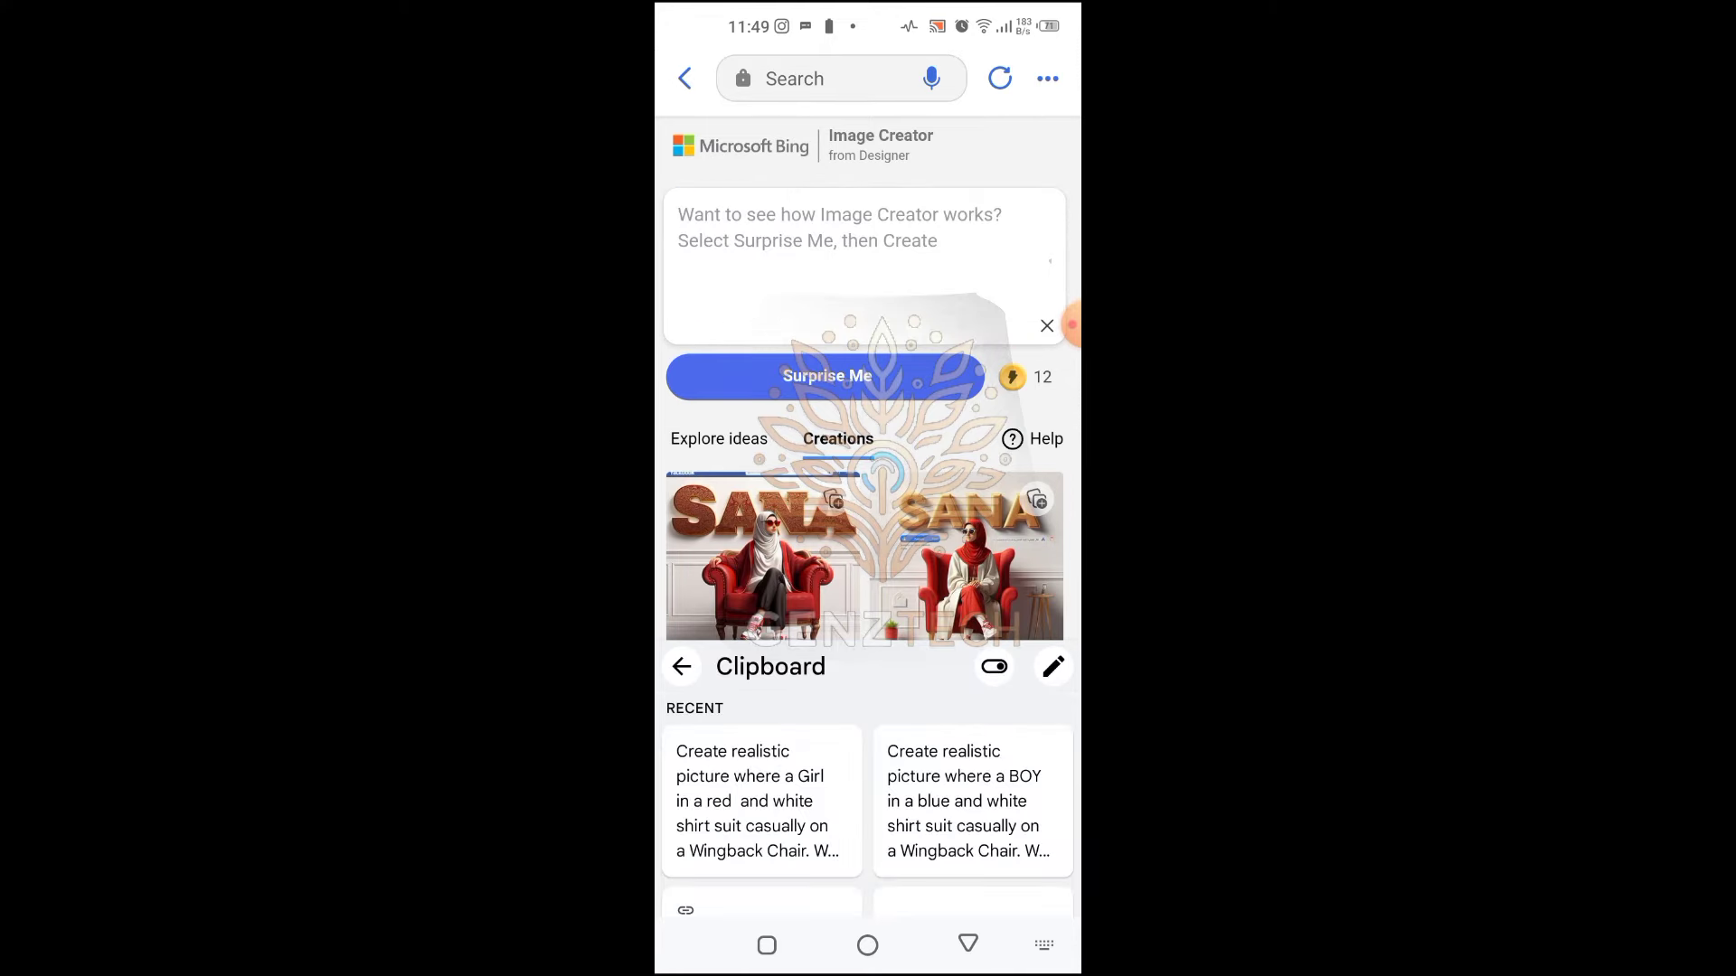
left_click(973, 800)
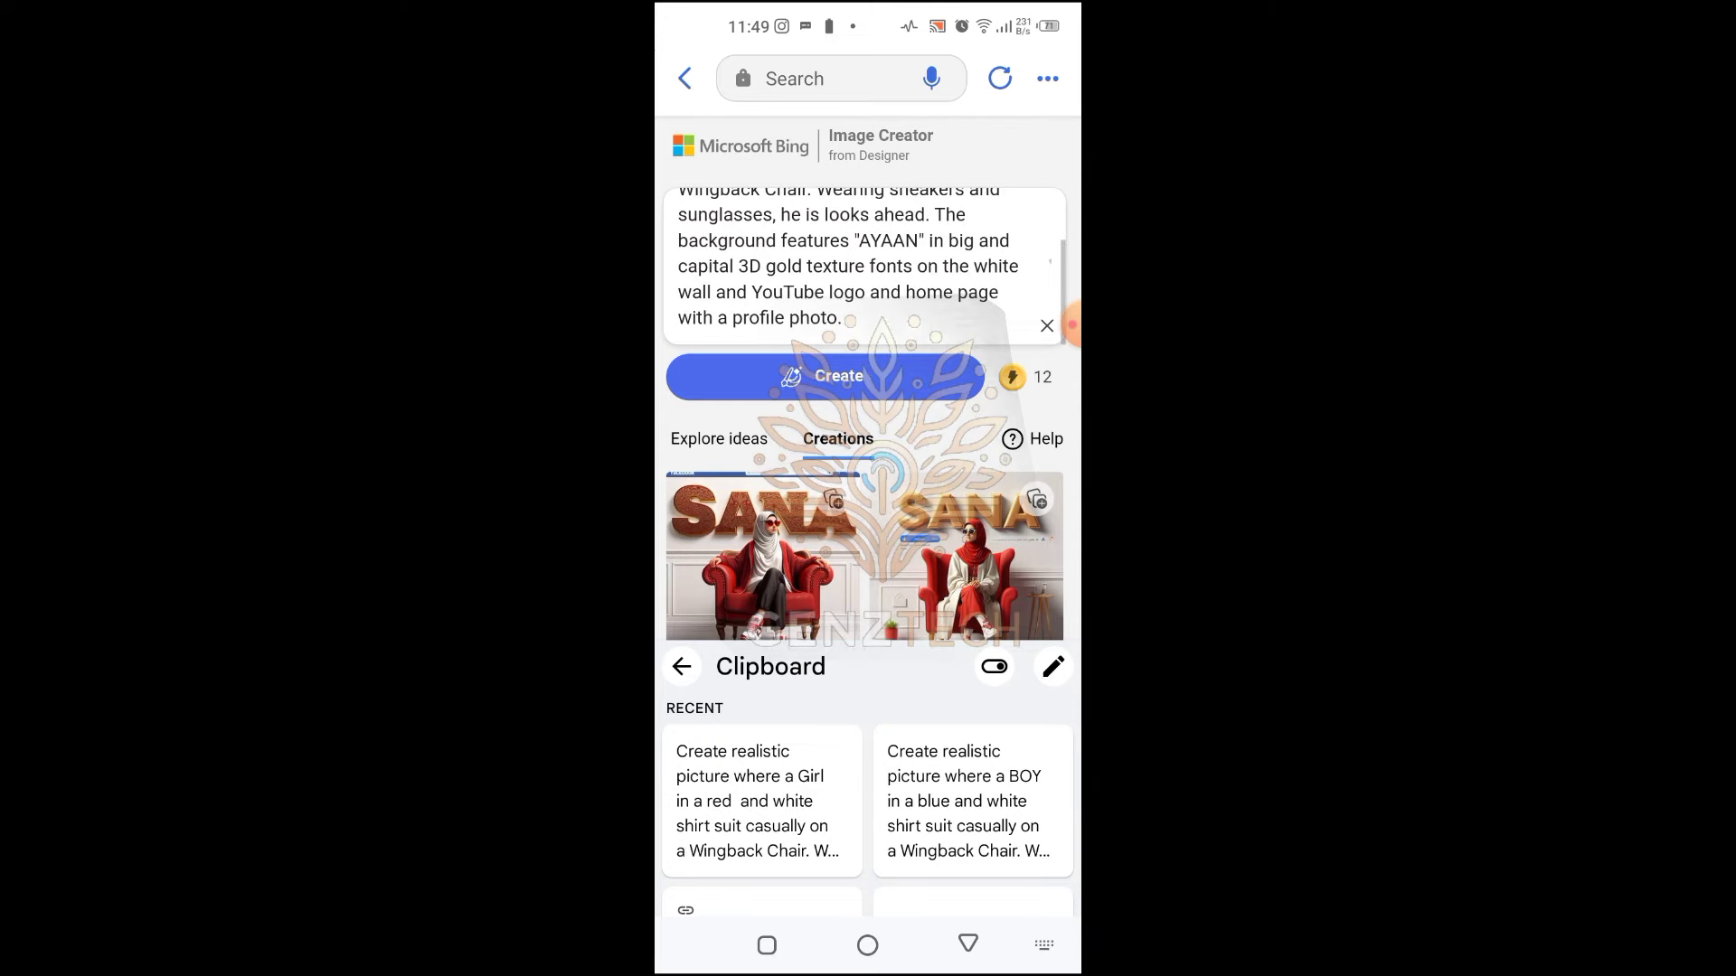
left_click(681, 666)
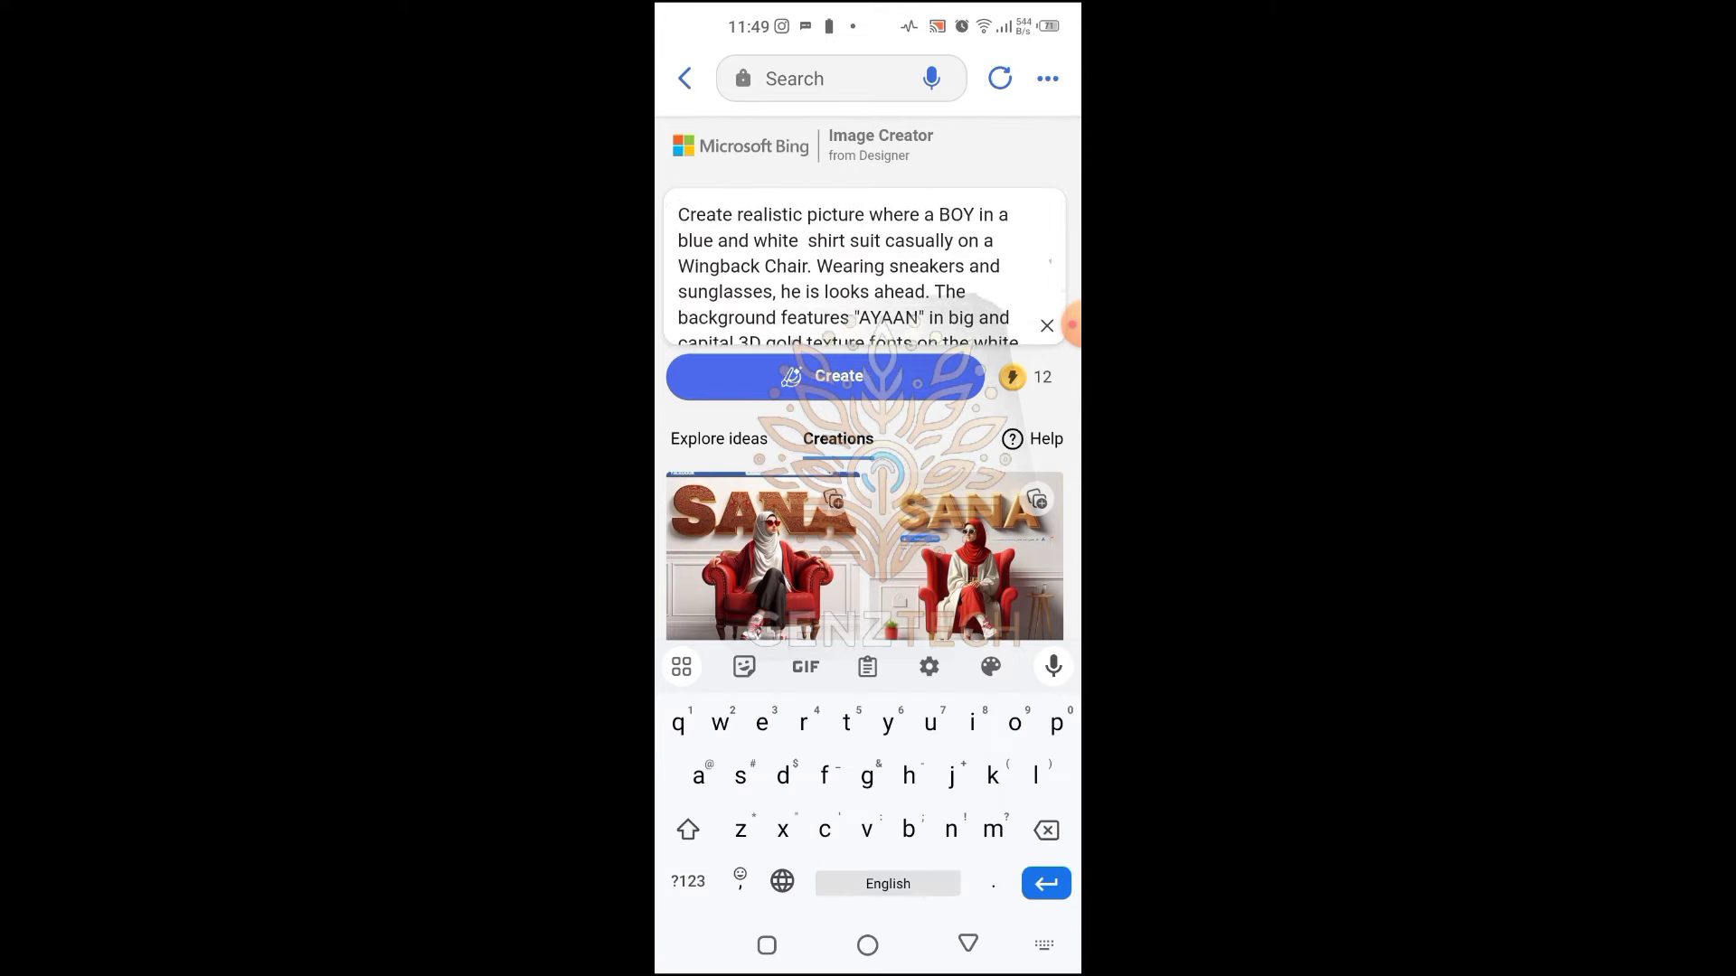
- Review the pasted boy prompt and generate the blue-suit boy images
scroll(850, 271, "down", 1)
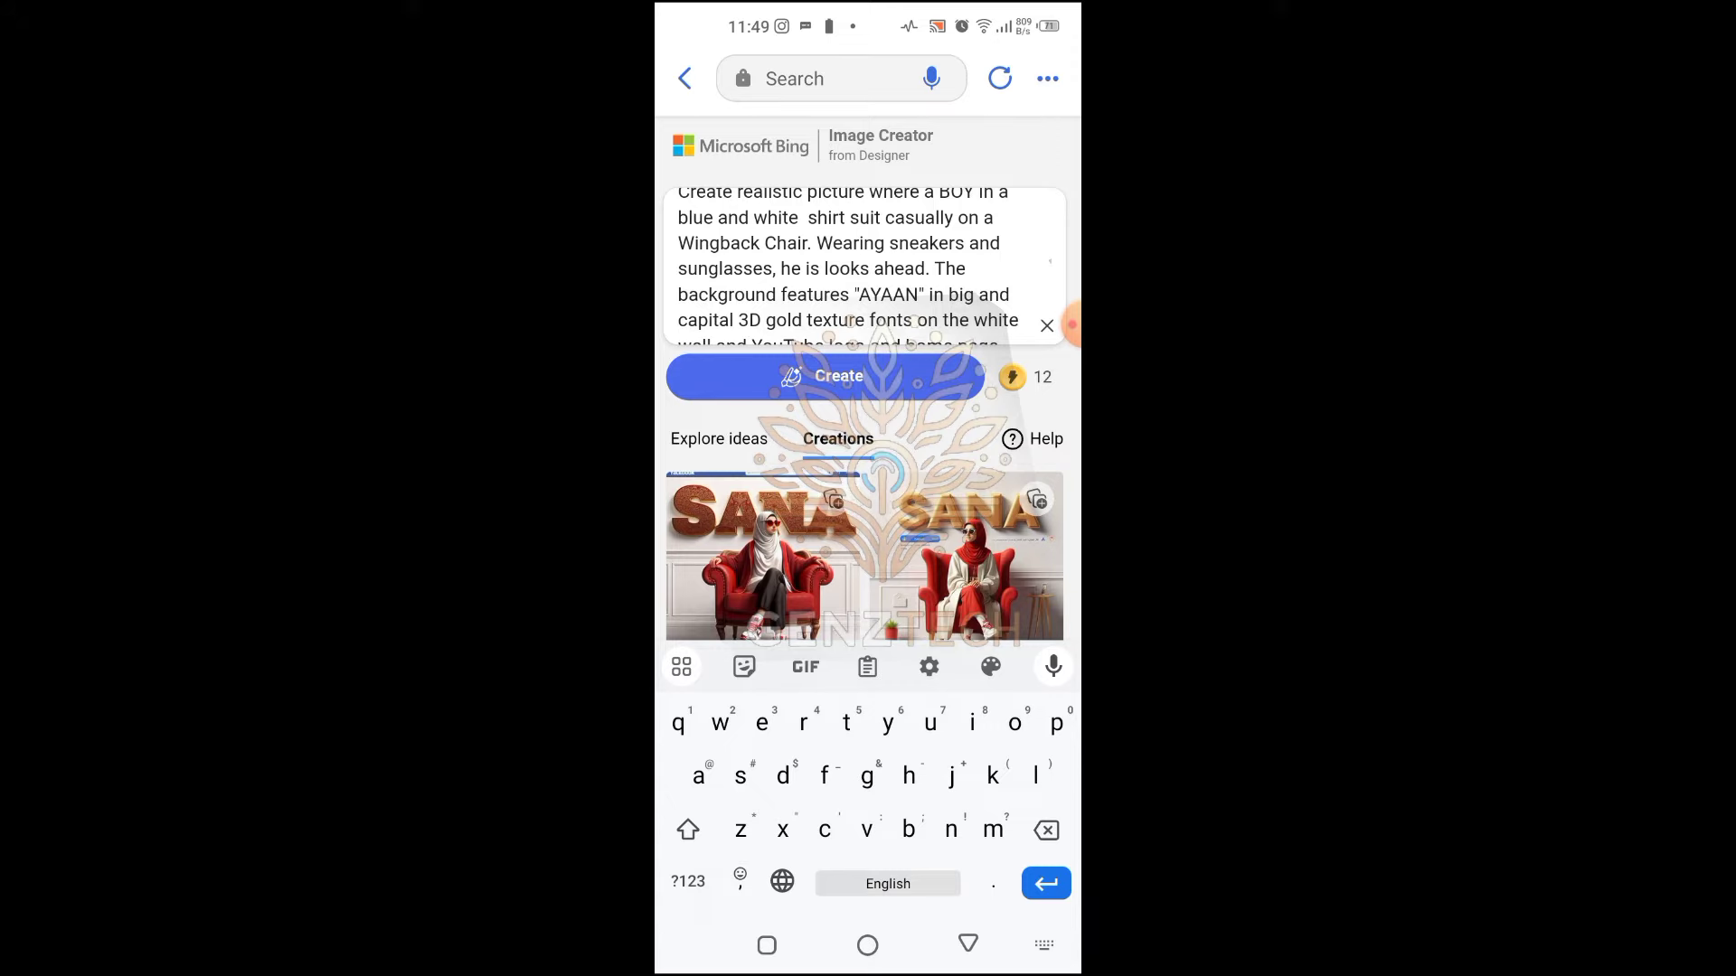
scroll(850, 271, "down", 1)
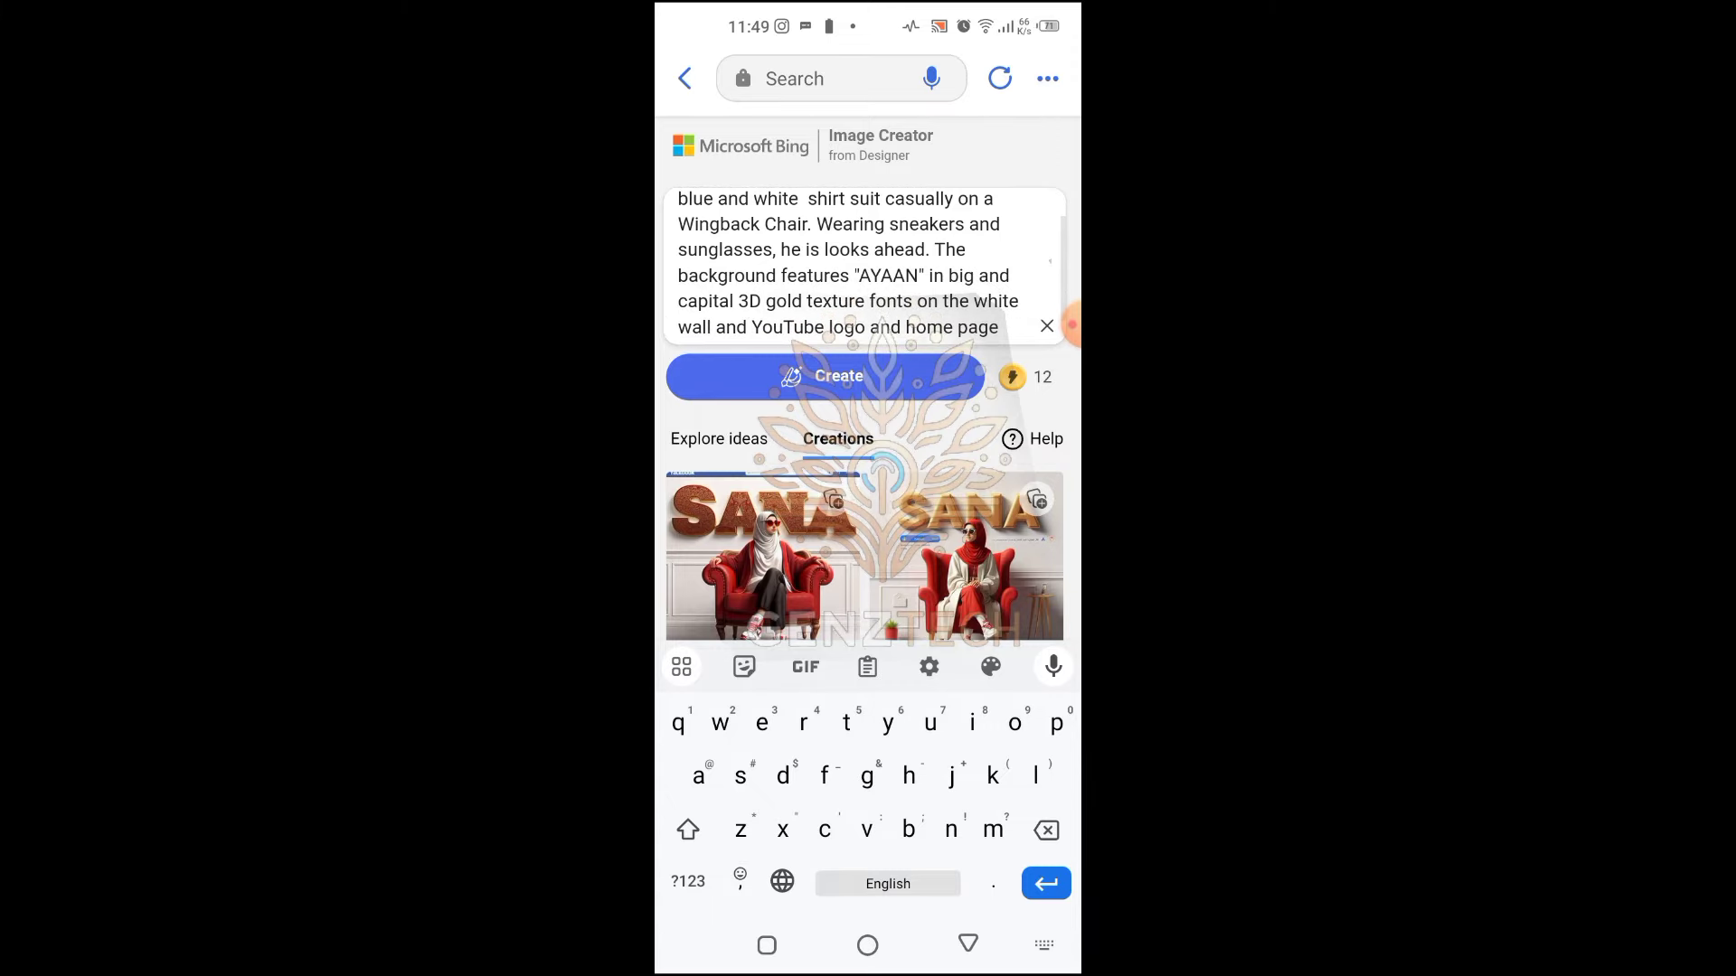
scroll(849, 271, "down", 1)
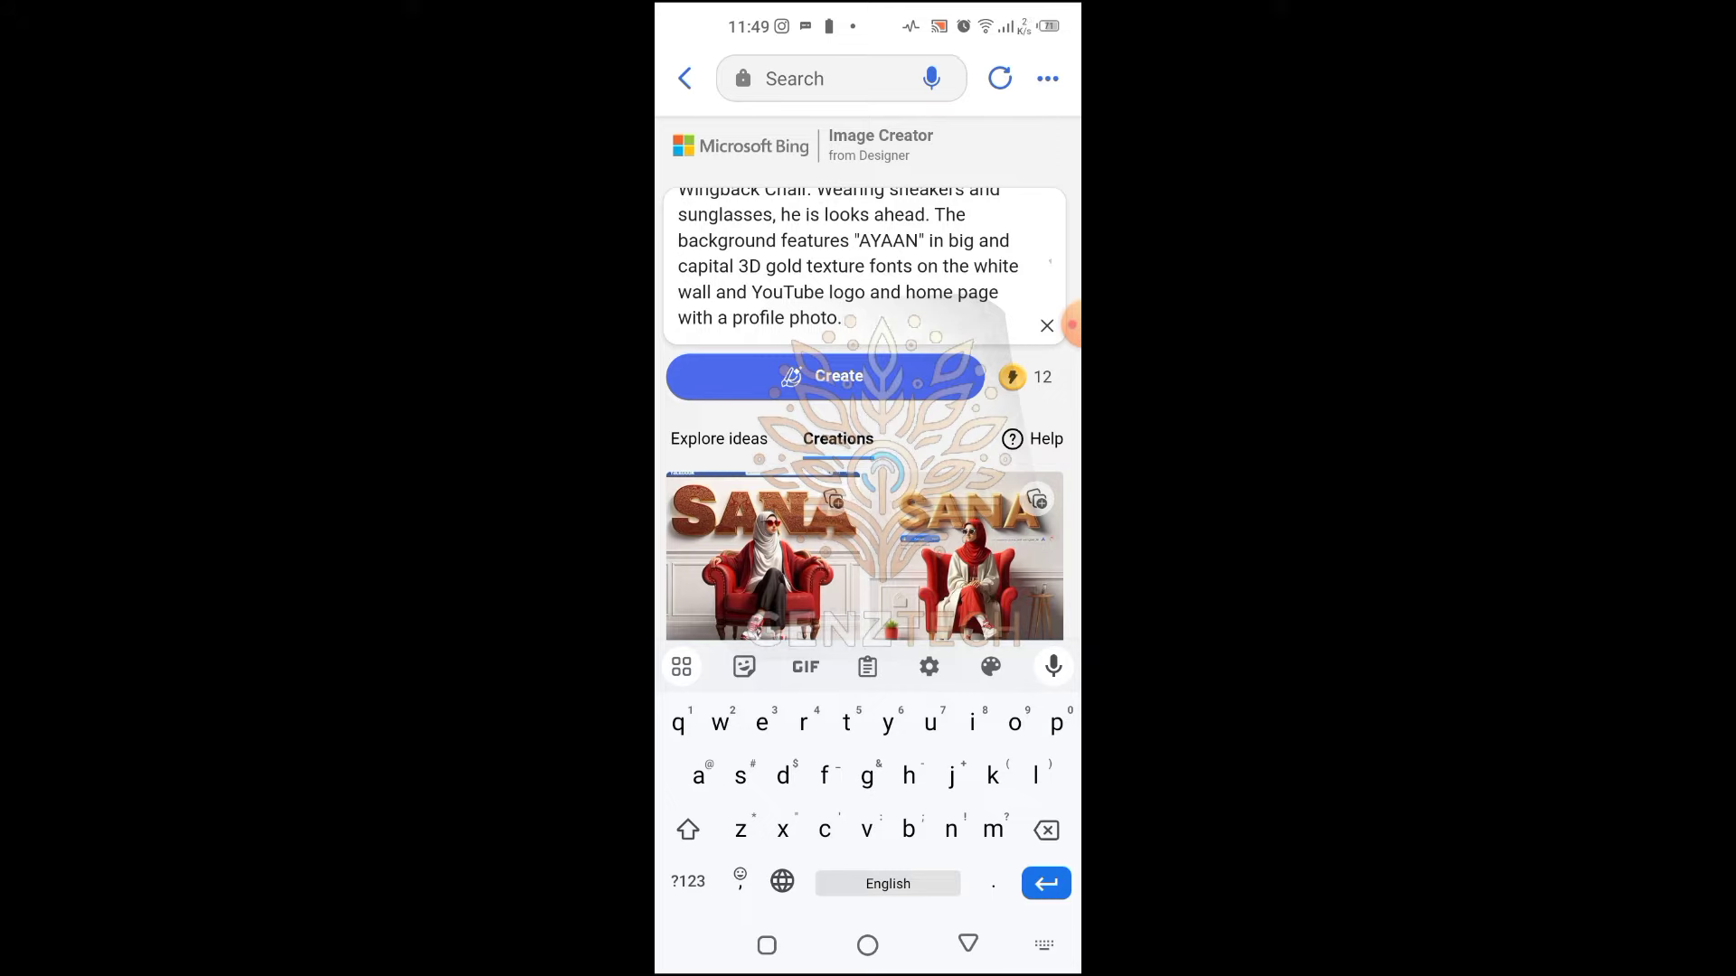
left_click(824, 376)
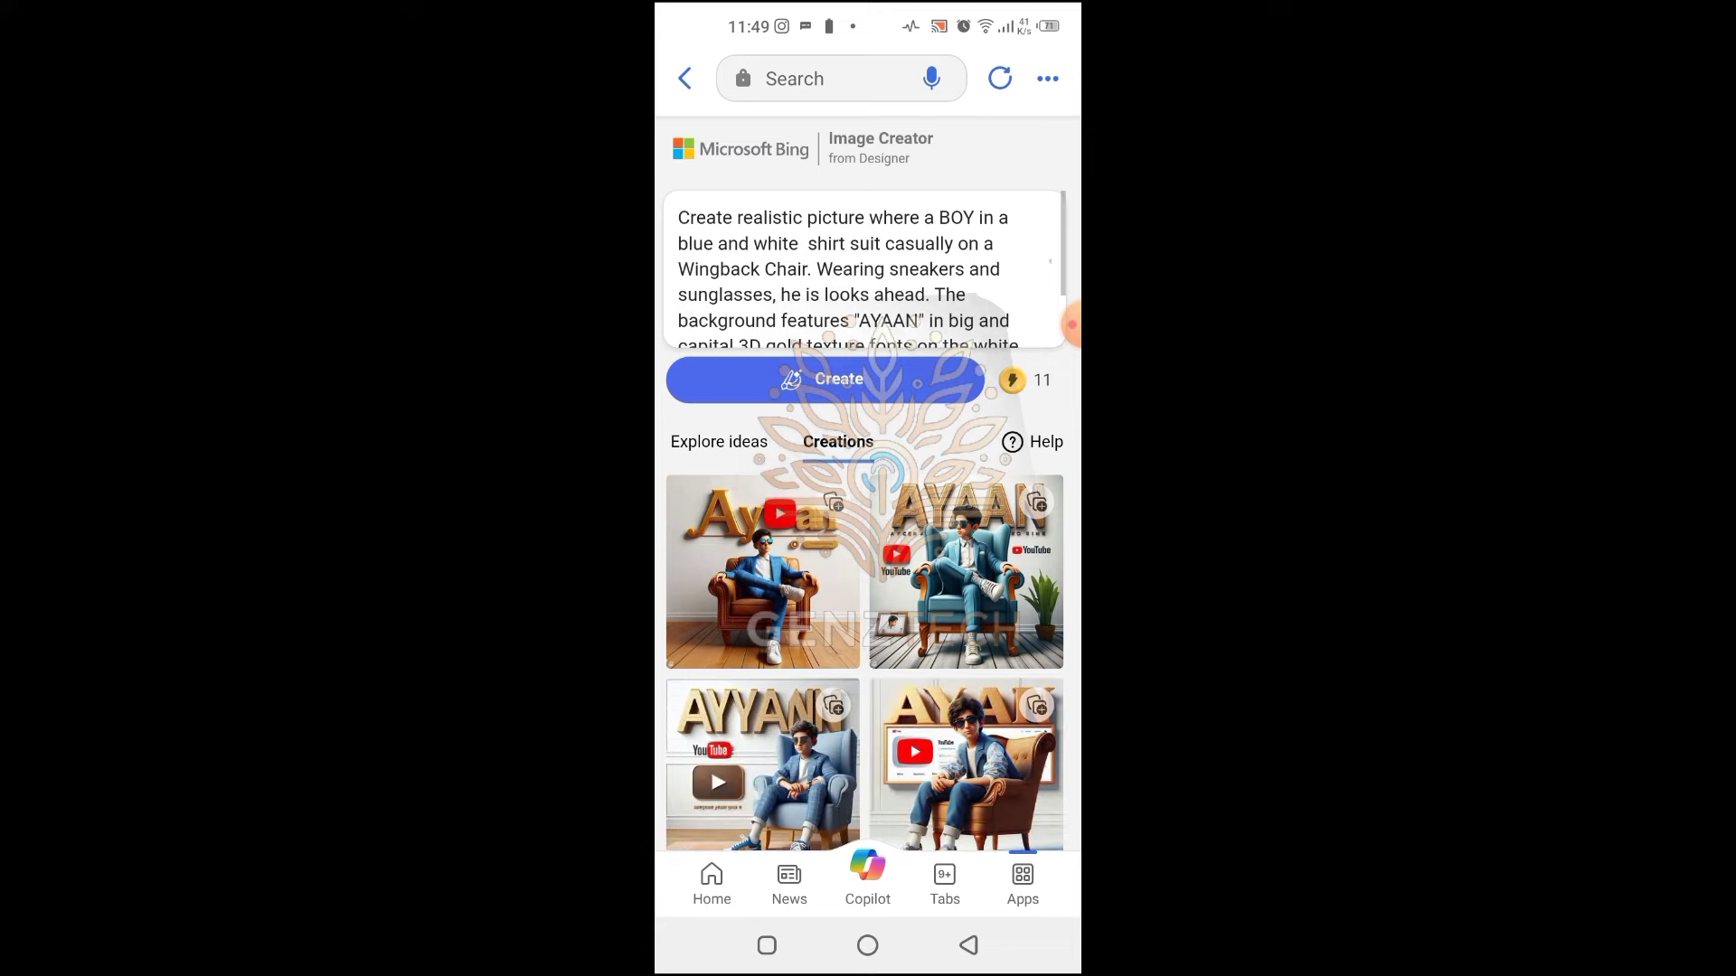
- Download all four blue-and-white-suit boy images, then close the viewer
scroll(867, 542, "down", 2)
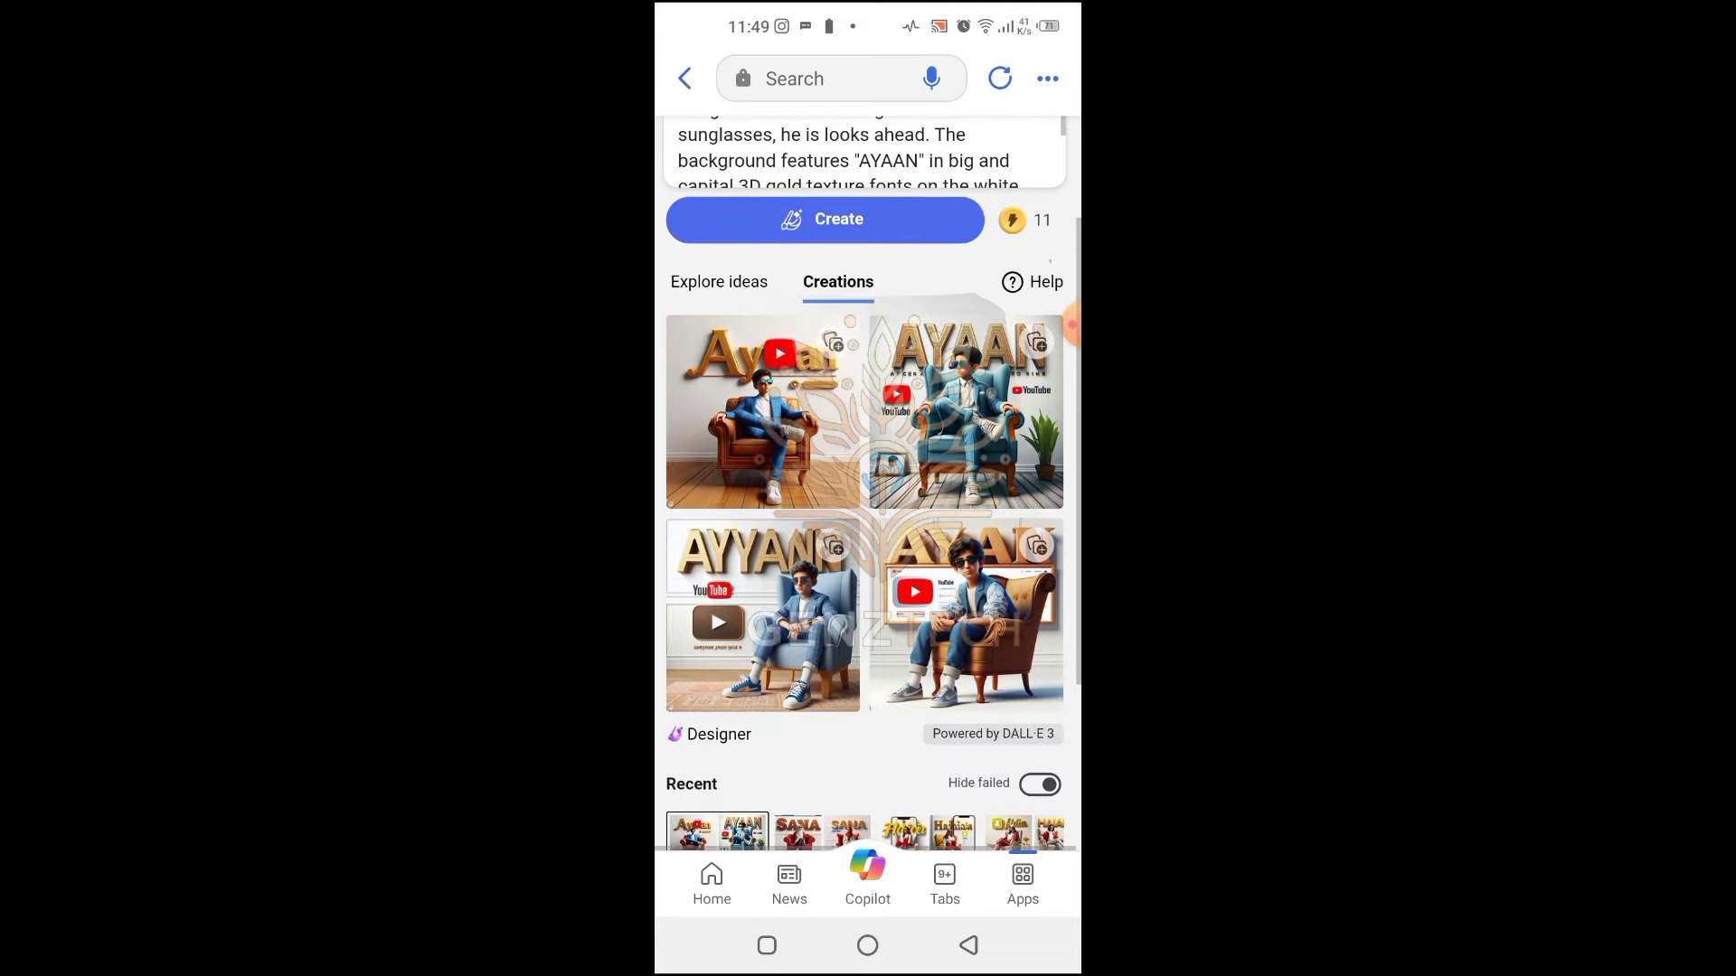
left_click(762, 411)
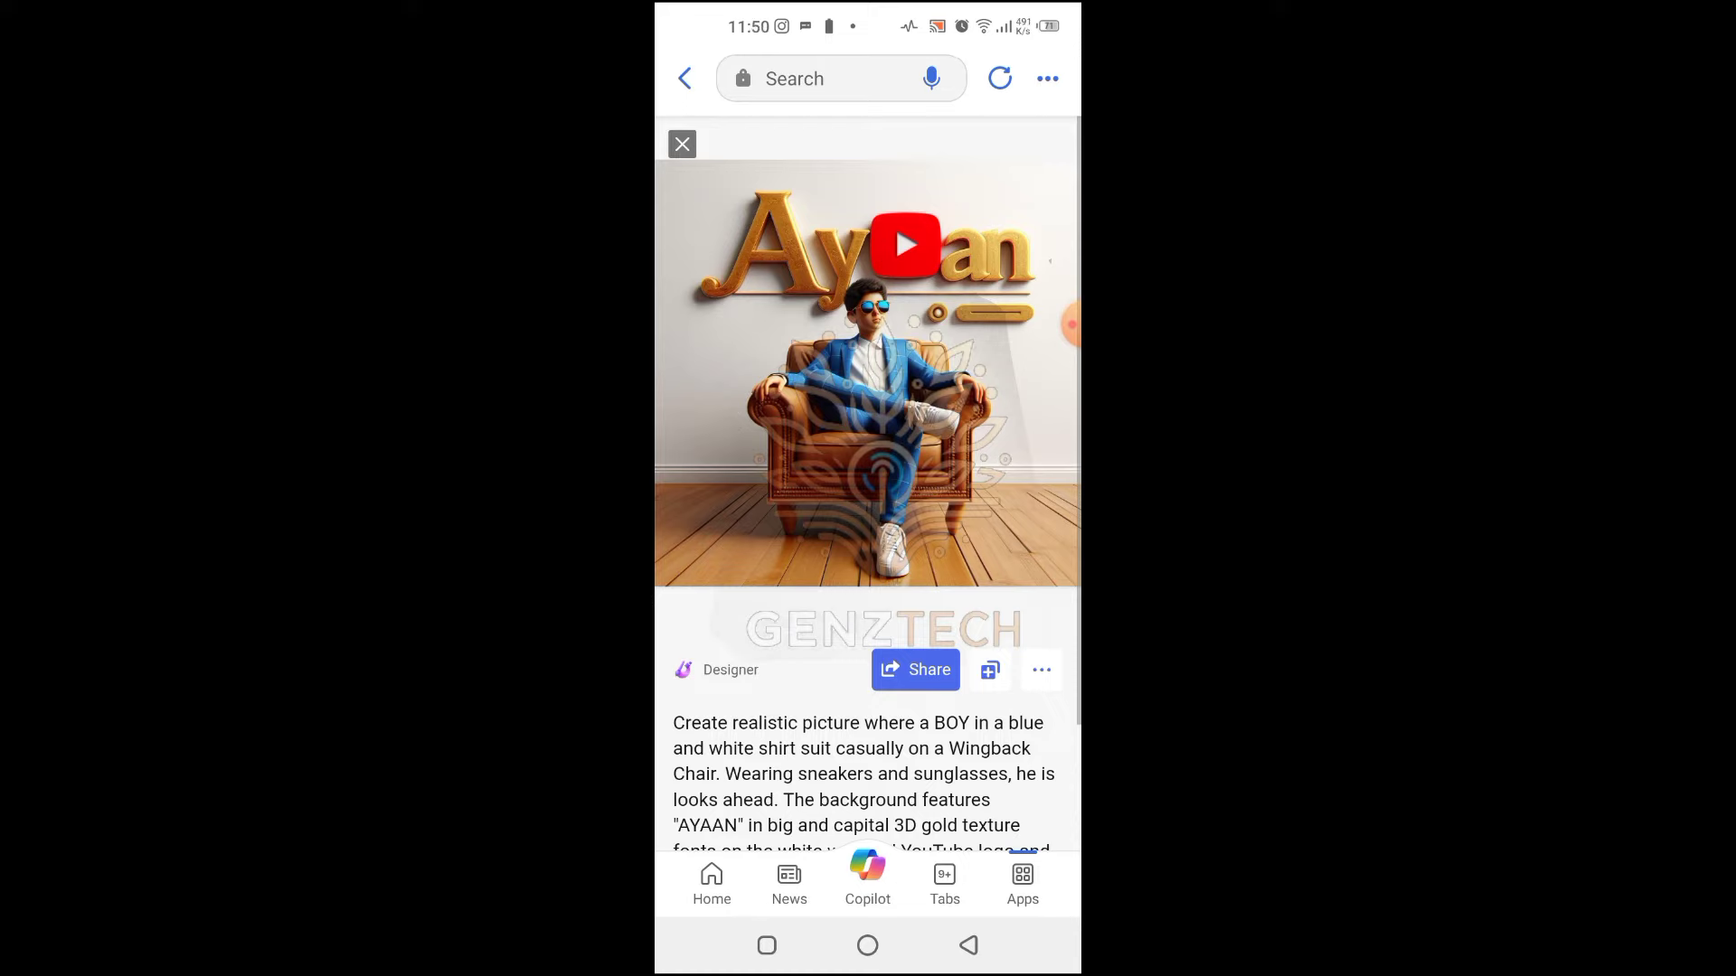
left_click(1041, 670)
left_click(939, 552)
left_click_drag(994, 380, 723, 379)
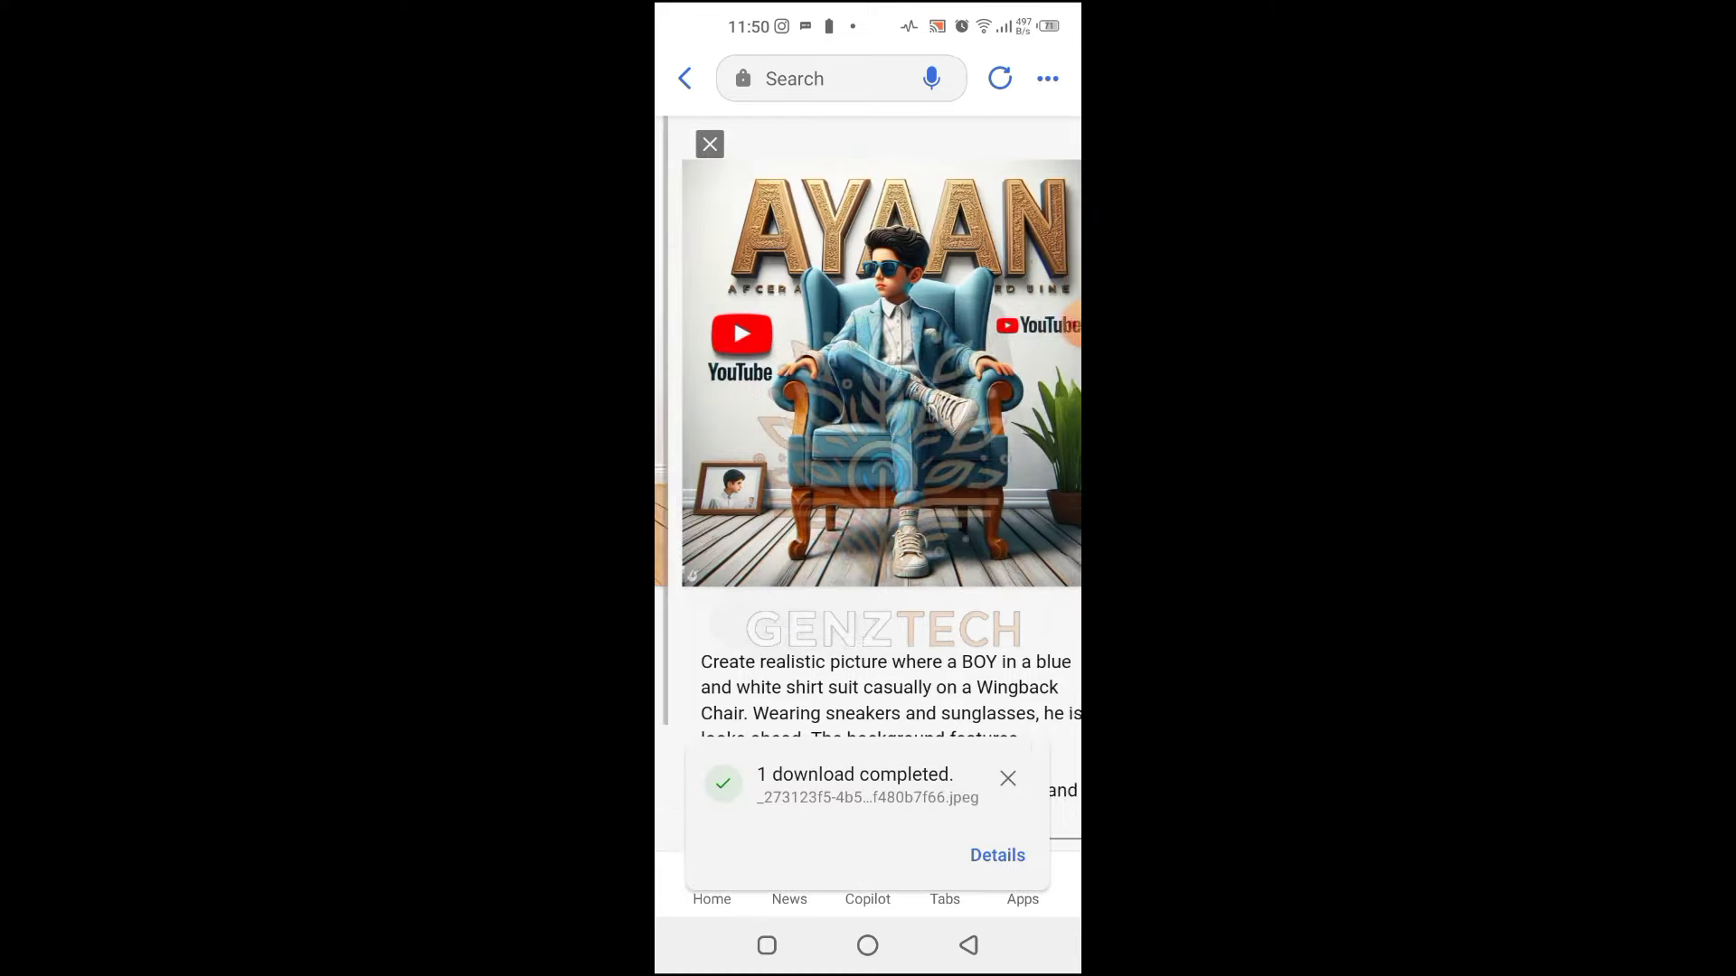
left_click(1040, 670)
left_click(939, 552)
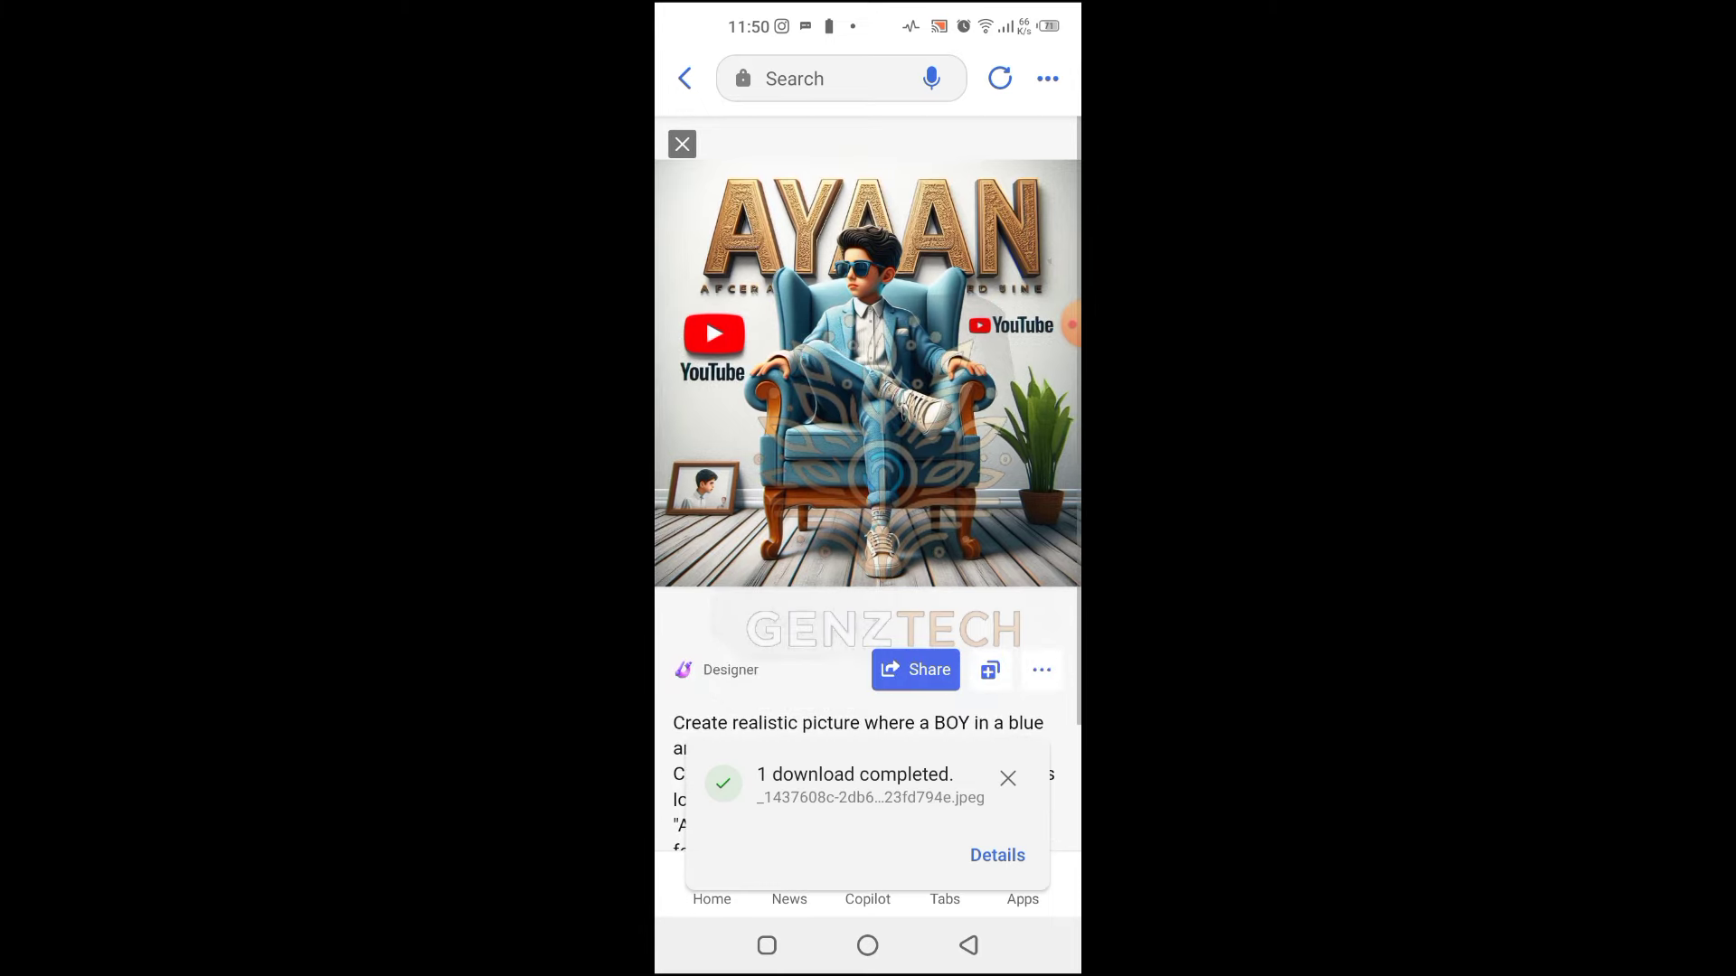
left_click_drag(994, 379, 723, 380)
left_click(1040, 670)
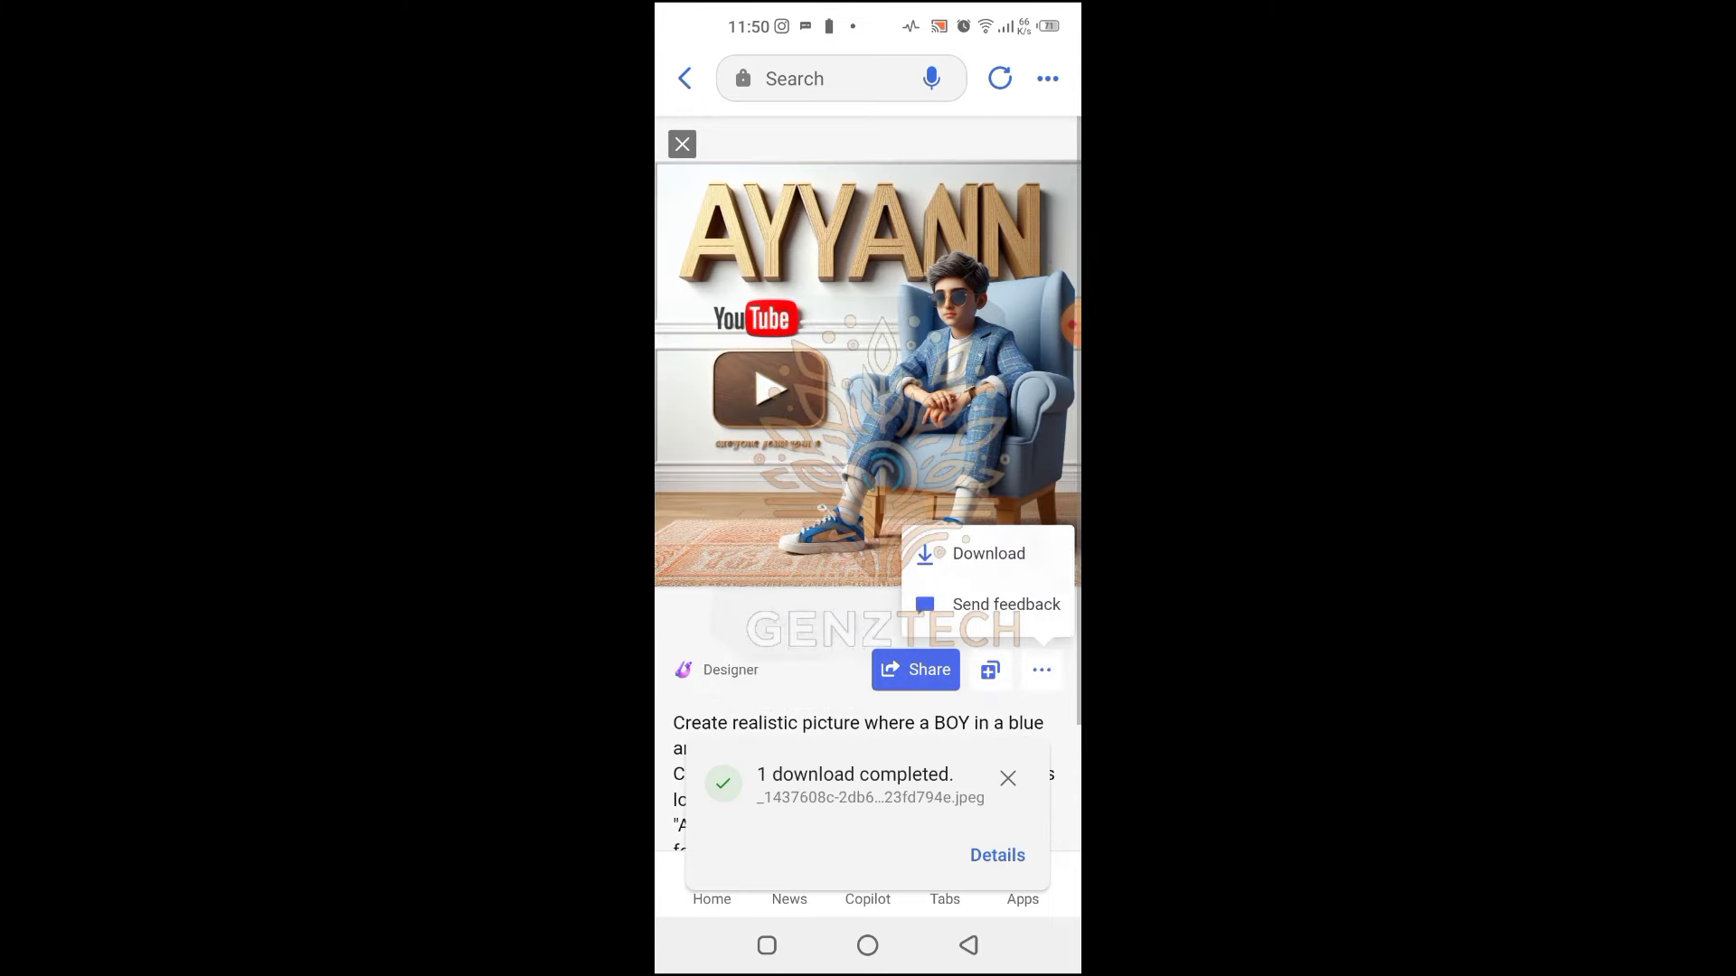
left_click(939, 552)
left_click_drag(995, 380, 724, 379)
left_click(1041, 669)
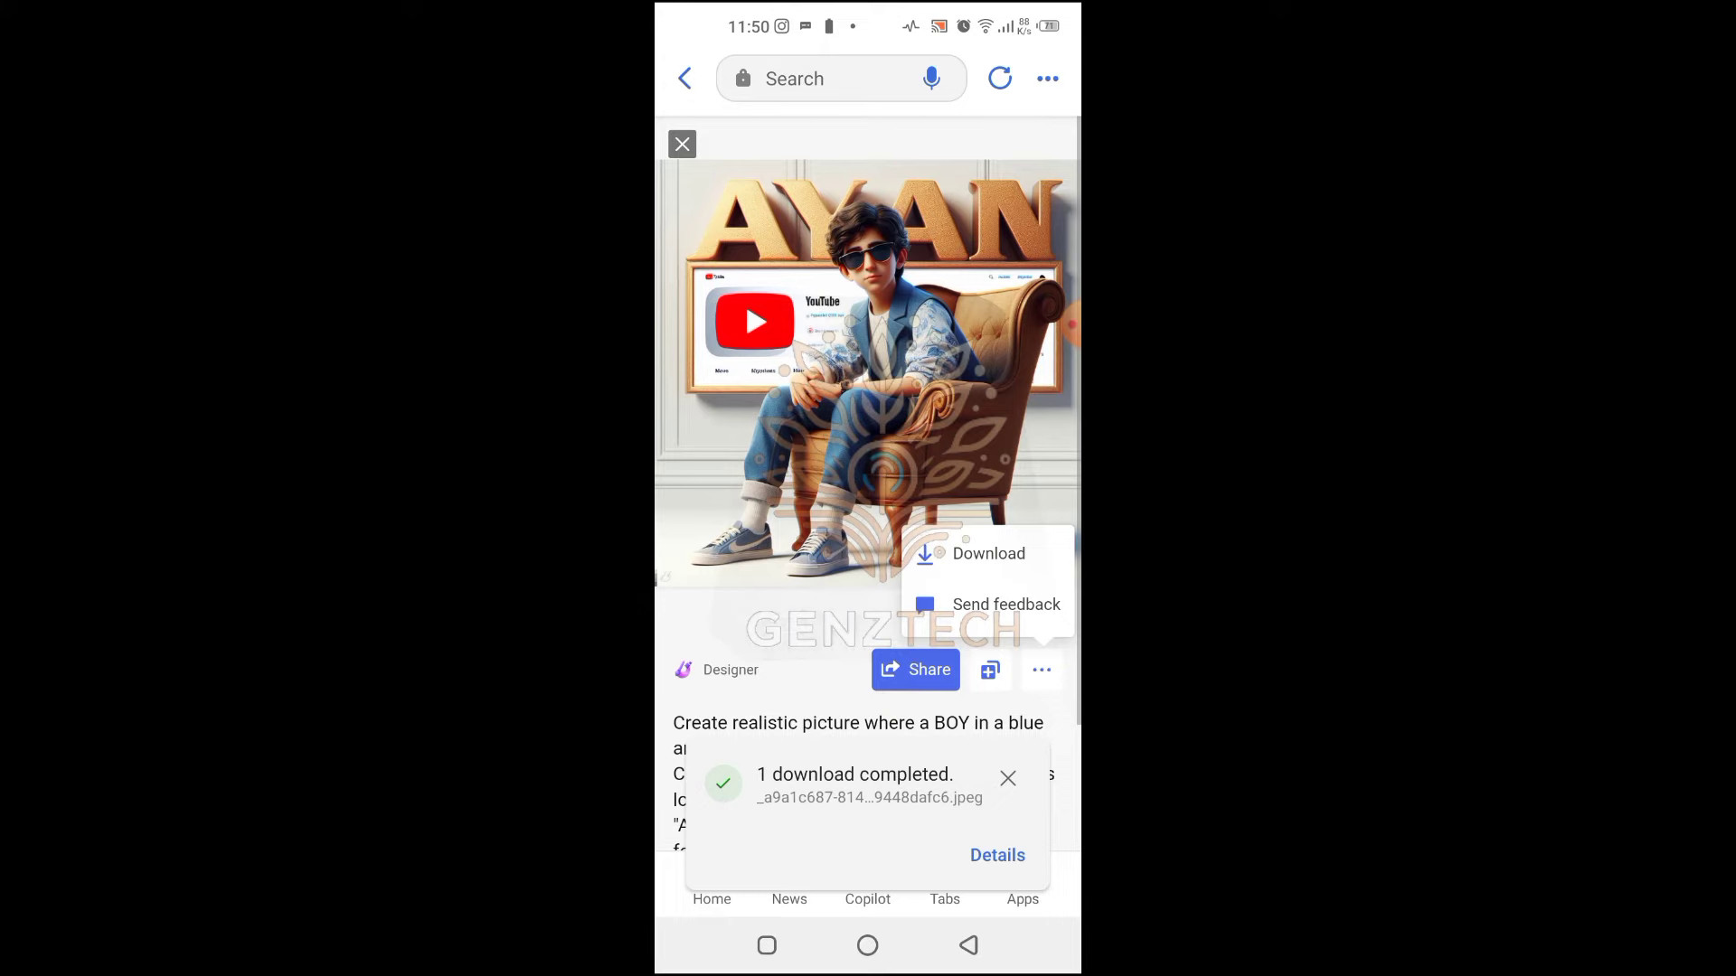
left_click(939, 553)
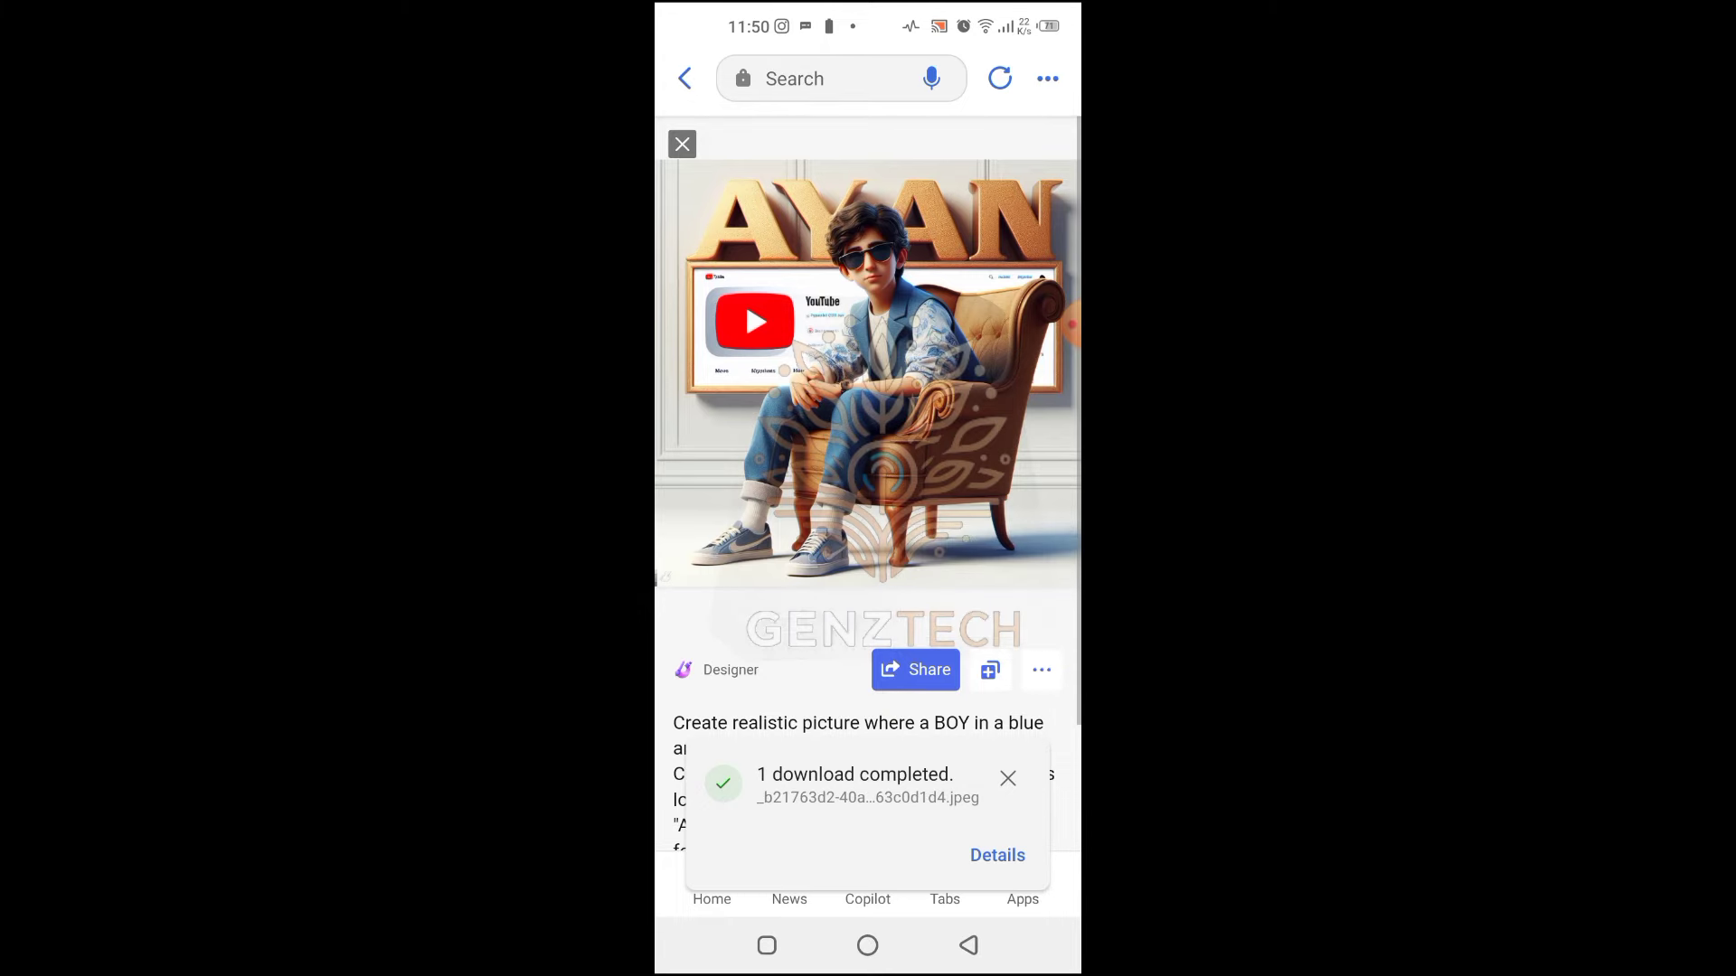
left_click(682, 143)
scroll(868, 479, "up", 3)
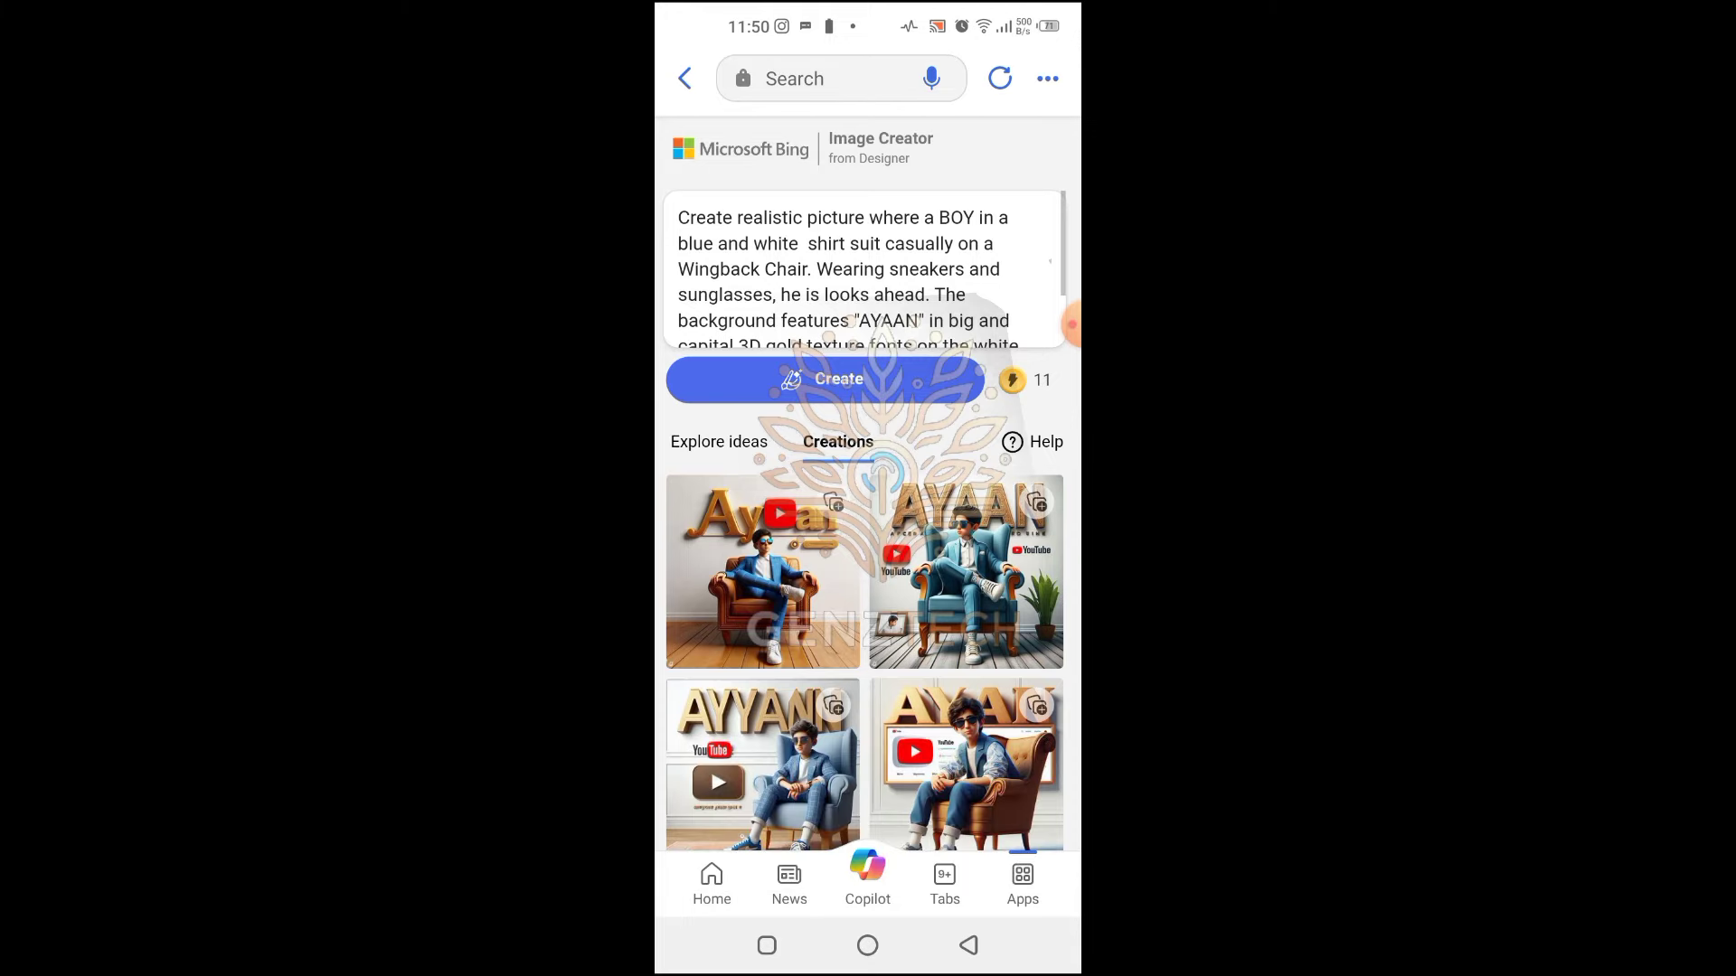
- Change the prompt's outfit from 'shirt' to 'shalwar qameez' and remove 'and white' after blue
left_click(884, 269)
left_click(843, 269)
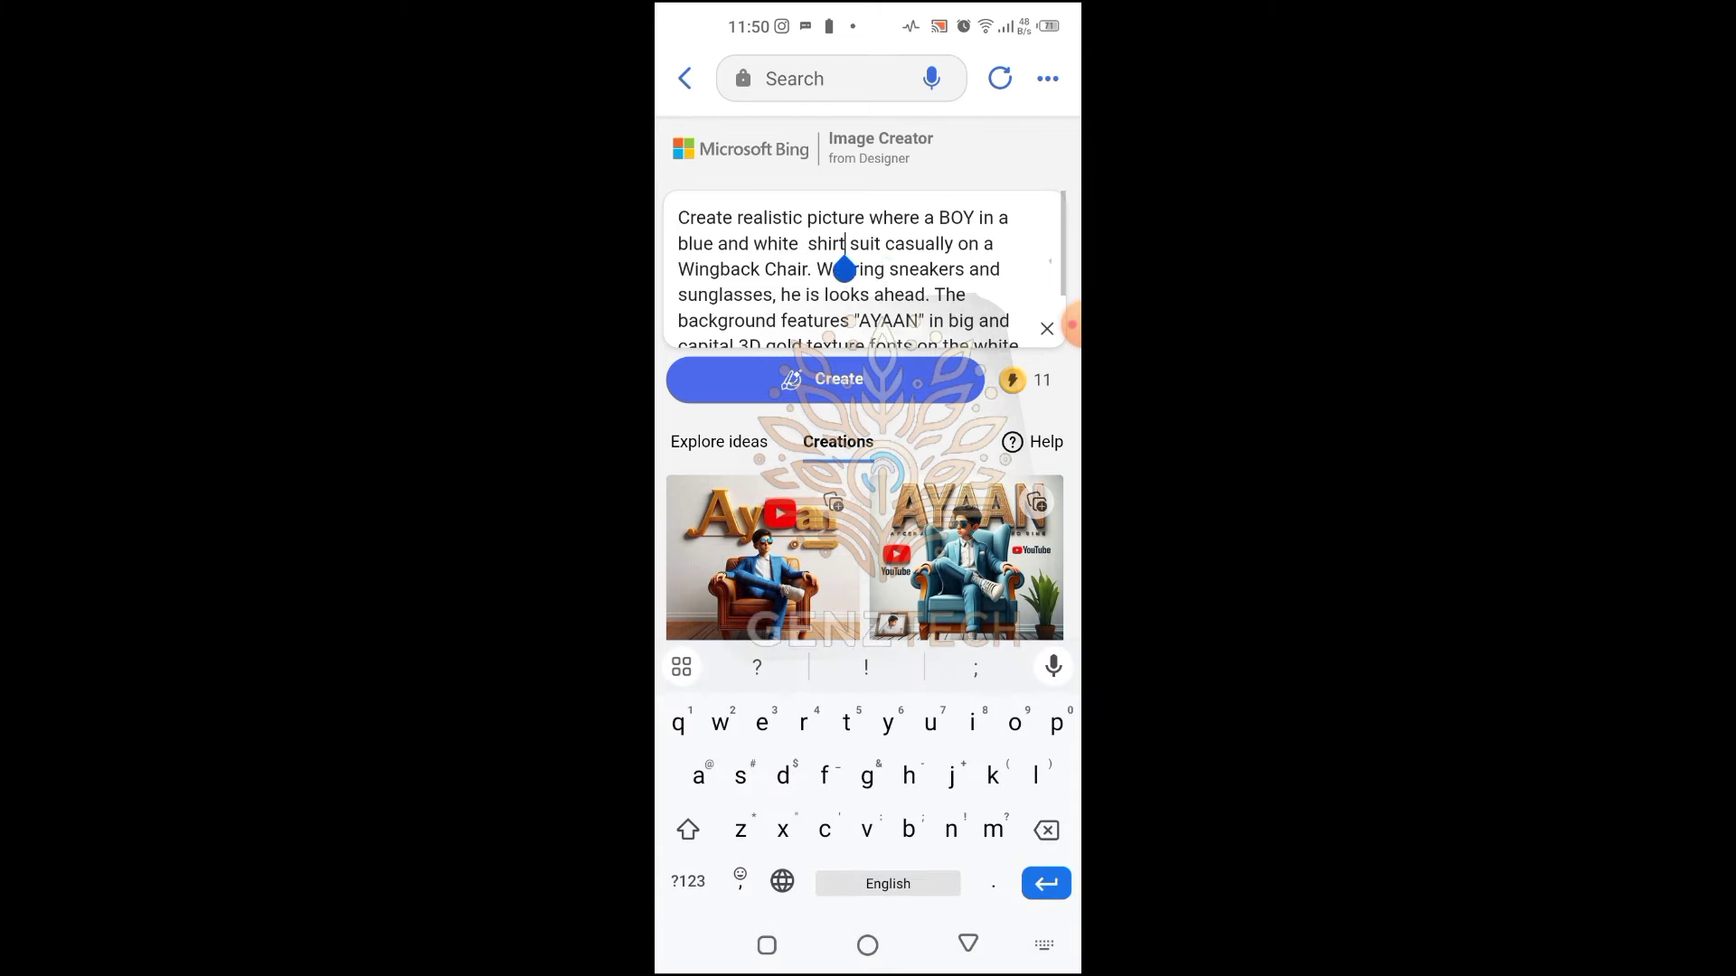
key("BackSpace")
key("BackSpace")
key("BackSpace")
key("BackSpace")
key("BackSpace")
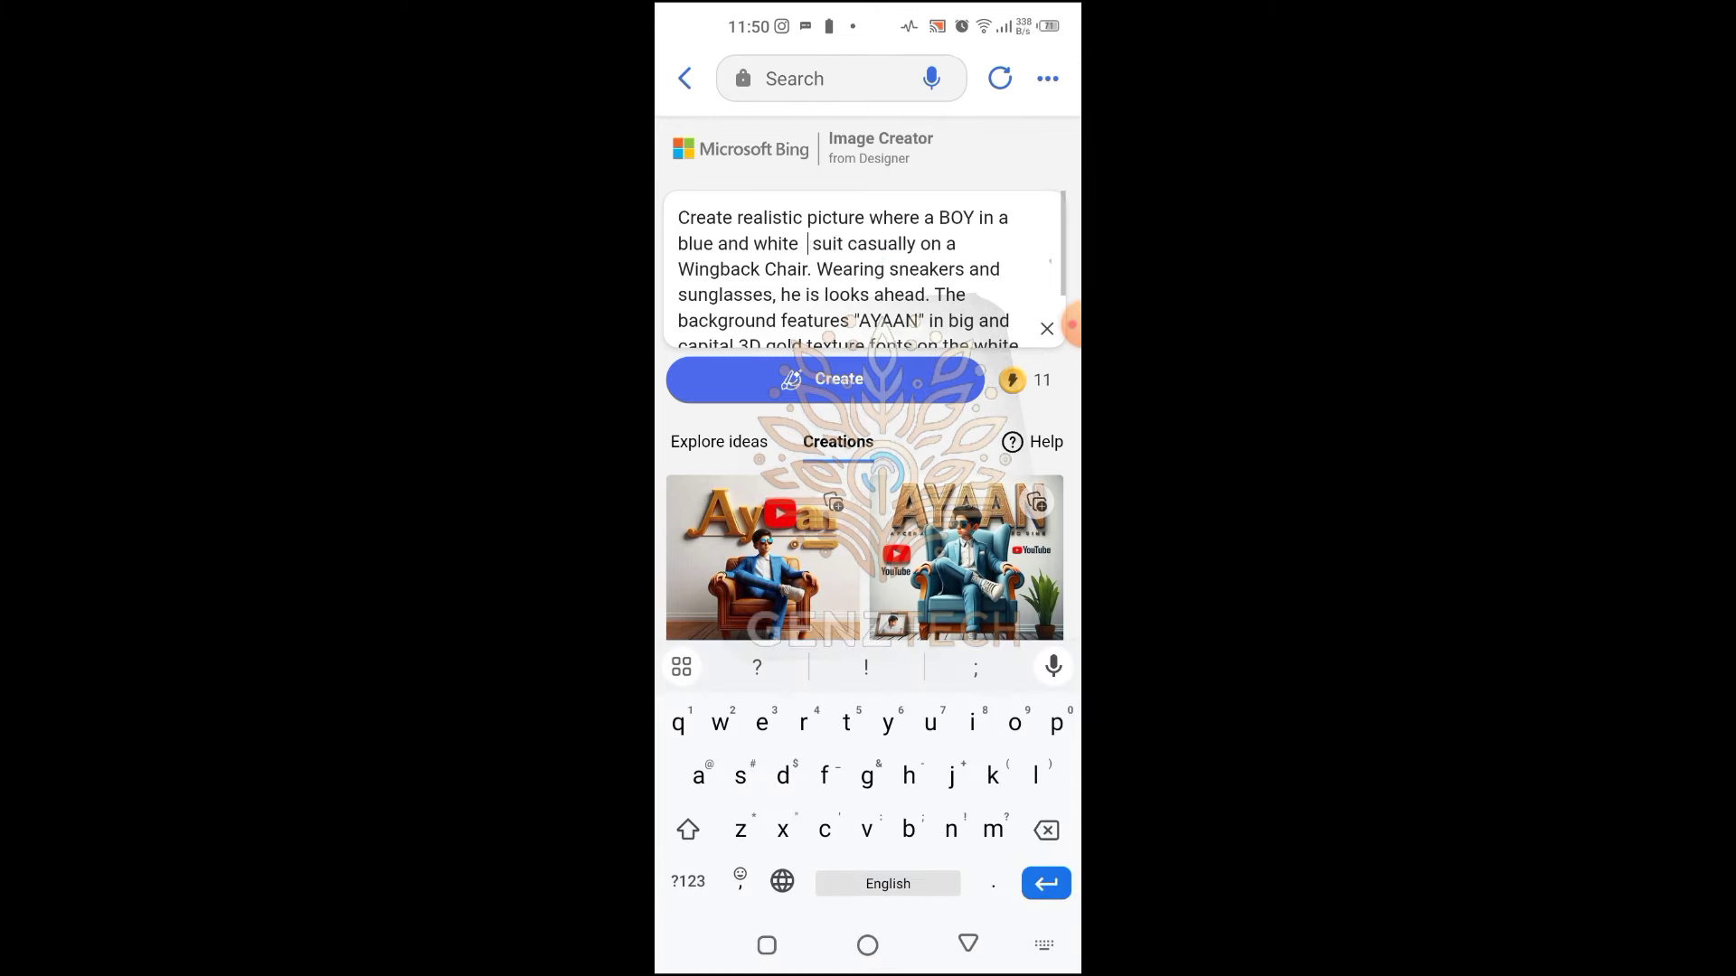
type("shal")
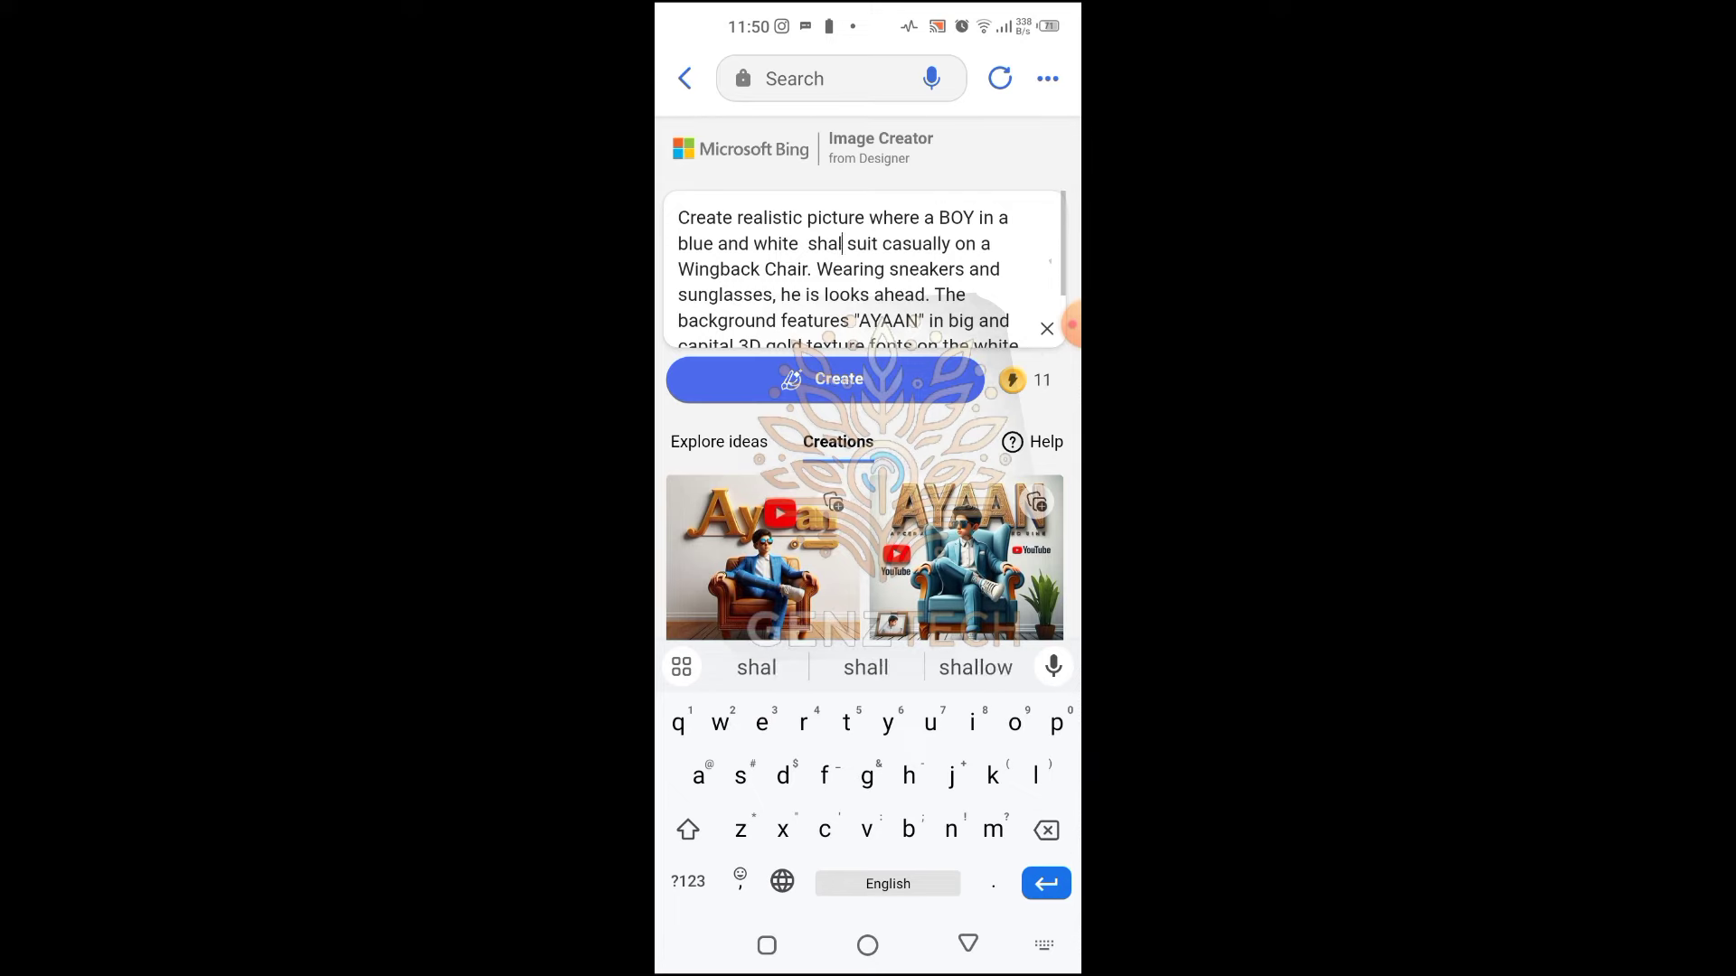
type("war")
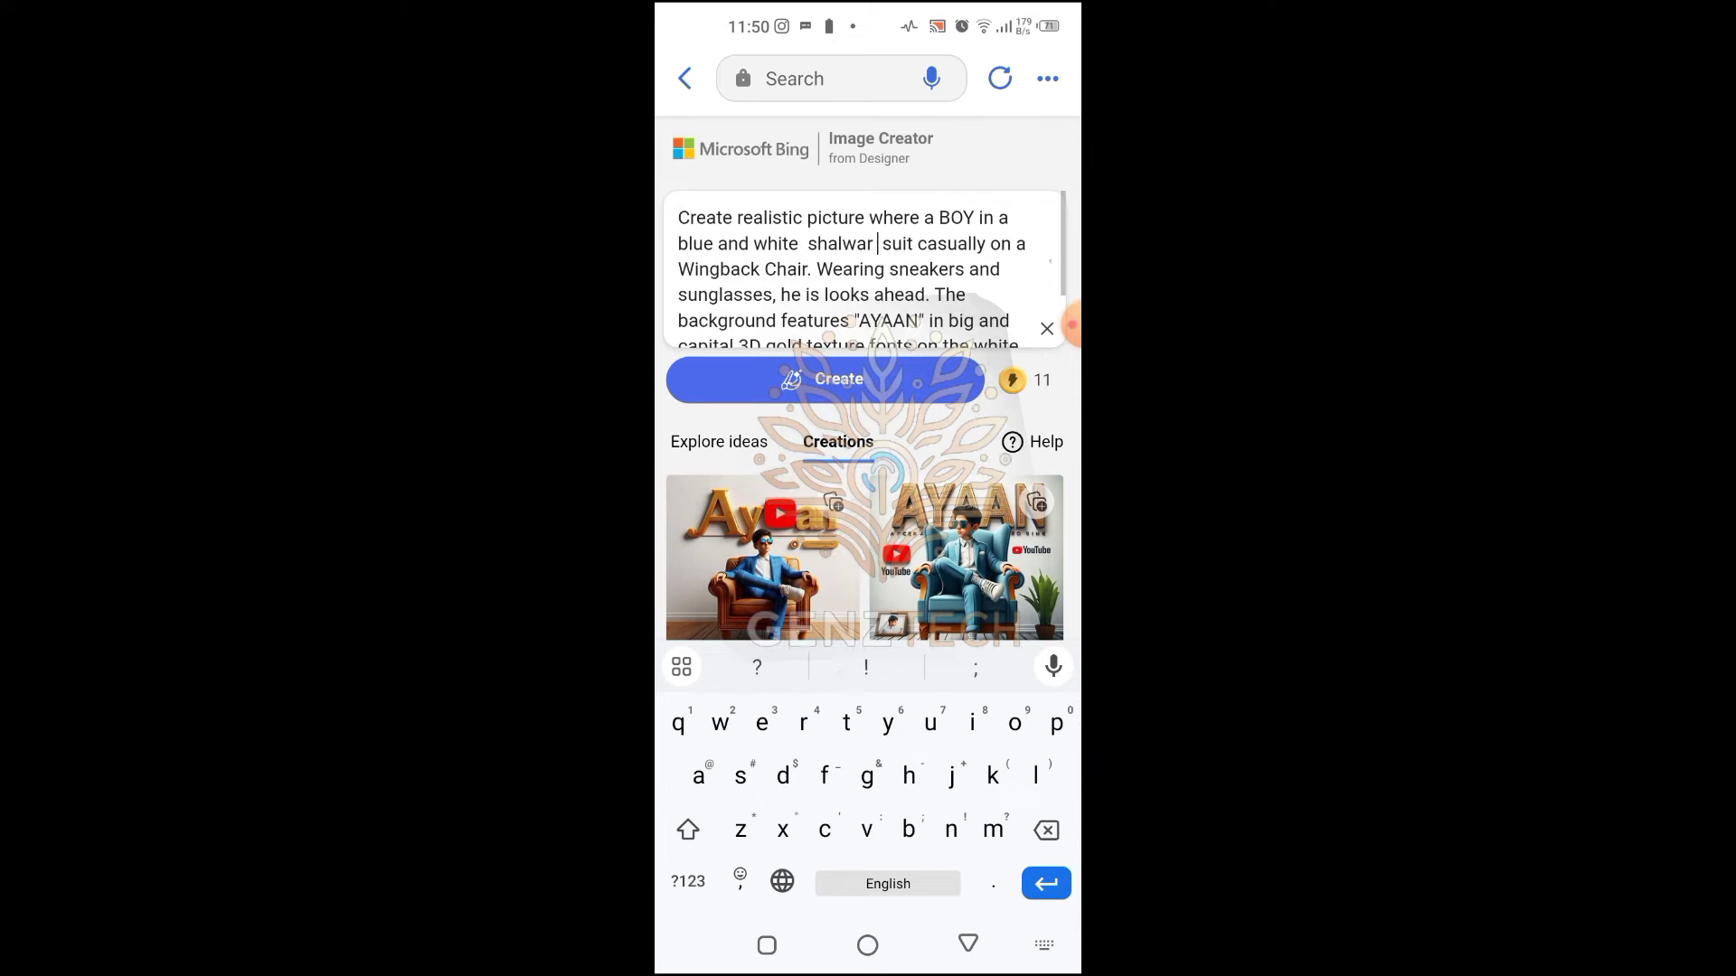
type(" qameez")
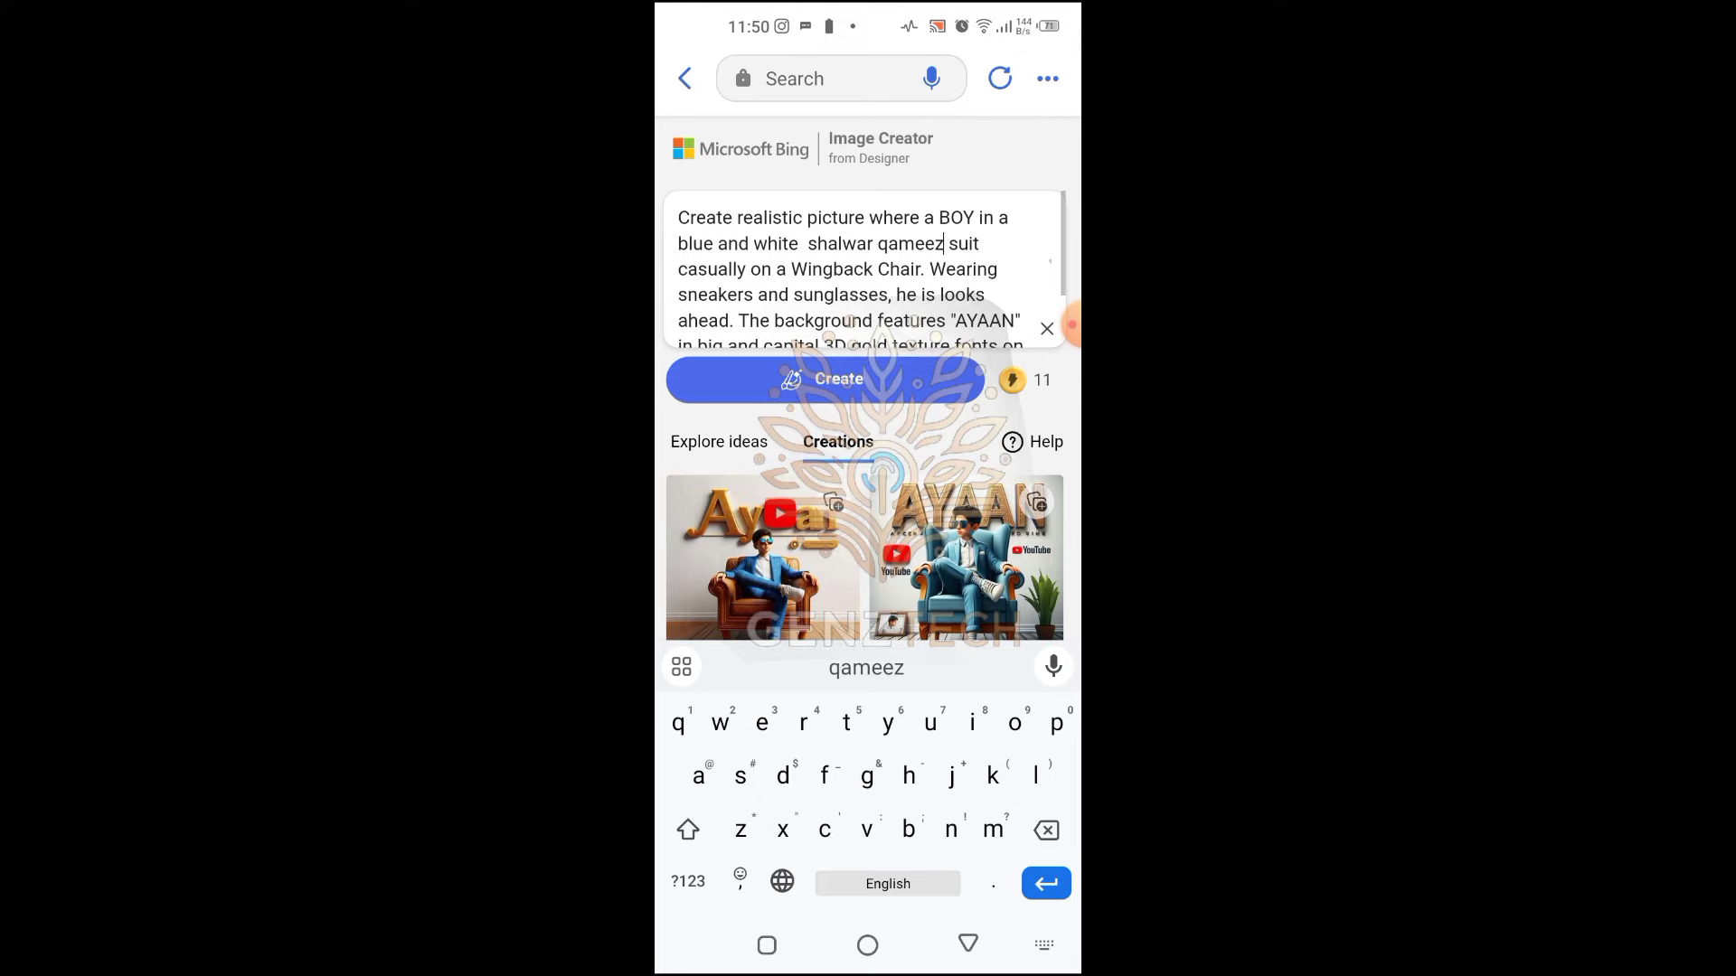
left_click(798, 243)
key("BackSpace")
key("BackSpace")
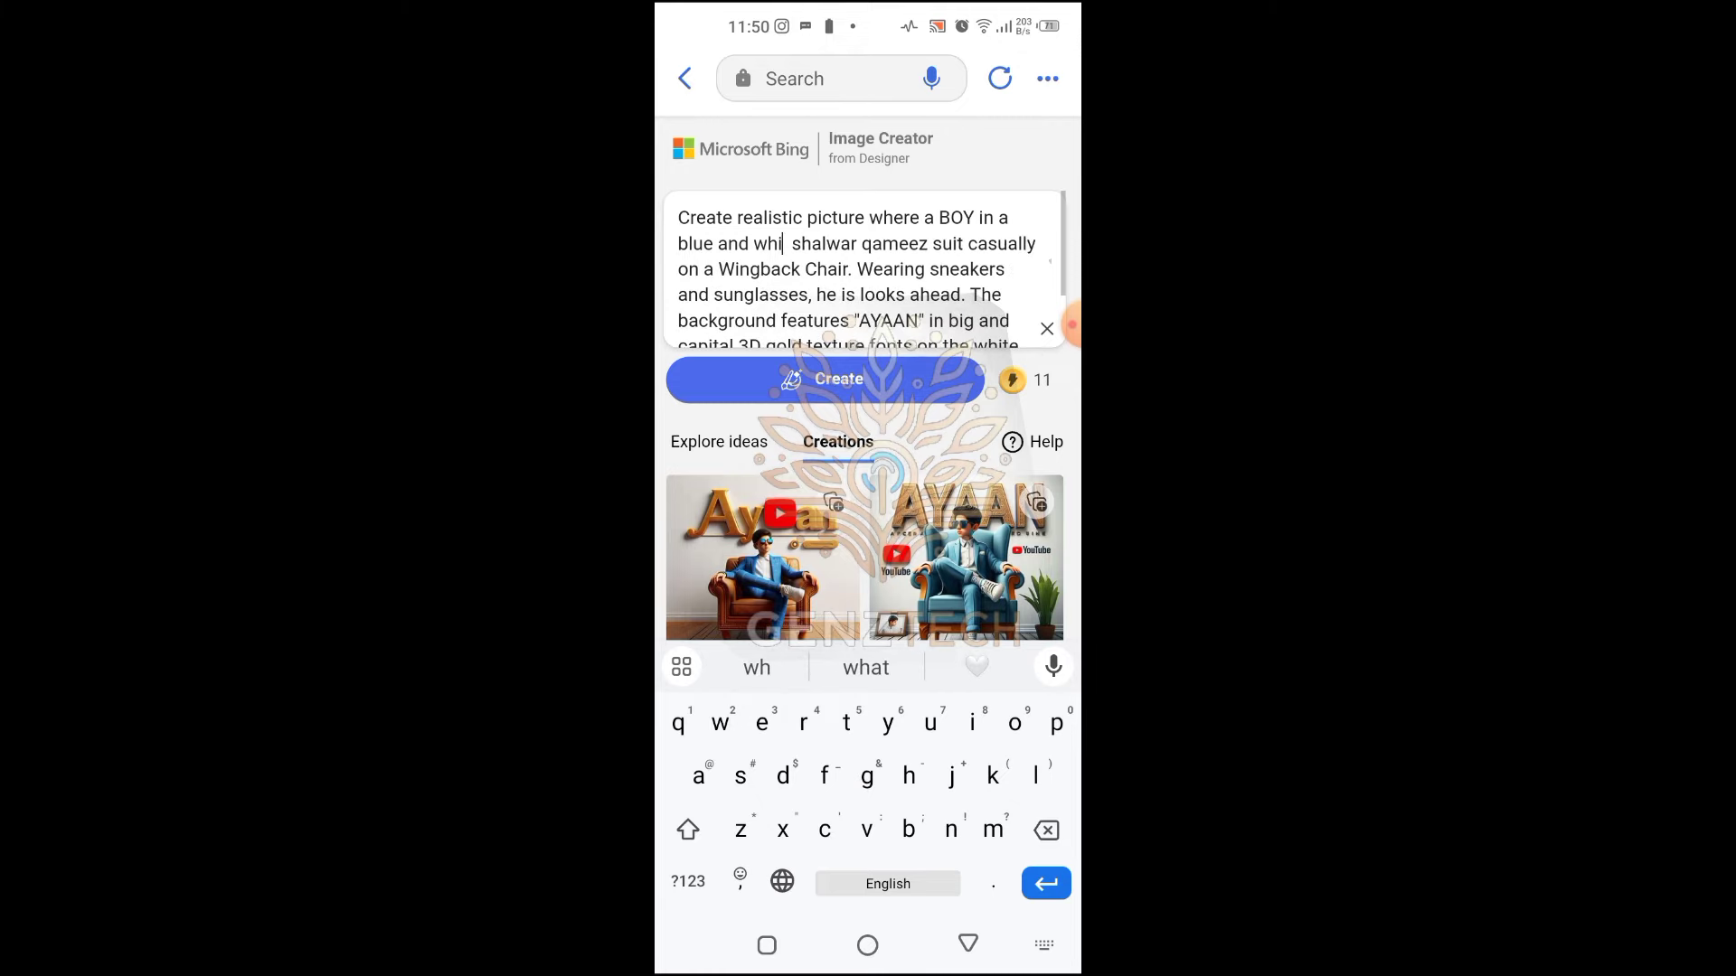
key("BackSpace")
key("BackSpace")
key("BackSpace")
key("BackSpace")
key("BackSpace")
key("BackSpace")
key("BackSpace")
key("BackSpace")
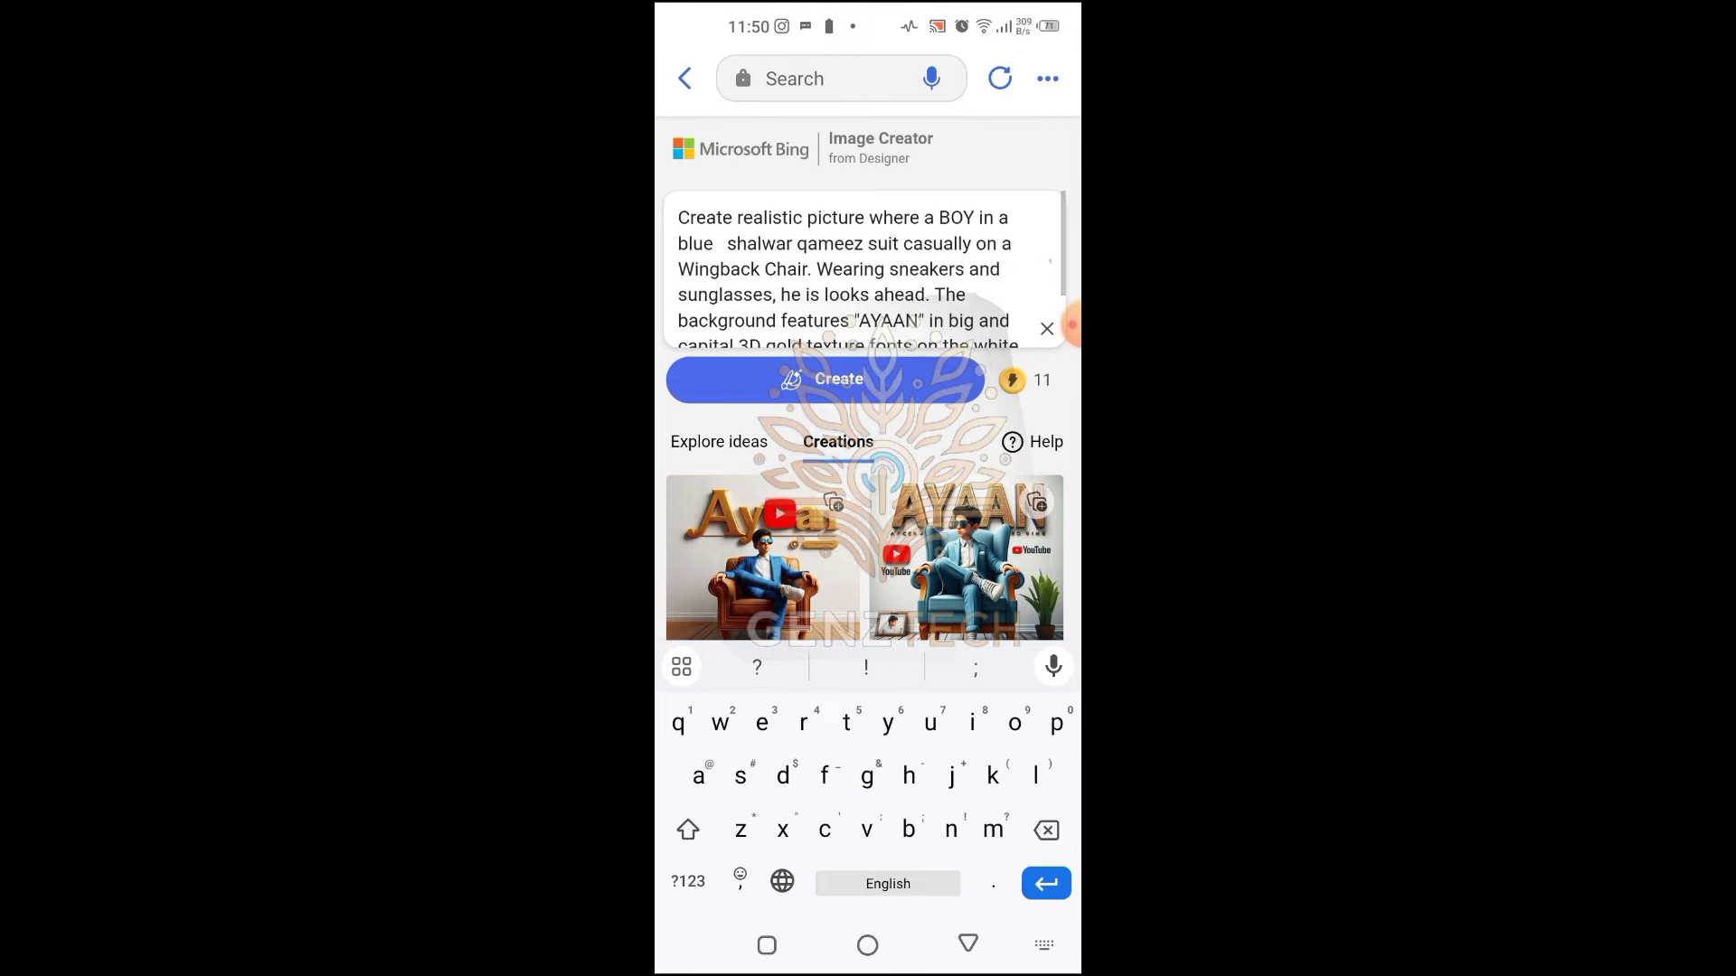
key("BackSpace")
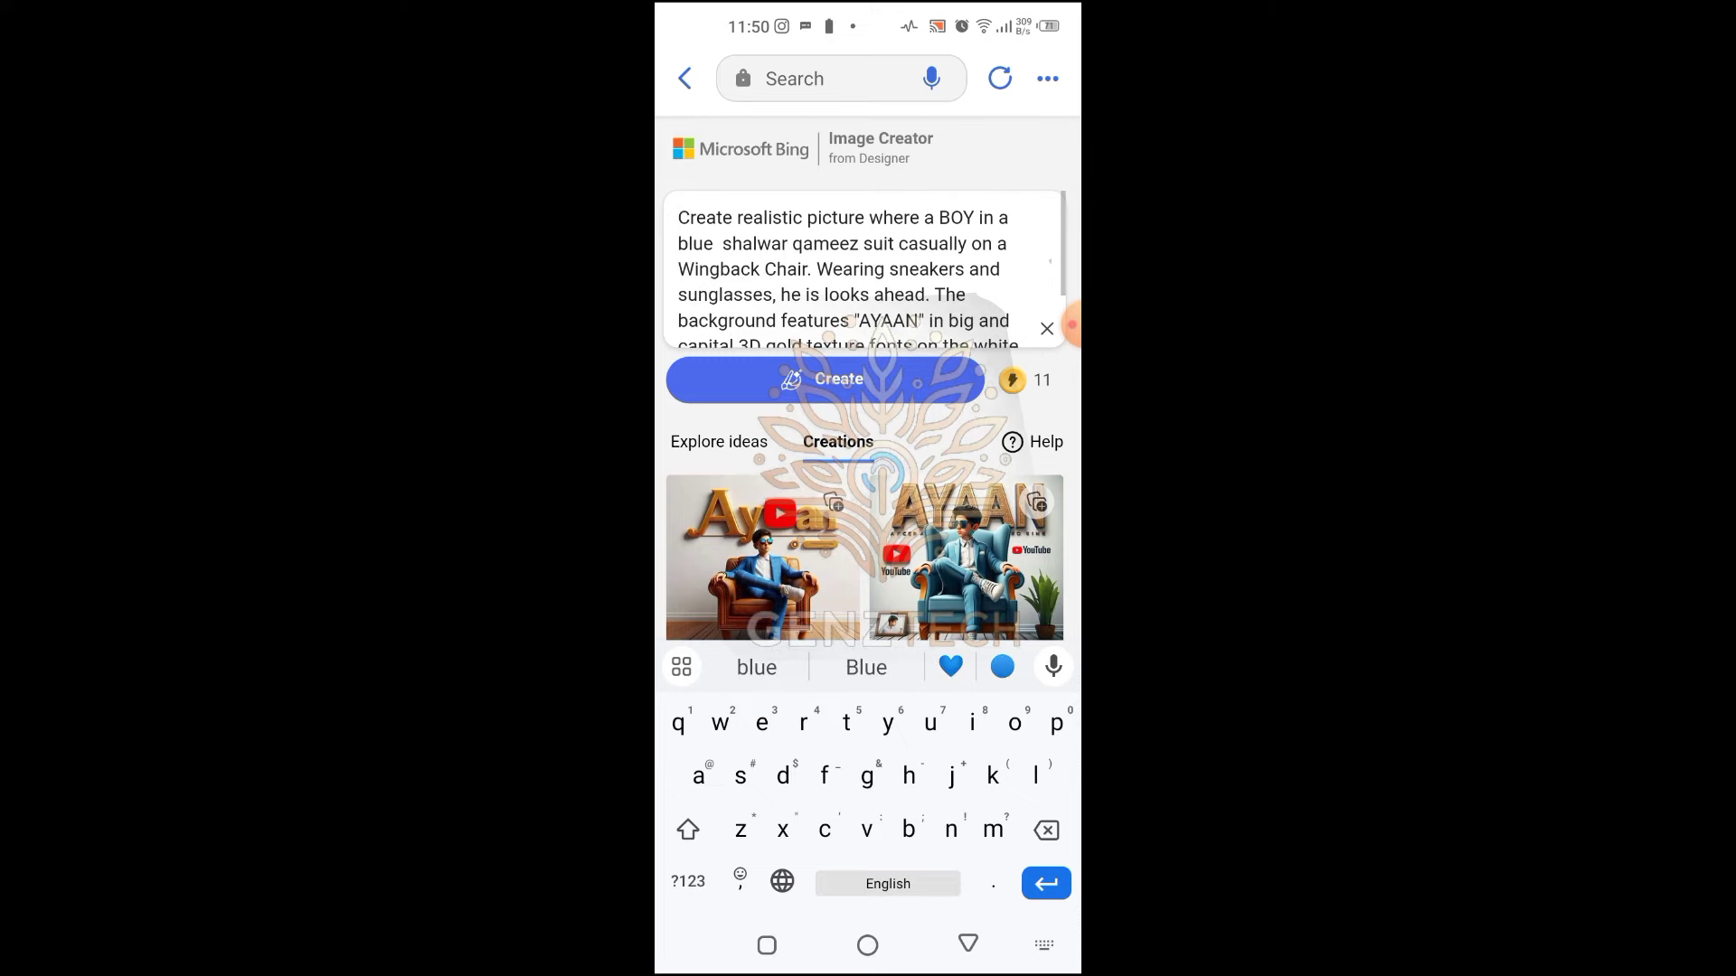
- Replace 'YouTube' with 'WhatsApp' in the prompt and generate the new images
scroll(863, 271, "down", 2)
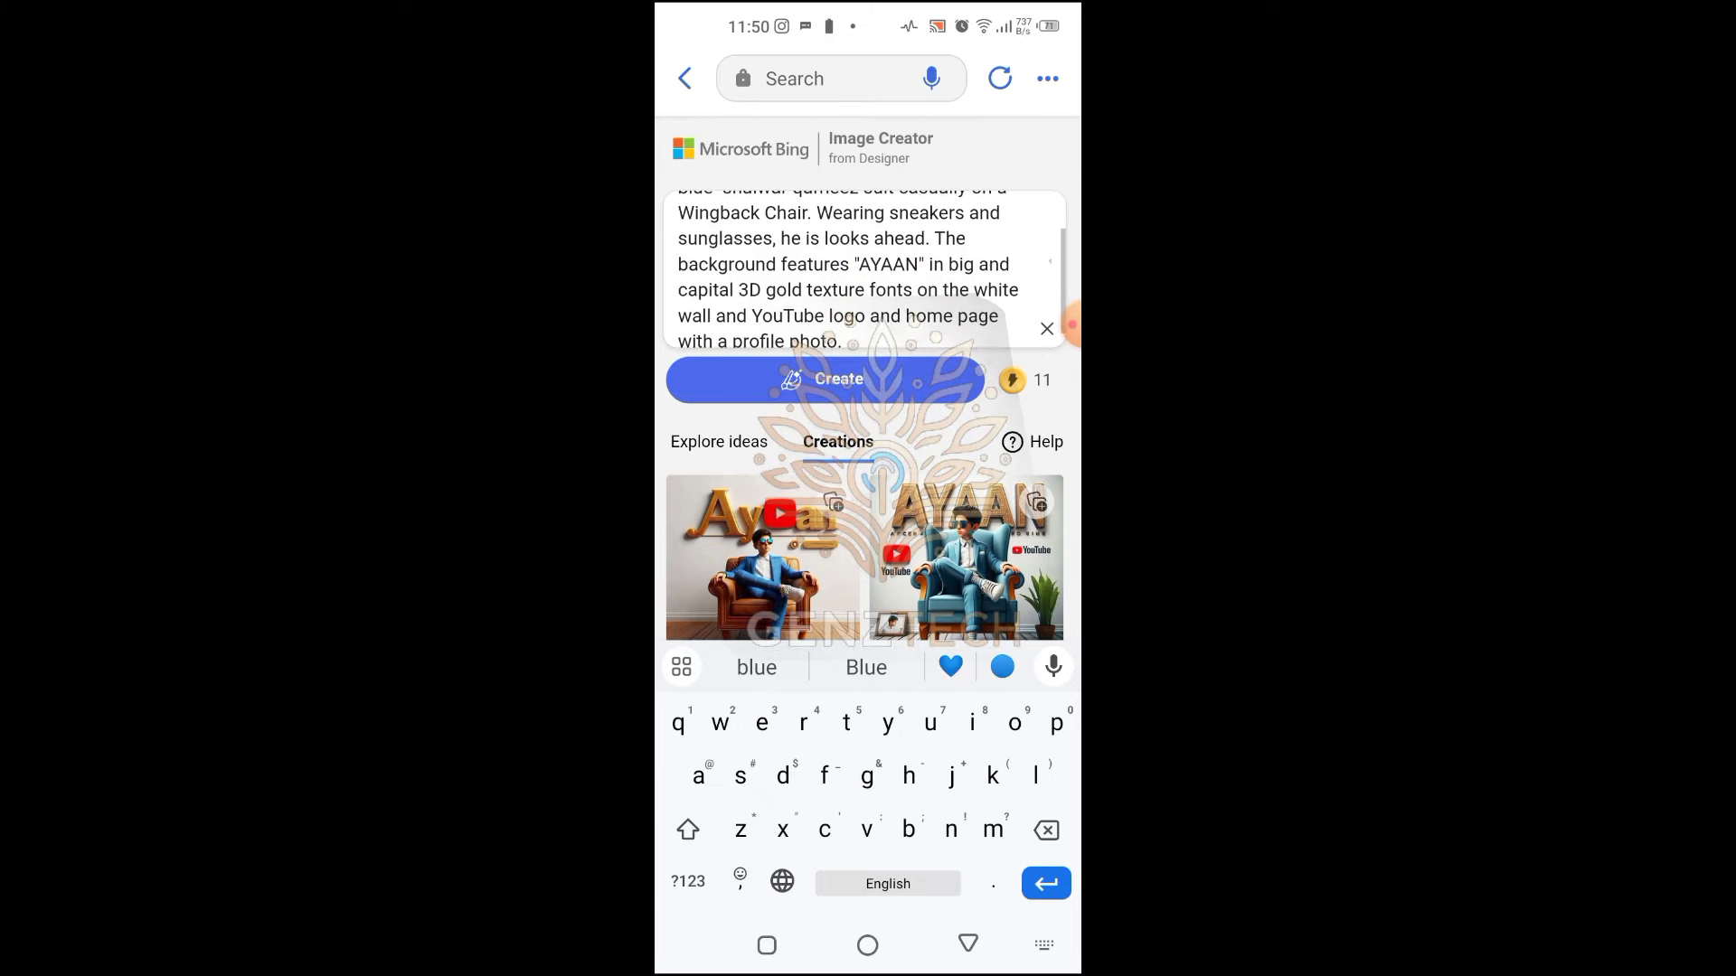
scroll(863, 271, "down", 1)
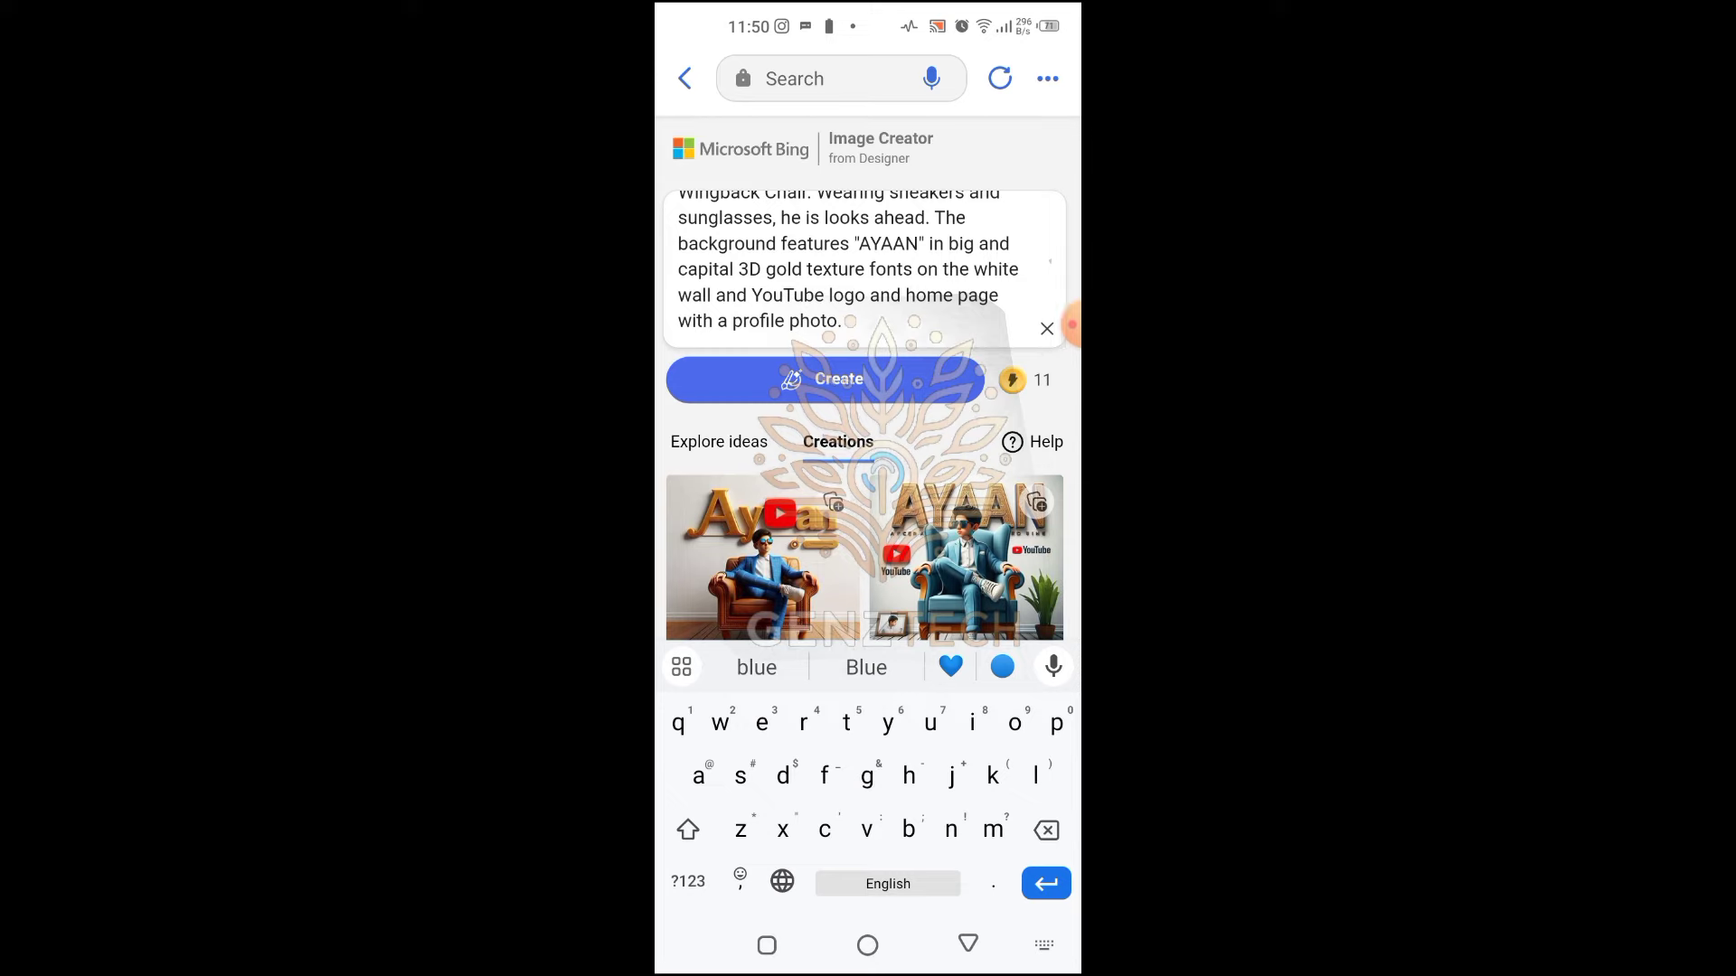
left_click(821, 297)
key("BackSpace")
key("BackSpace")
key("BackSpace")
key("BackSpace")
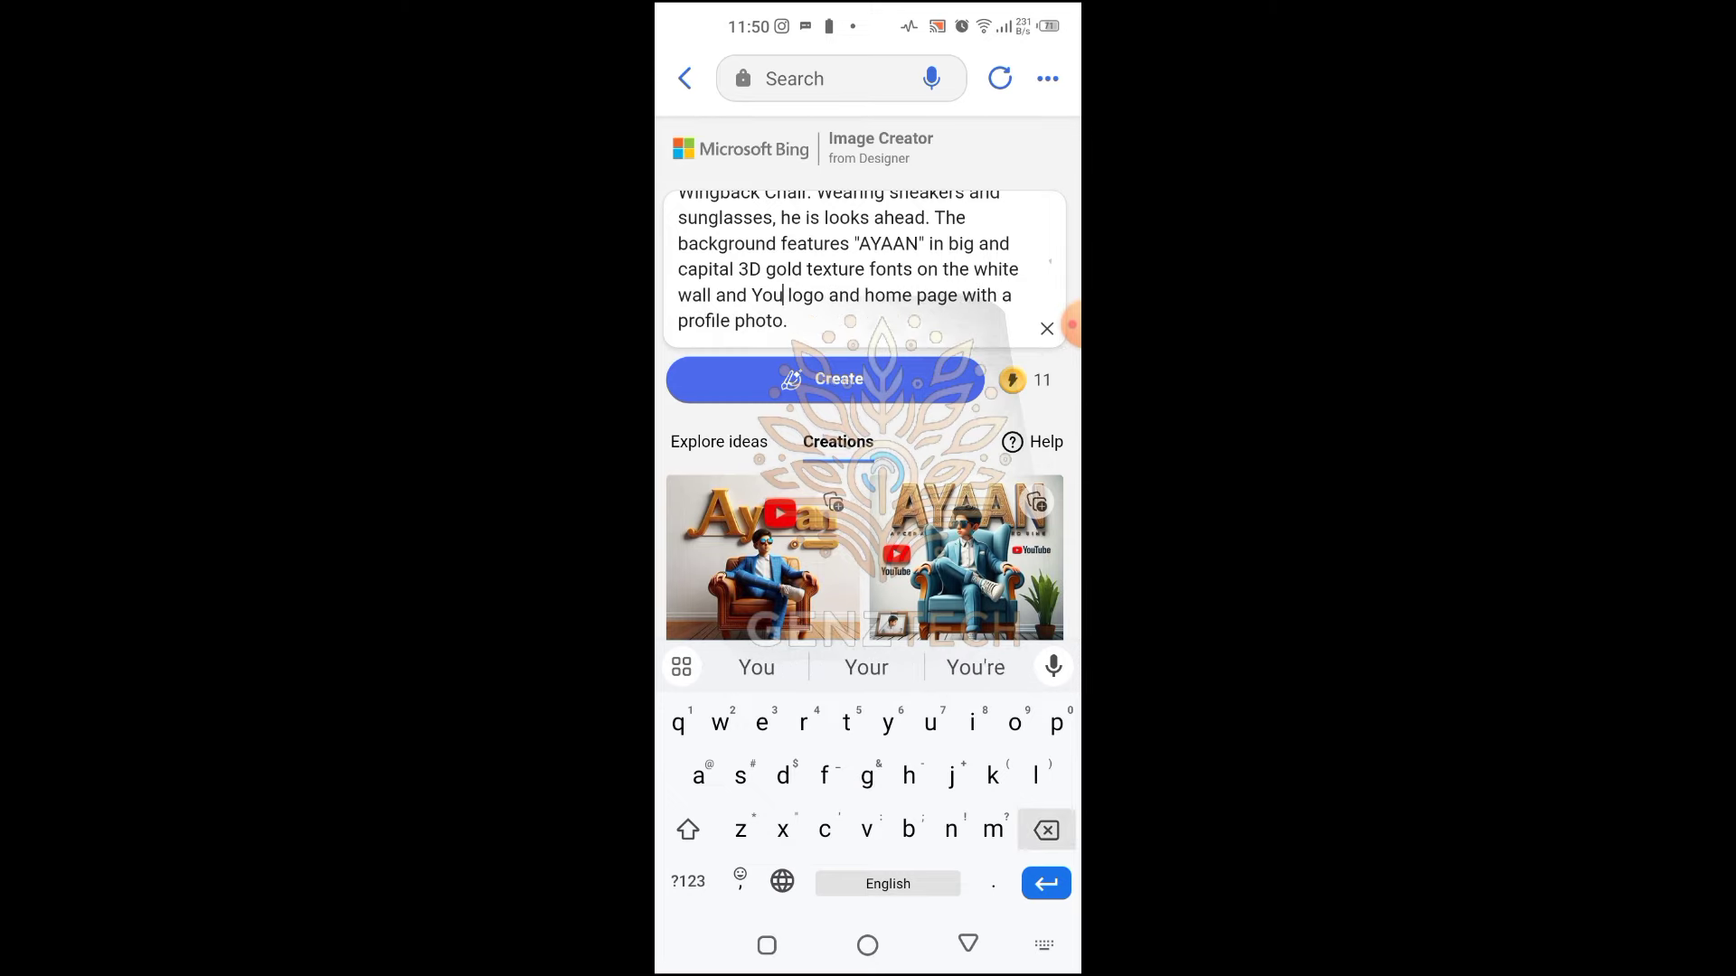
key("BackSpace")
key("BackSpace")
key("BackSpace")
type("wh")
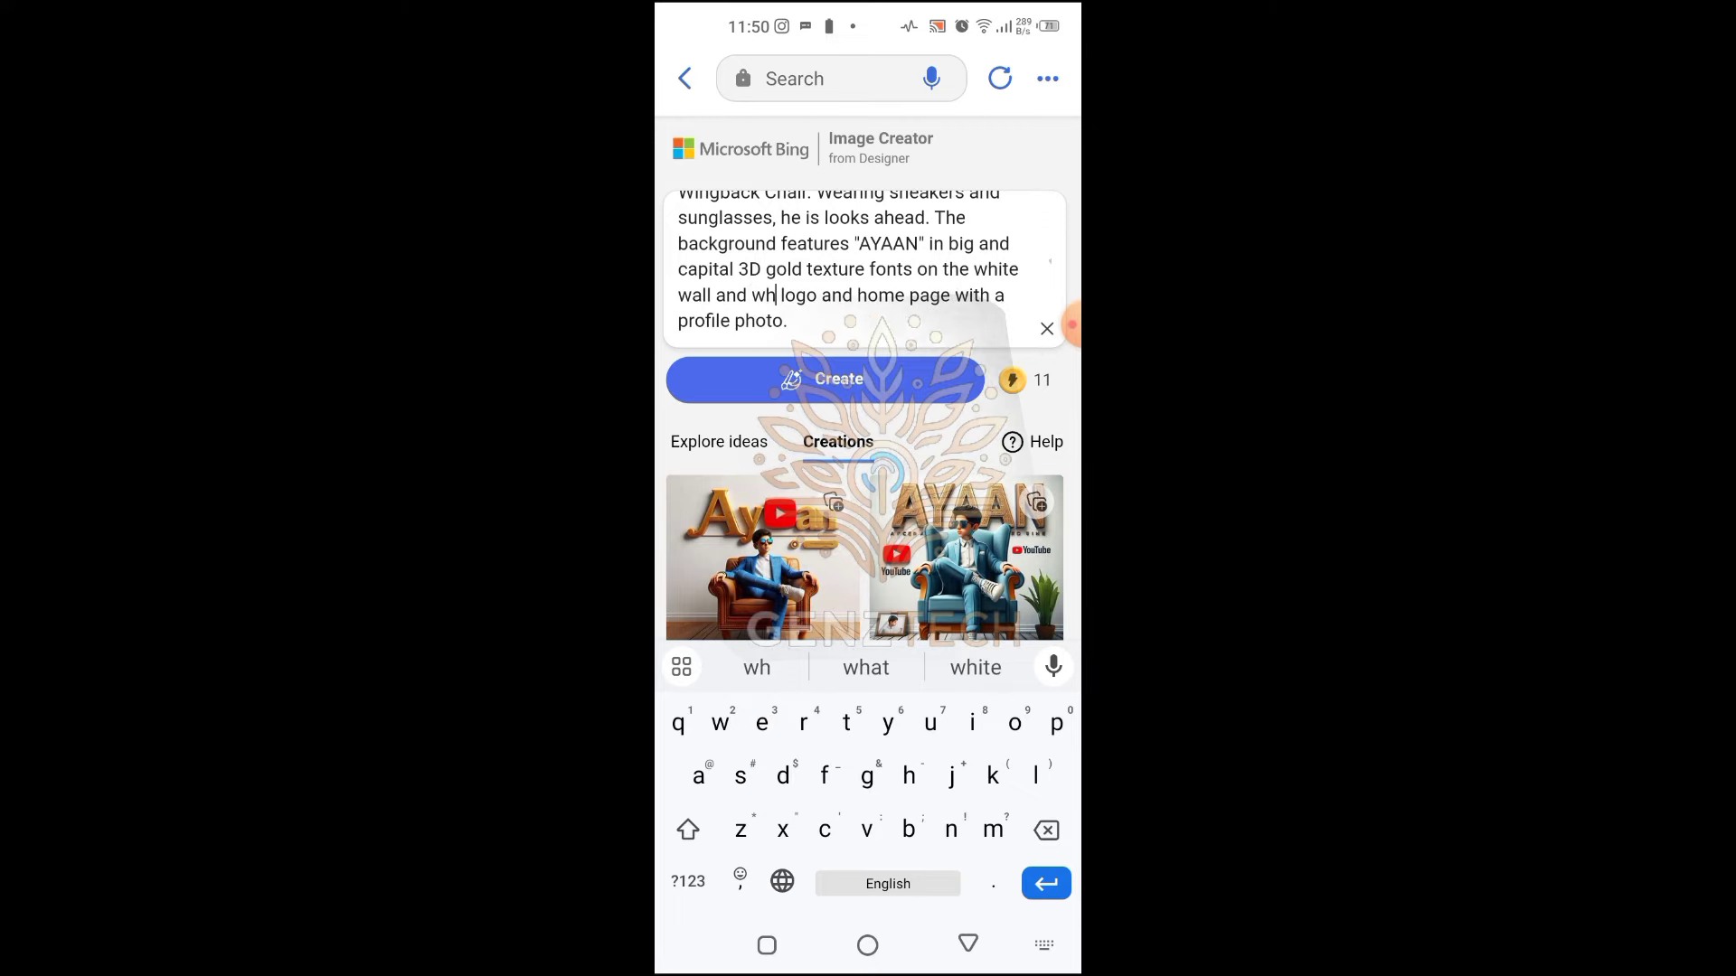
type("atsap")
left_click(975, 667)
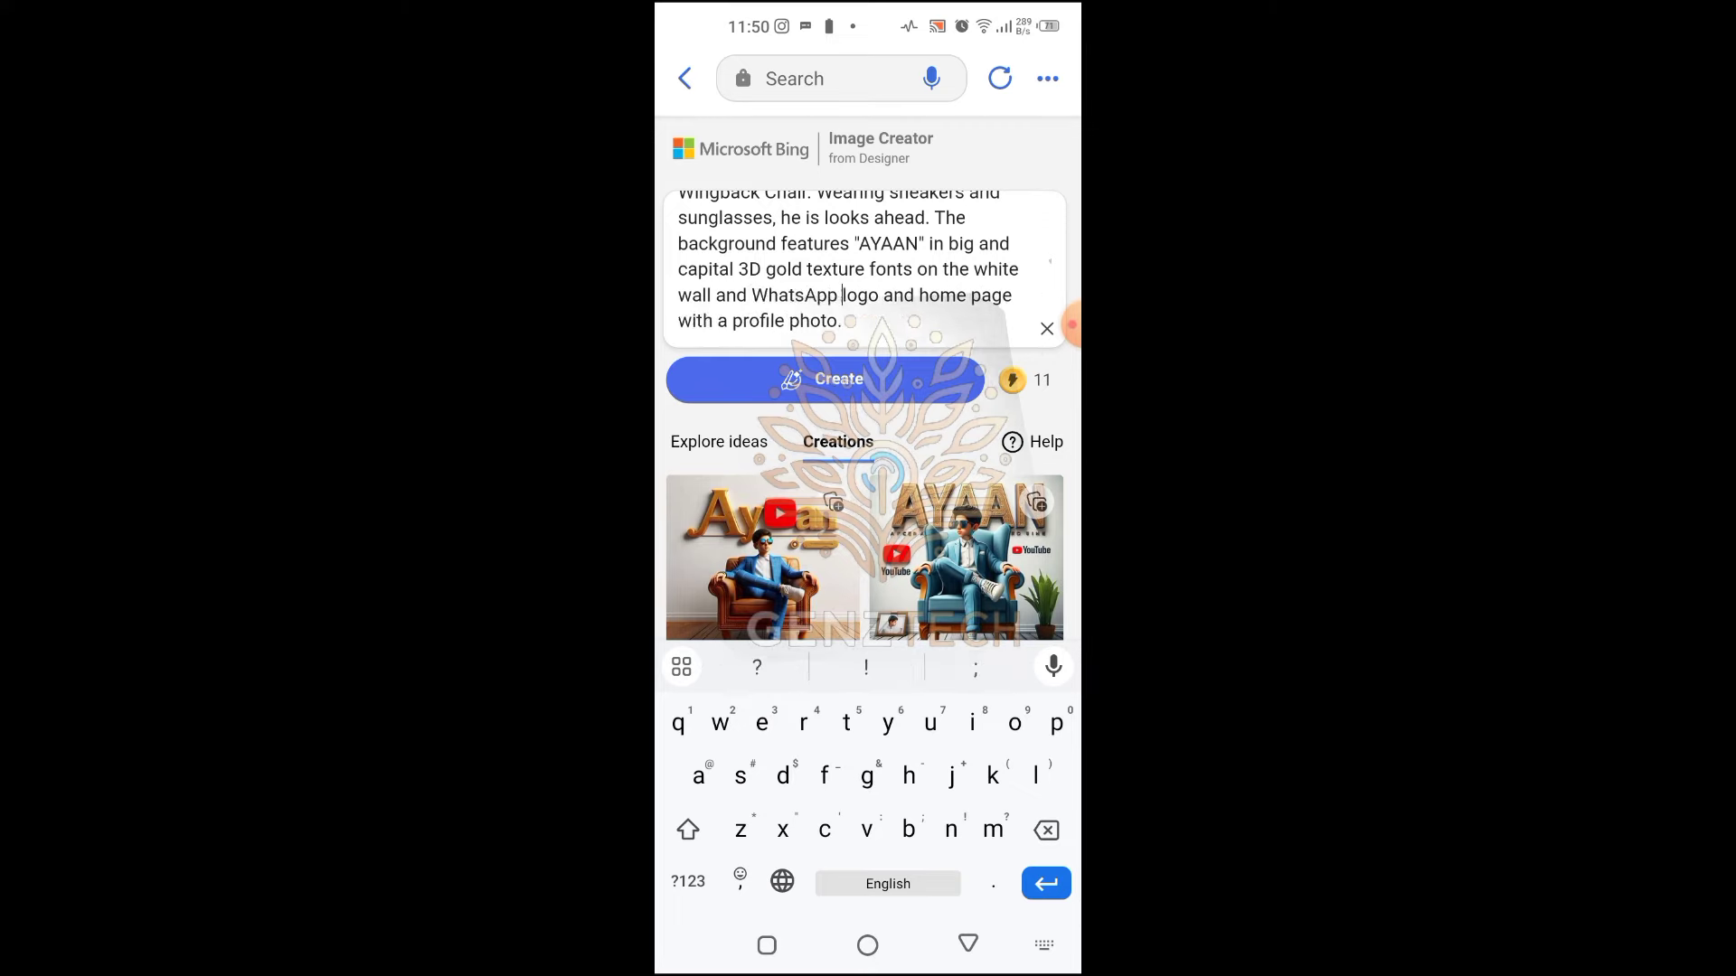
left_click(825, 379)
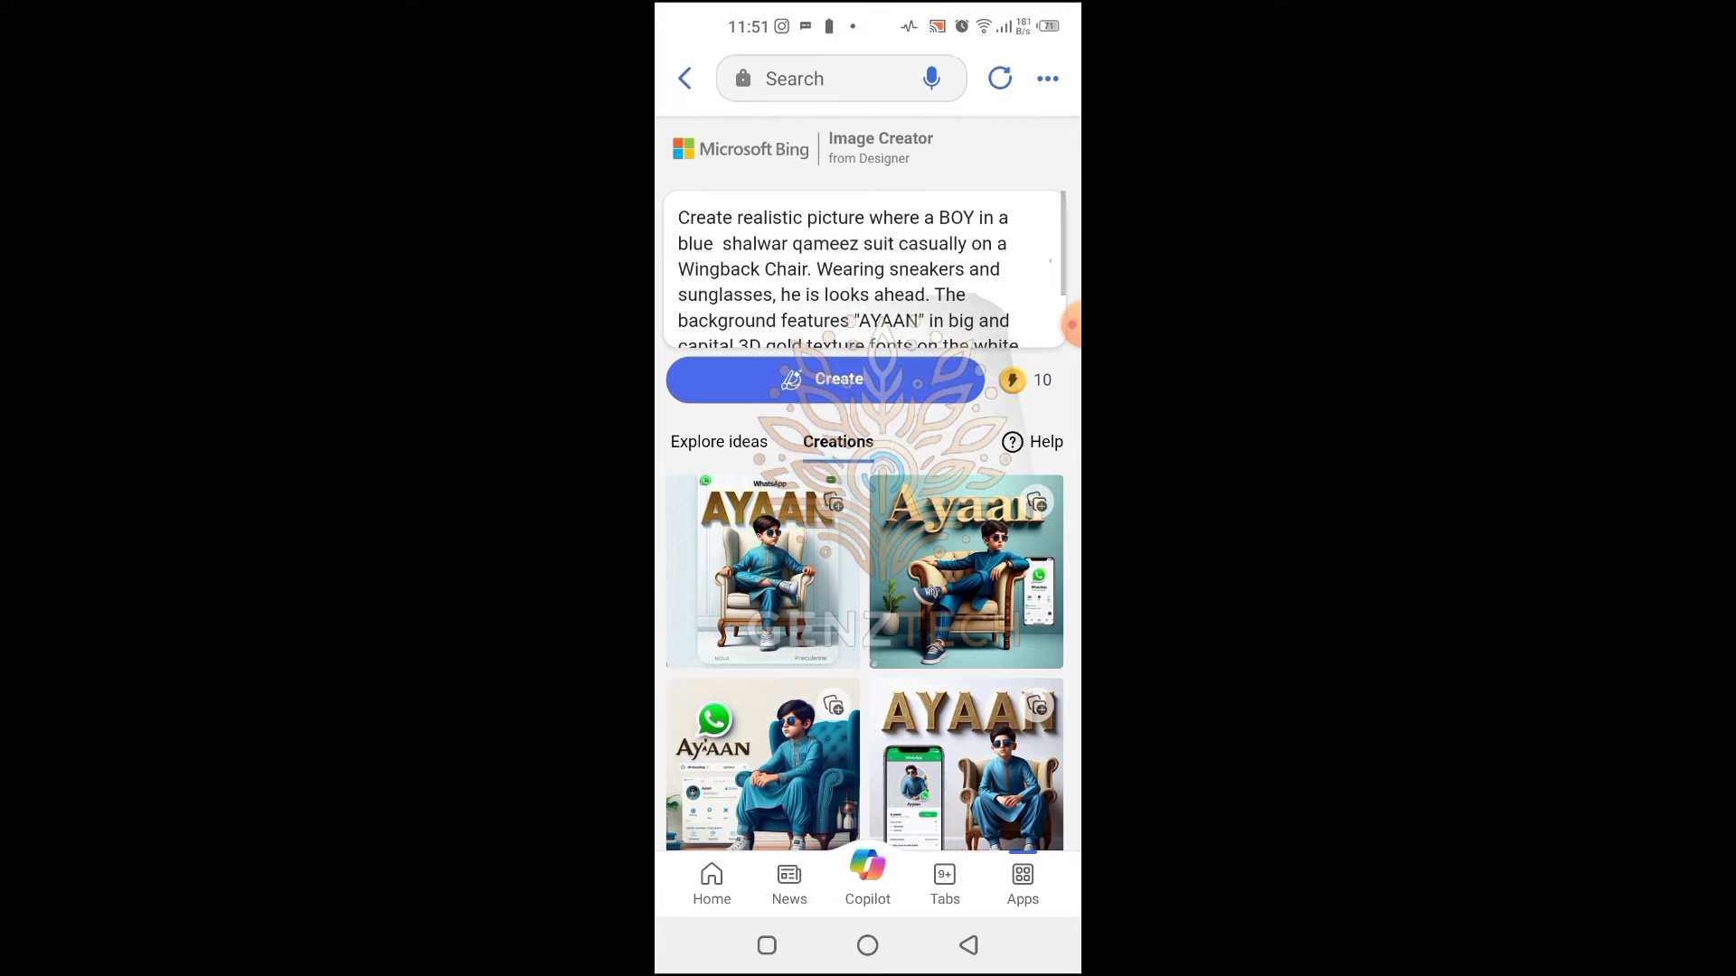
- Download all four WhatsApp-themed AYAAN images one by one, then close the image viewer
scroll(866, 542, "down", 2)
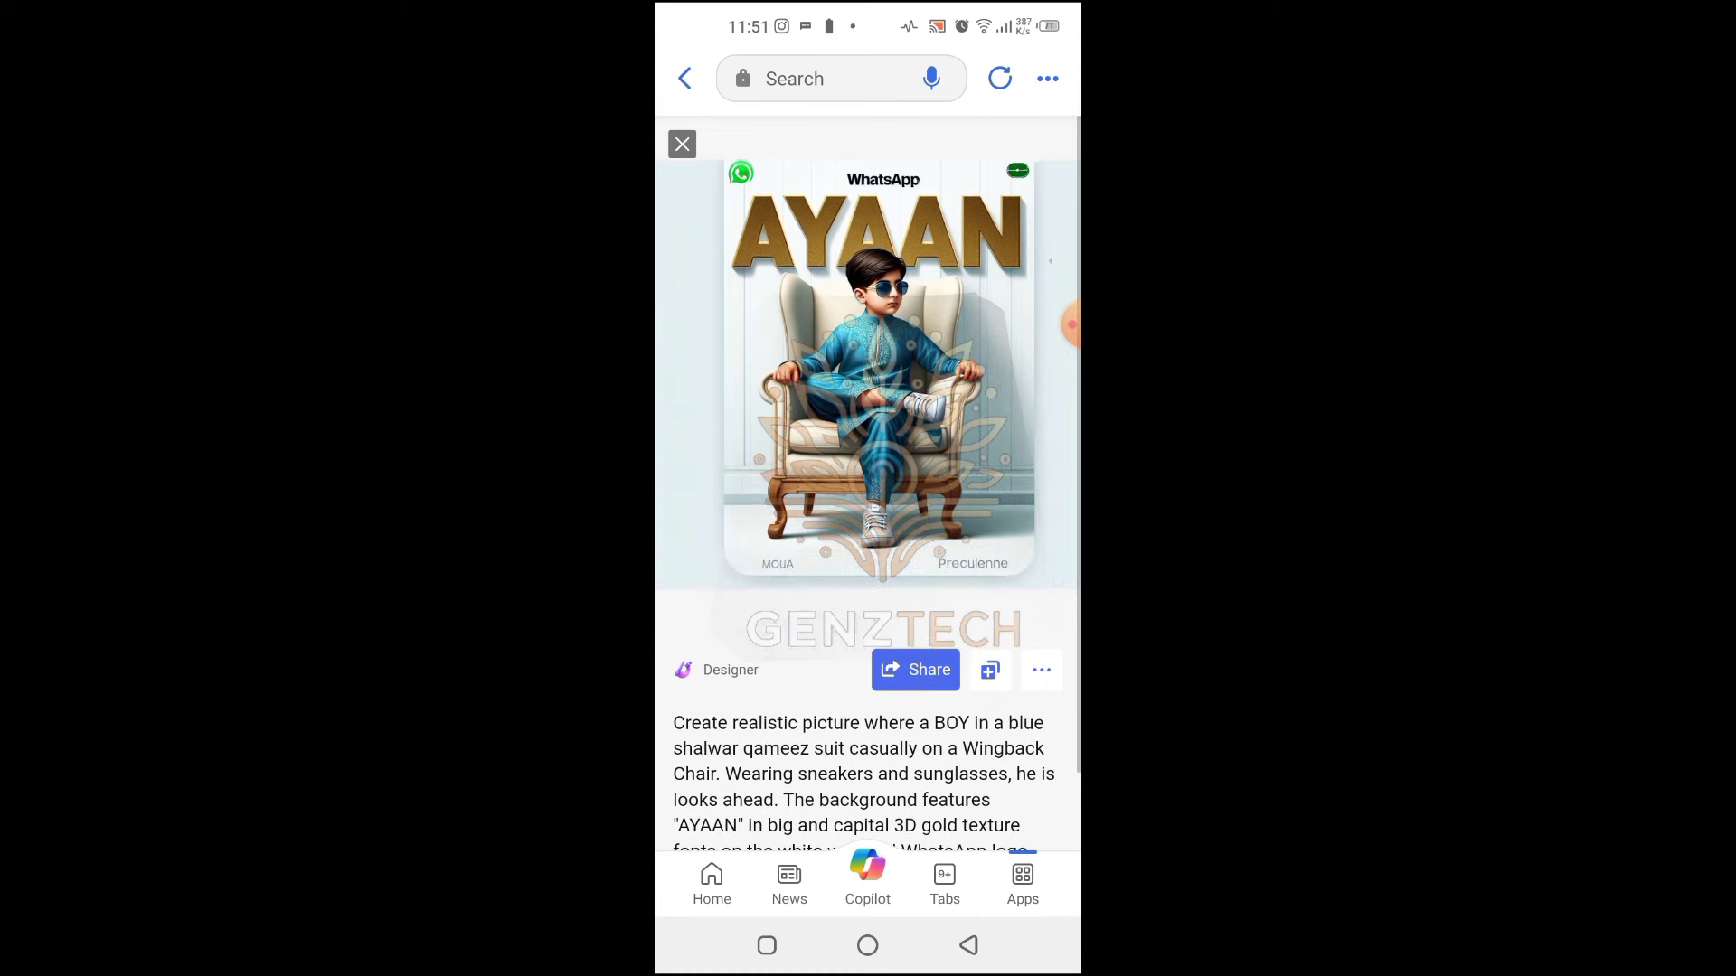
left_click(1042, 670)
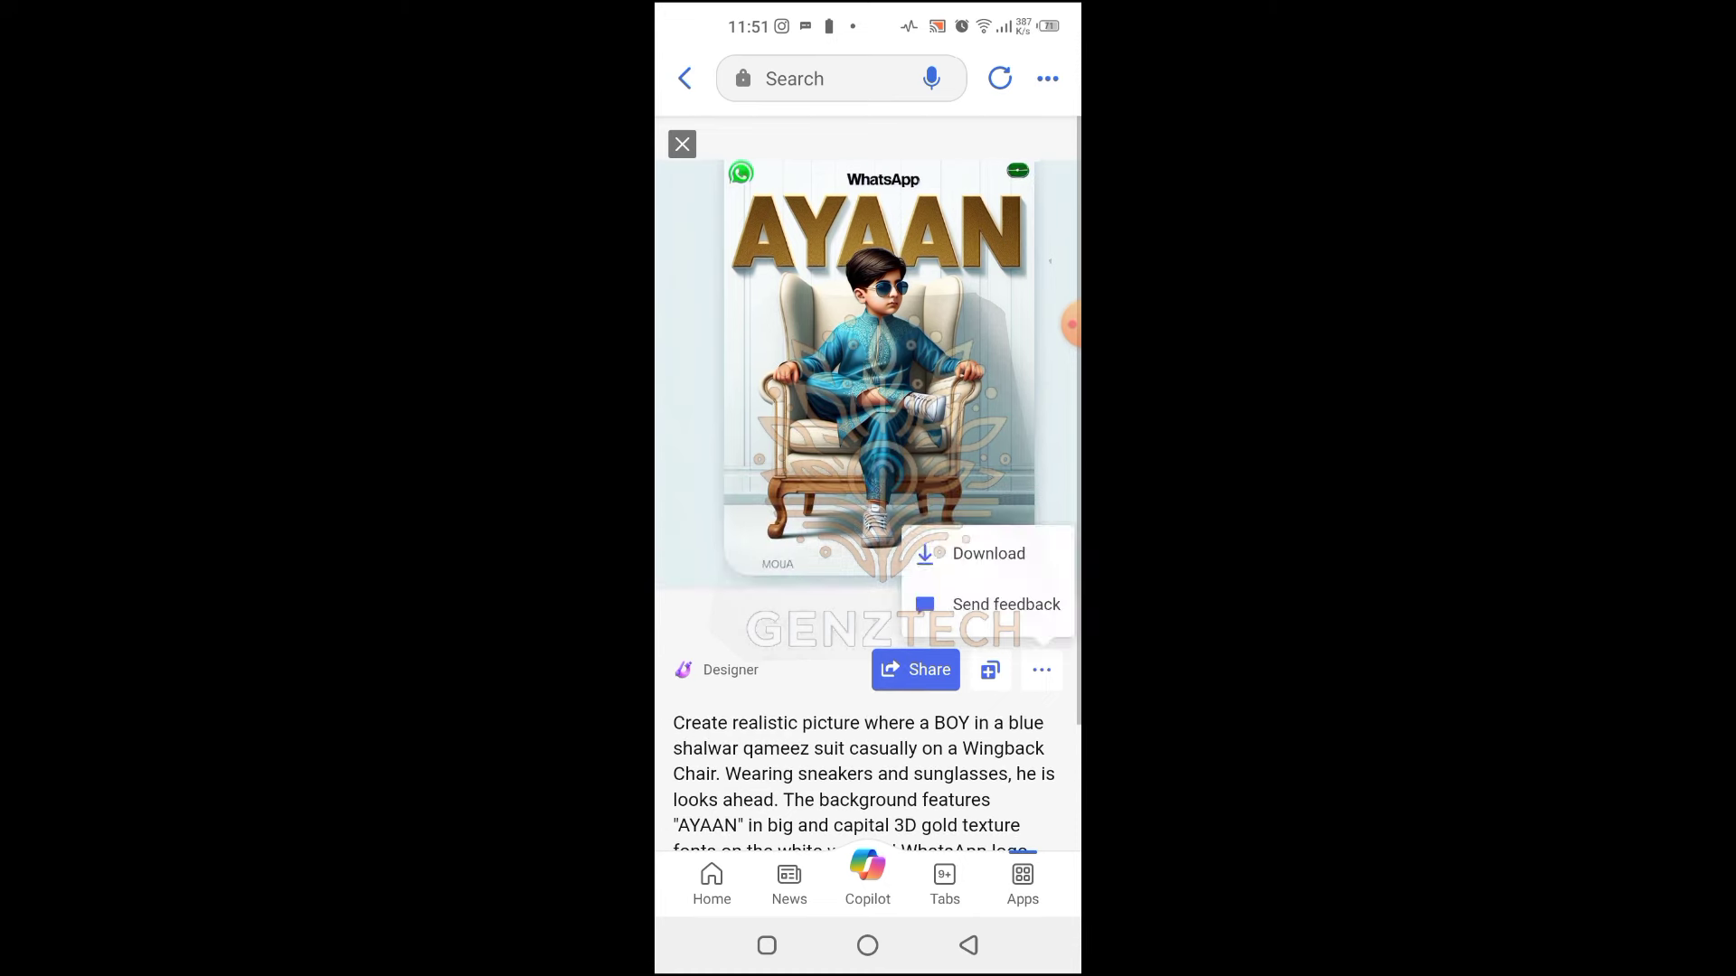
left_click(976, 550)
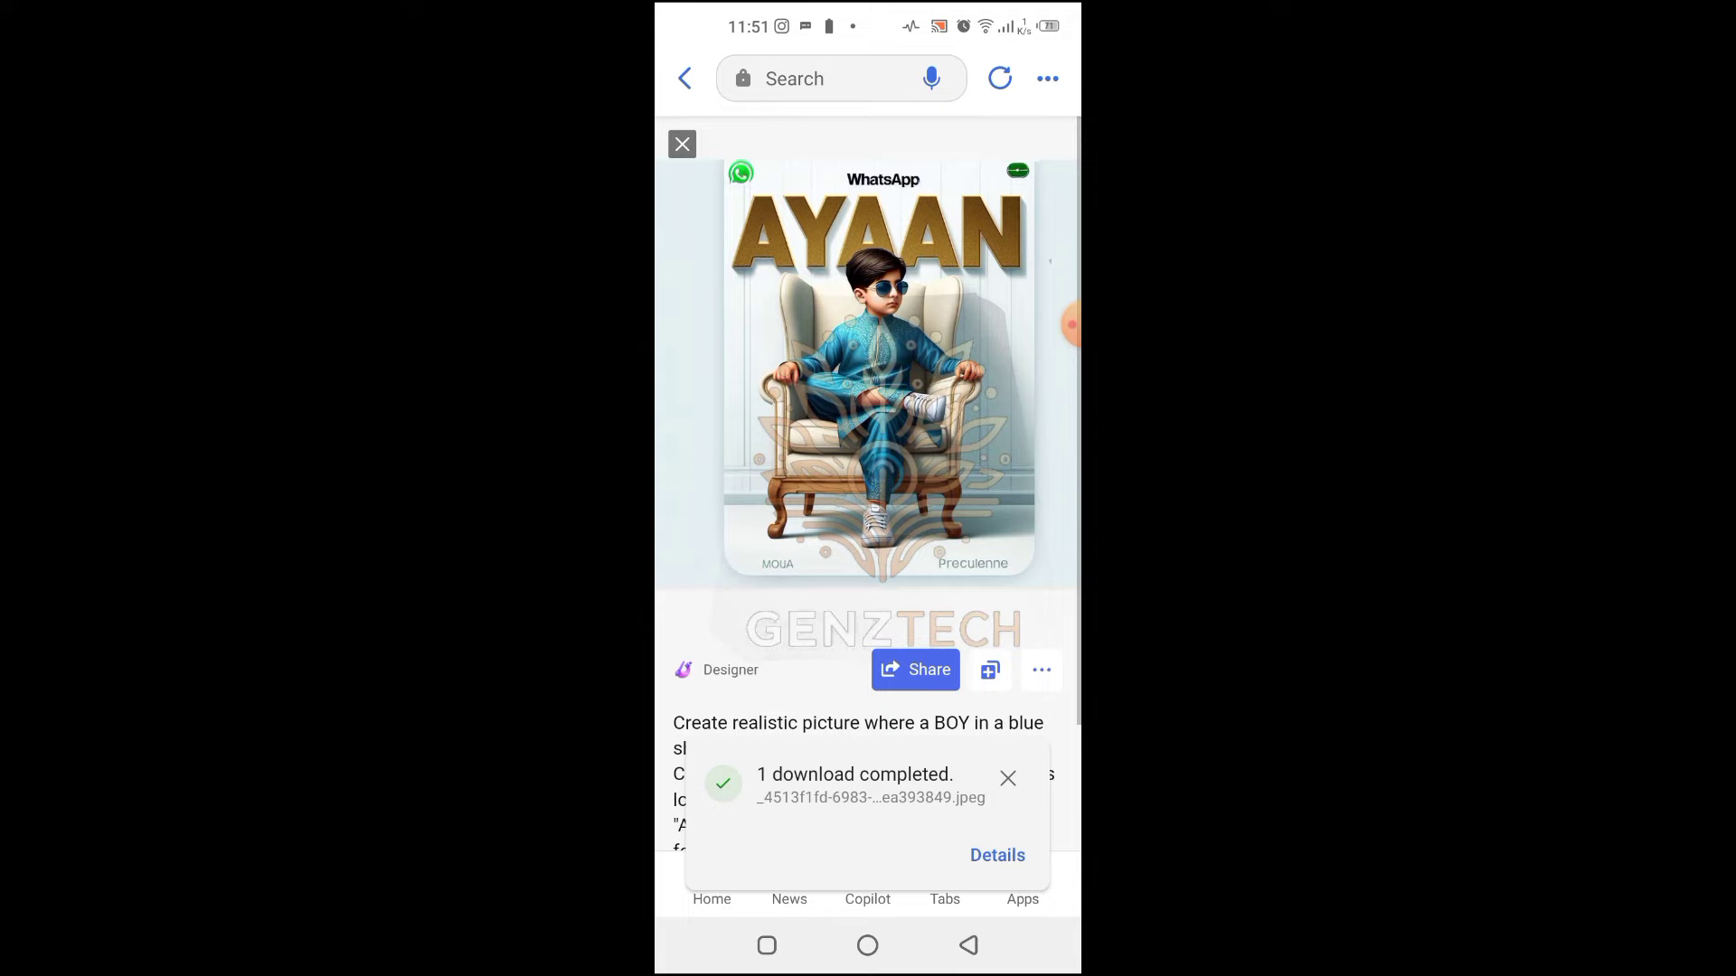
left_click_drag(995, 362, 723, 361)
left_click(1041, 670)
left_click(940, 552)
left_click(1041, 670)
left_click(981, 550)
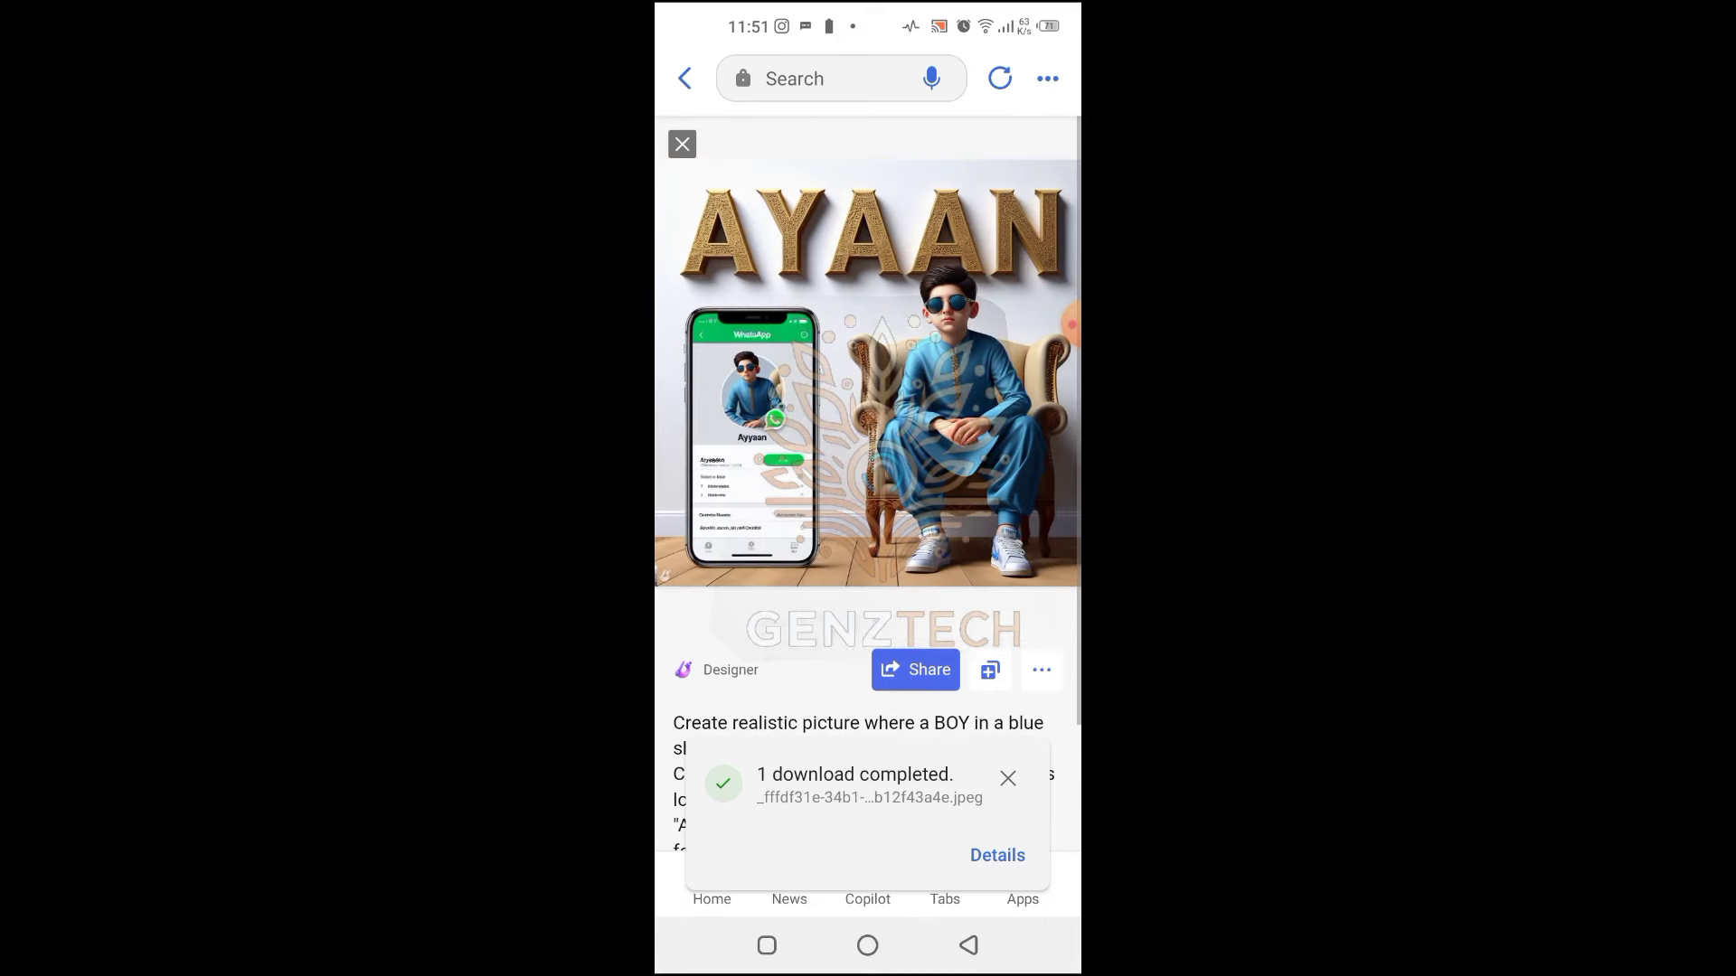
left_click(1041, 670)
left_click(986, 550)
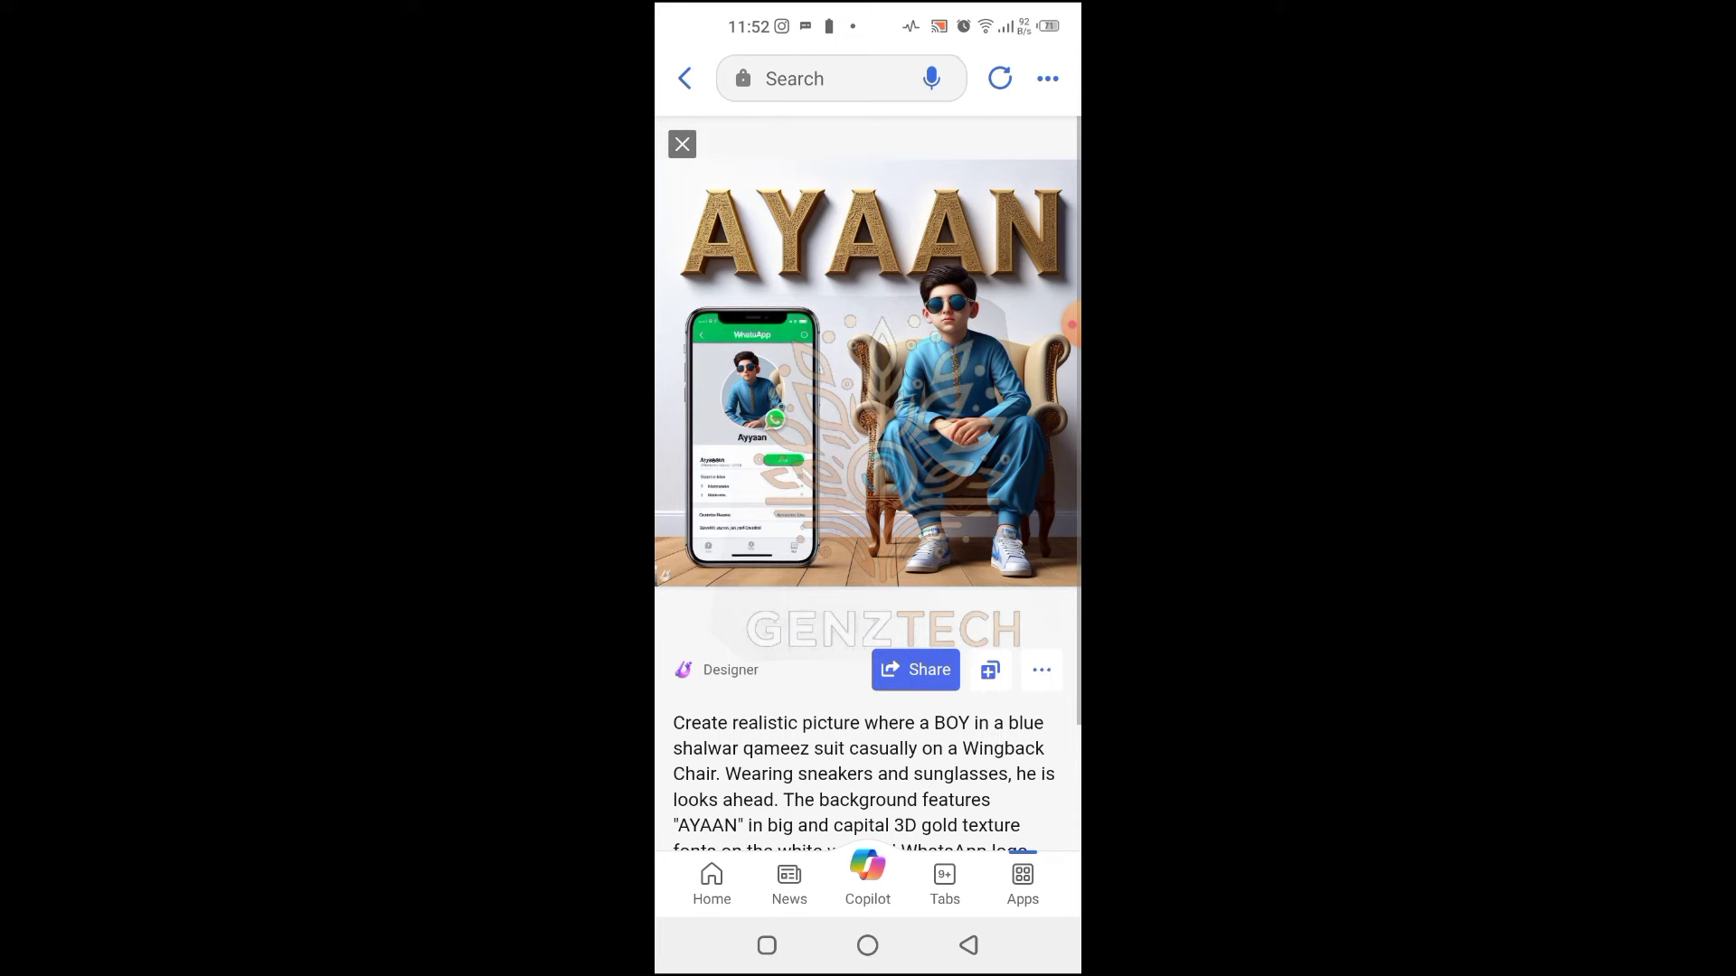
left_click(682, 145)
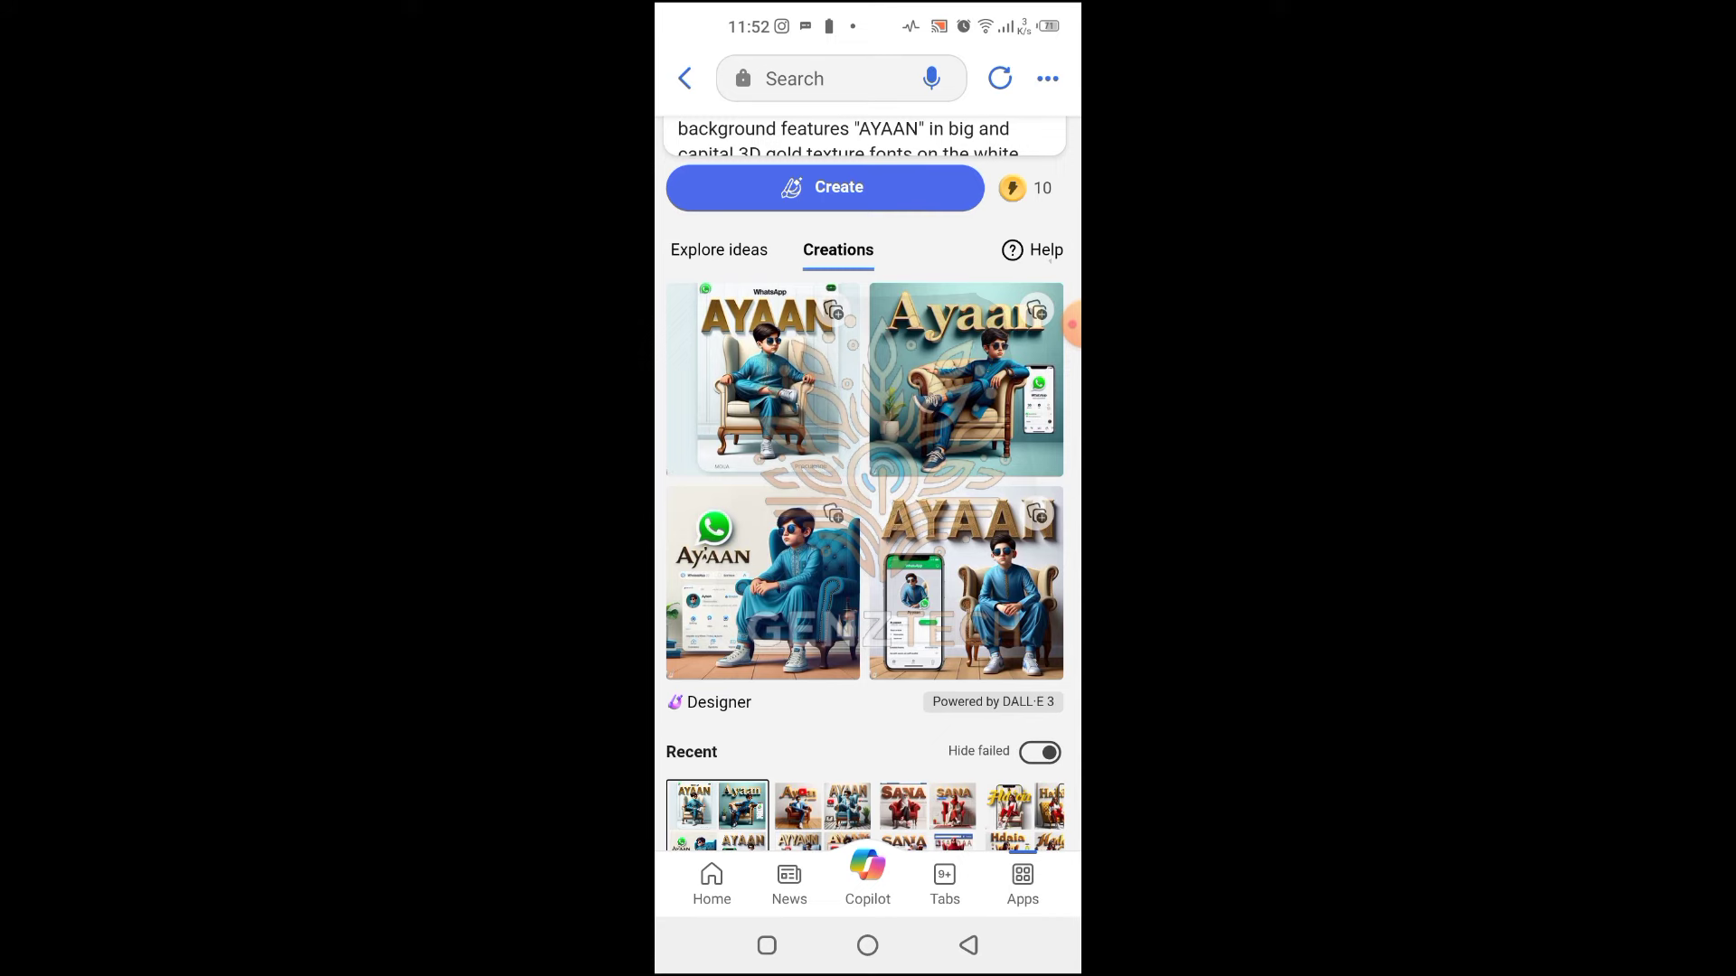
scroll(866, 507, "up", 2)
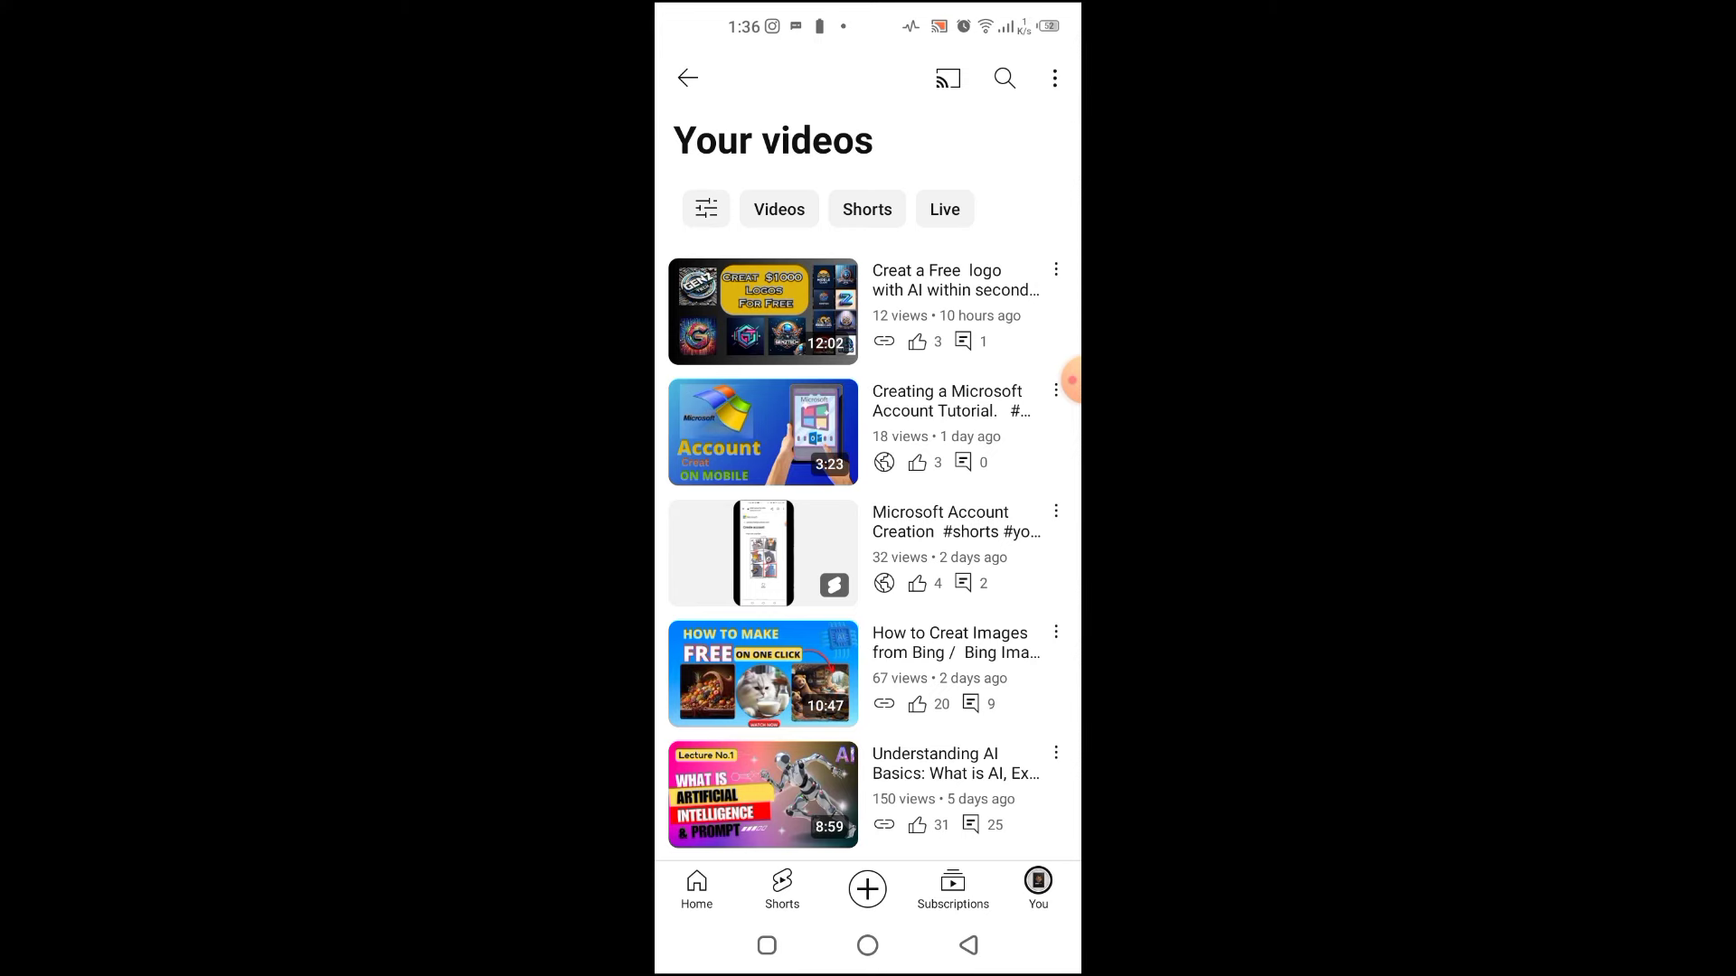
- Bring up the share options for the 'Creat a Free logo with AI' video in Your videos
left_click(1072, 383)
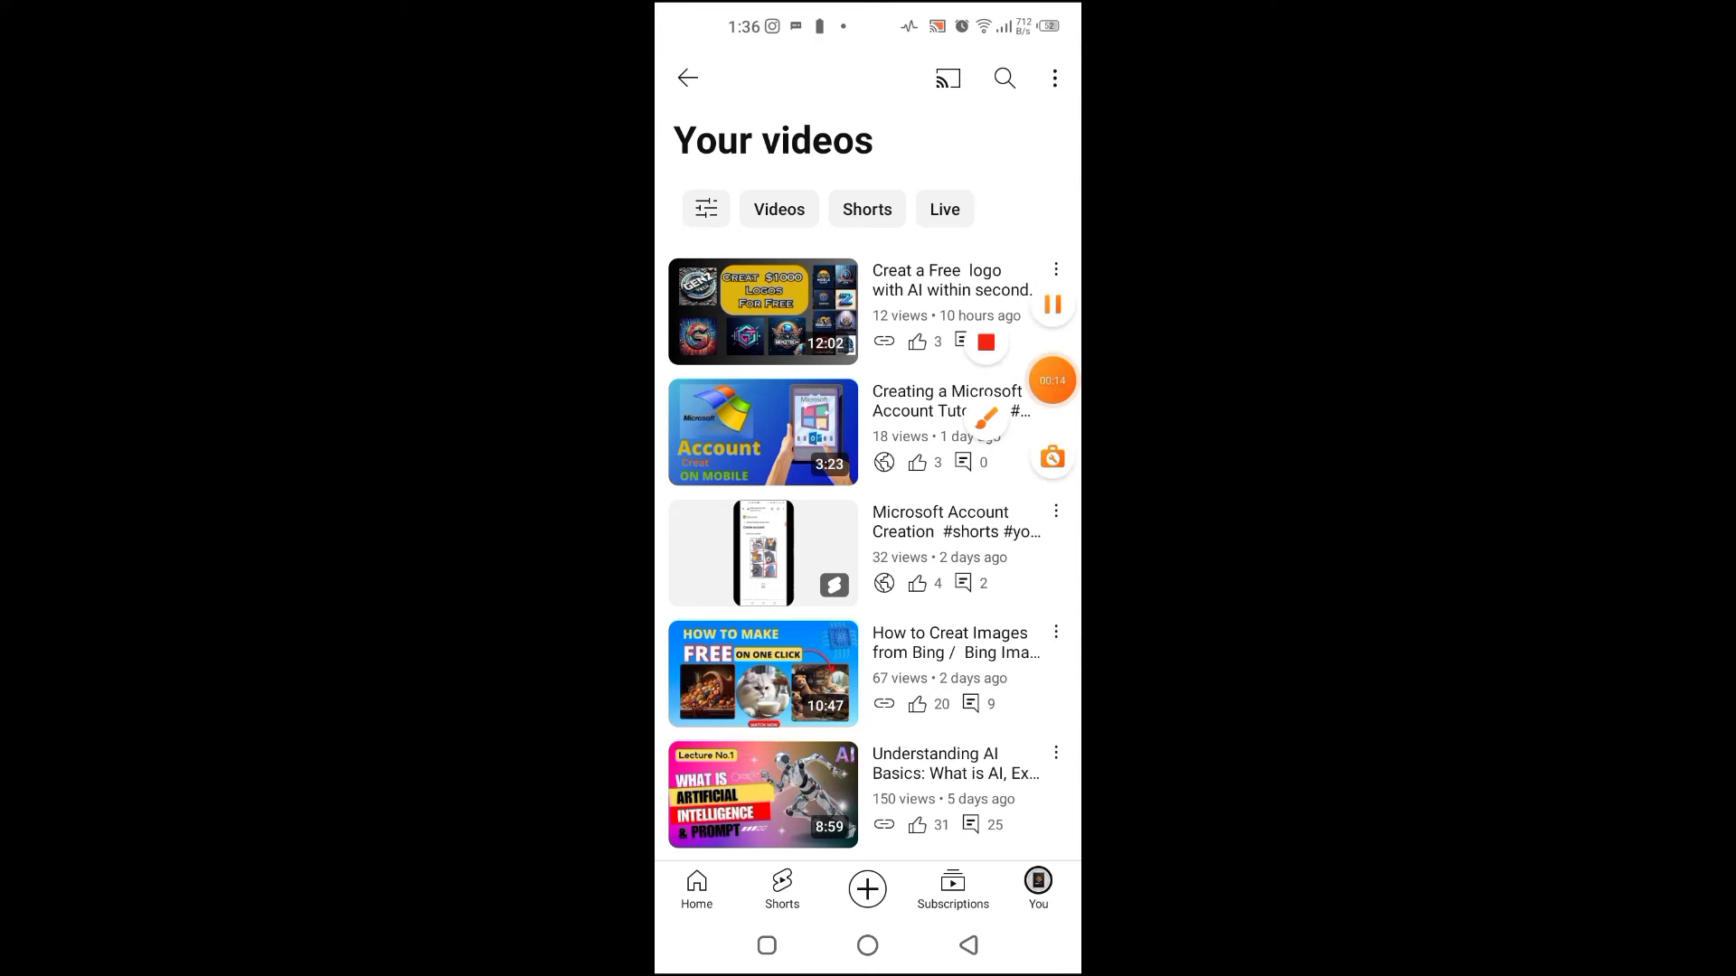
left_click(1019, 399)
left_click(1052, 847)
left_click_drag(1025, 211, 1065, 256)
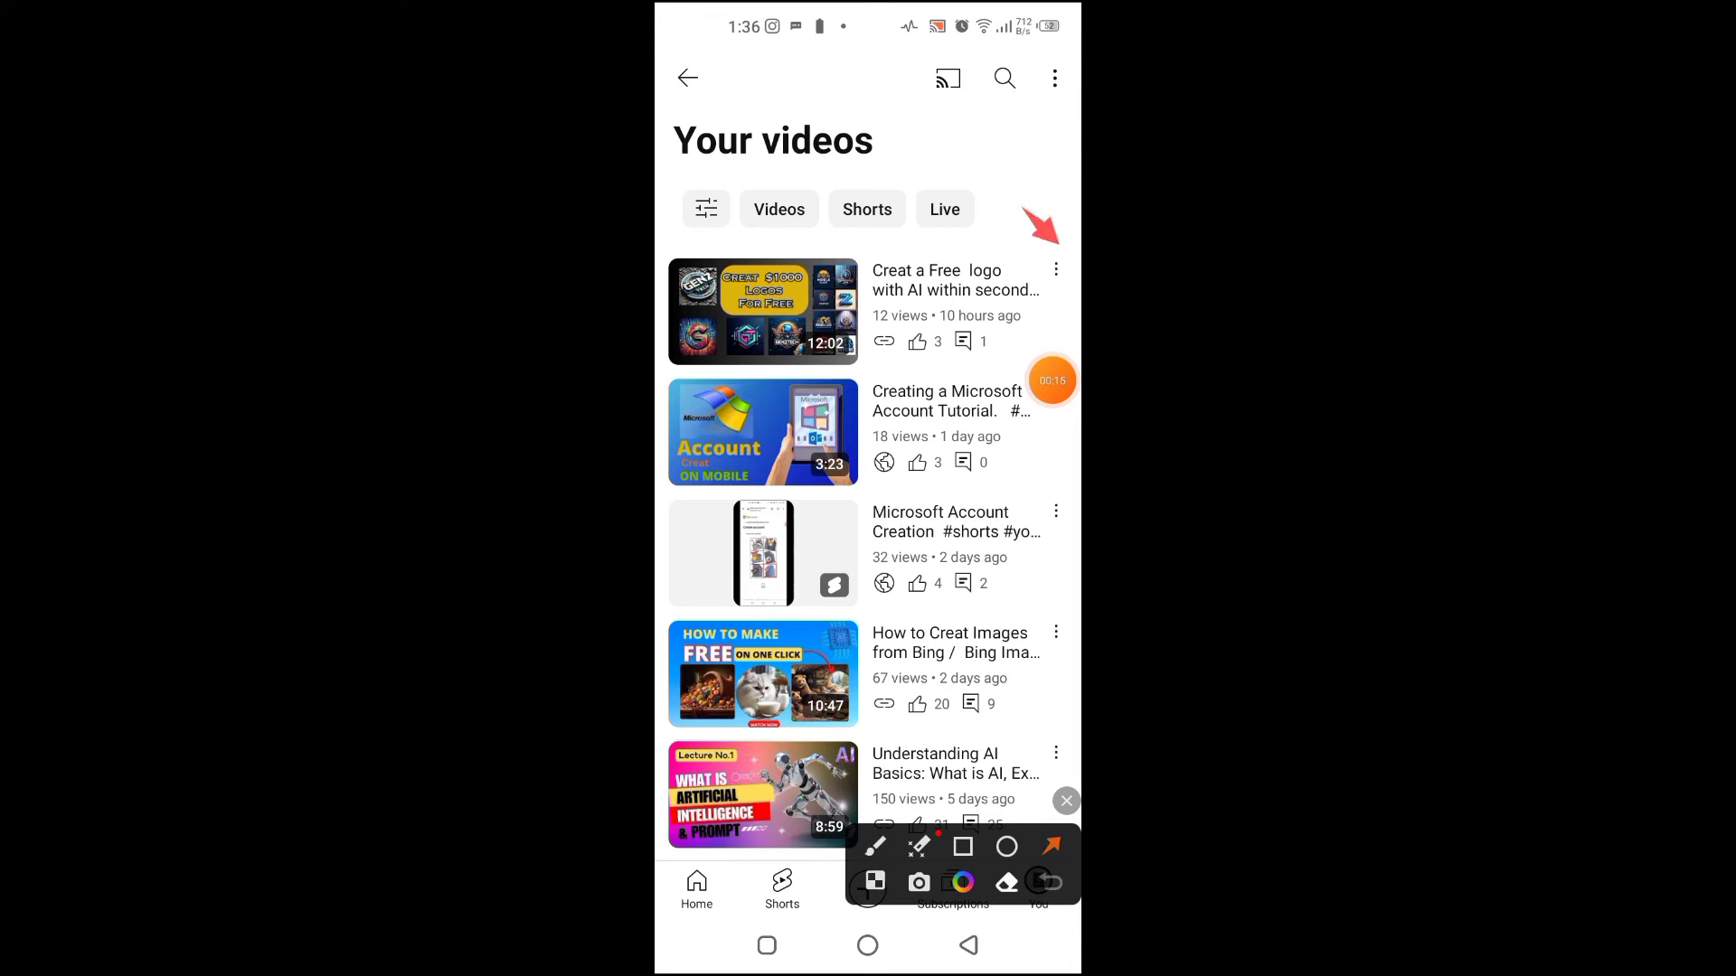
left_click(1067, 801)
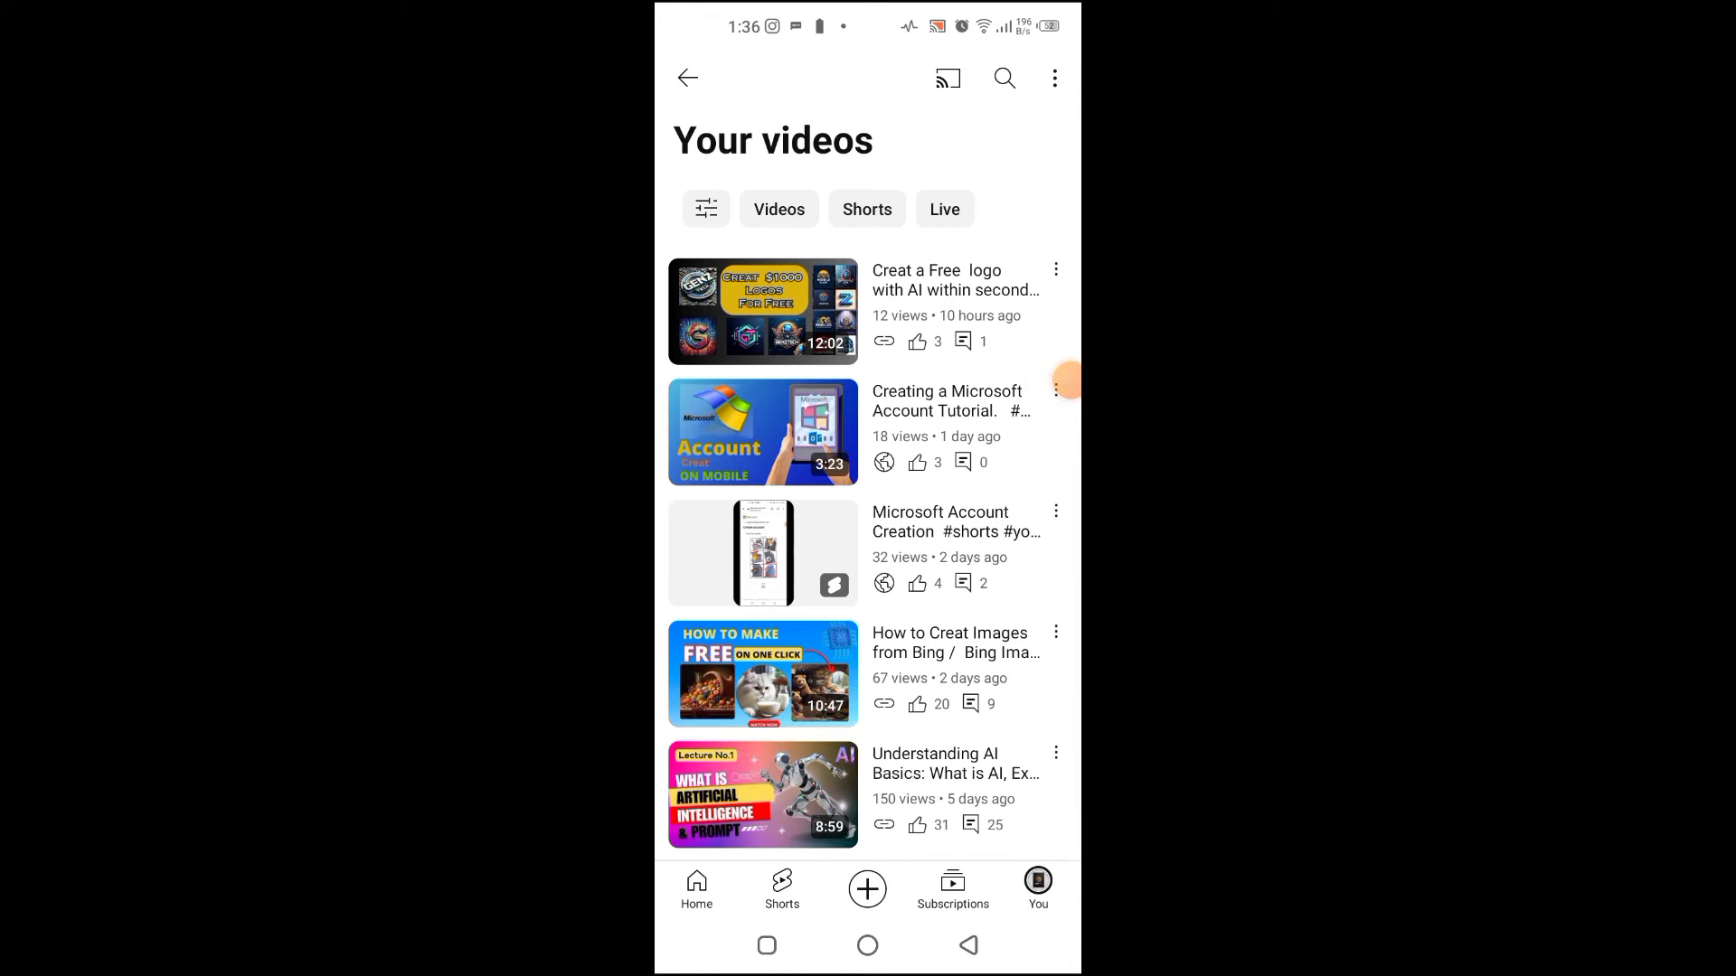
left_click(1055, 269)
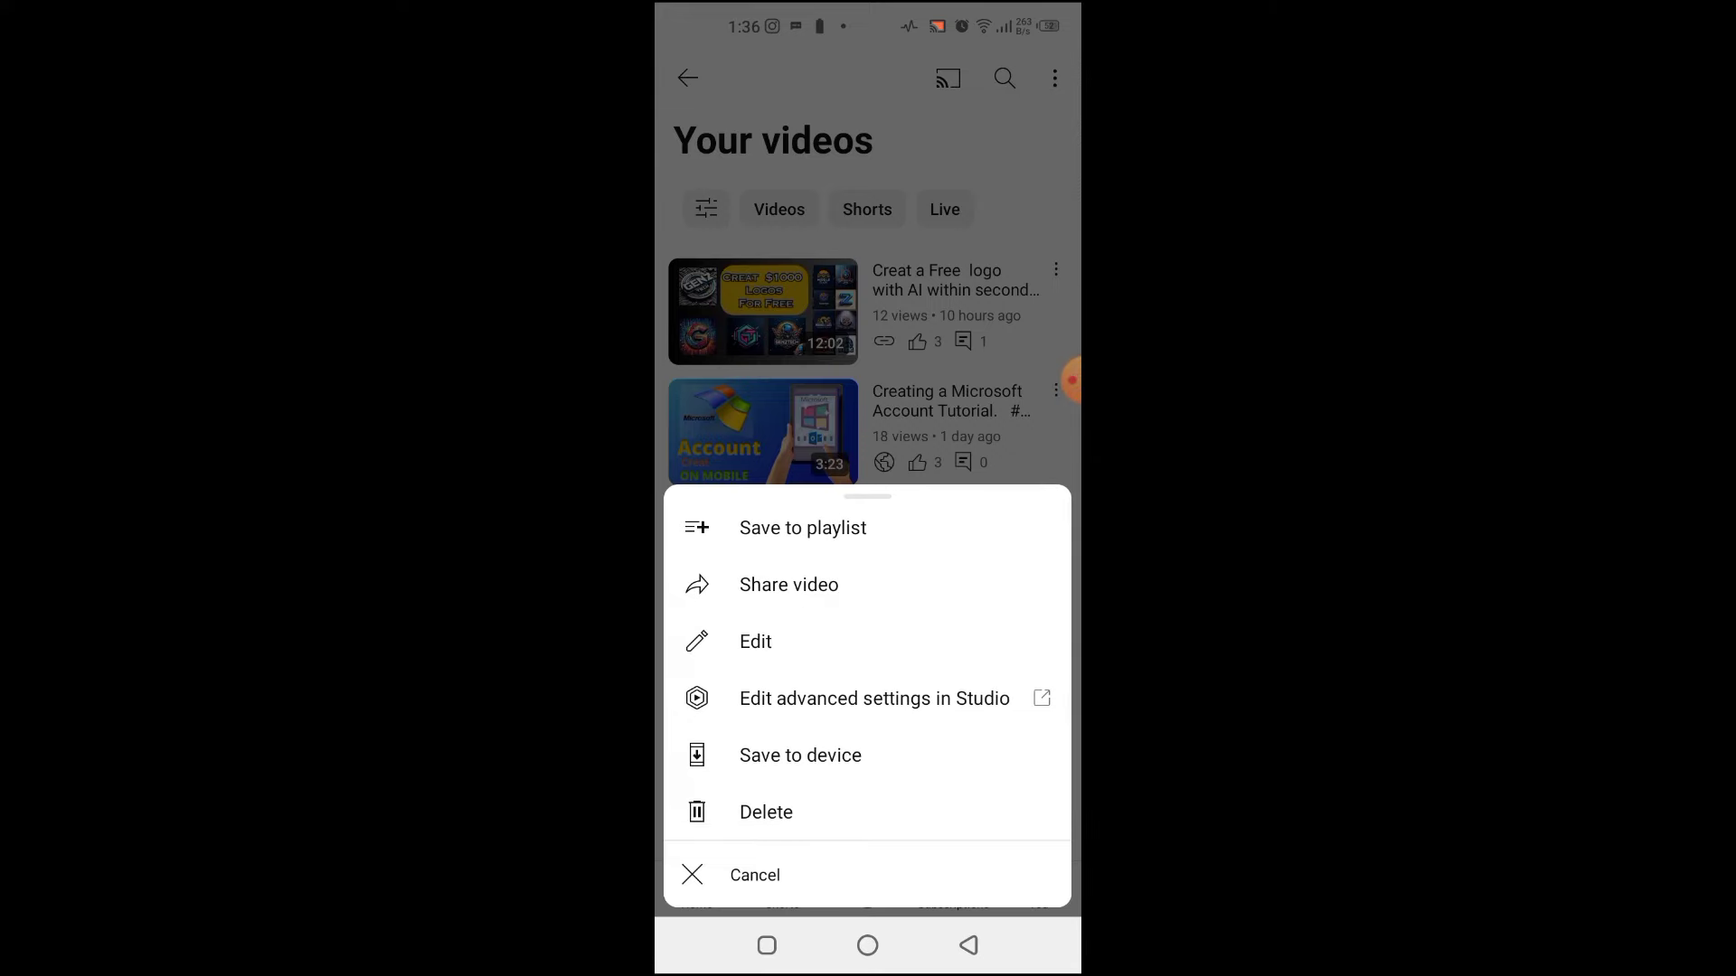
left_click(788, 585)
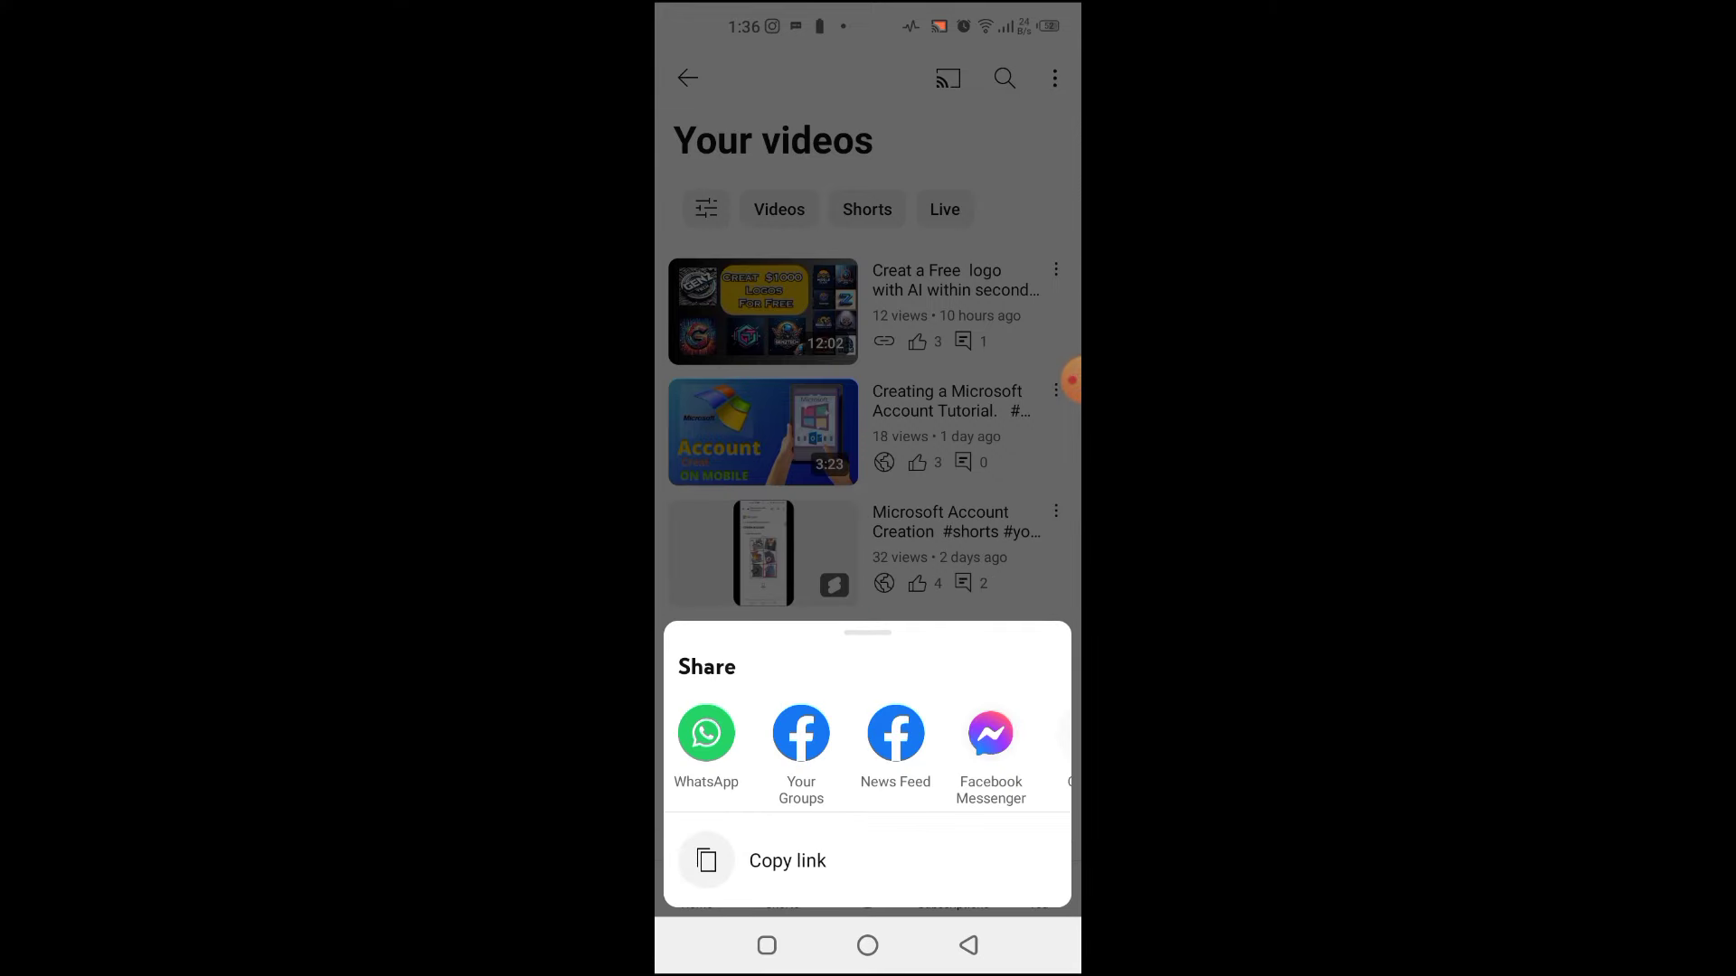
- Copy the link to the 'Creat a Free logo with AI' video
left_click(1071, 379)
left_click(988, 419)
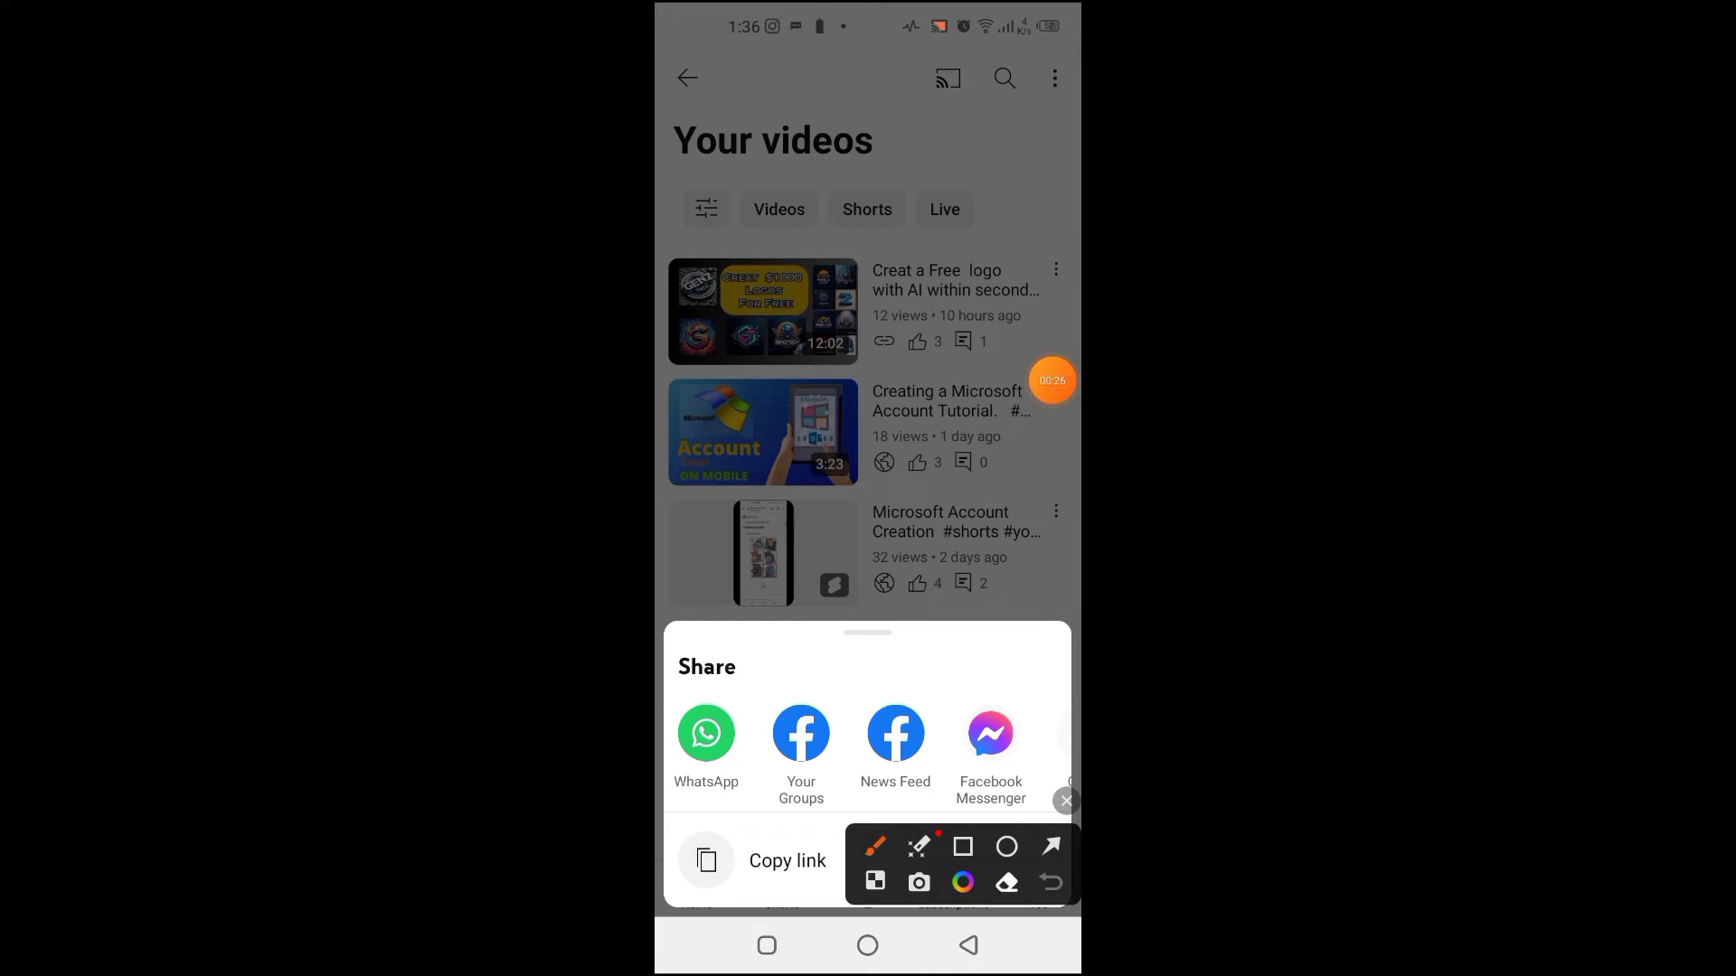
left_click(1050, 846)
left_click_drag(724, 761, 771, 850)
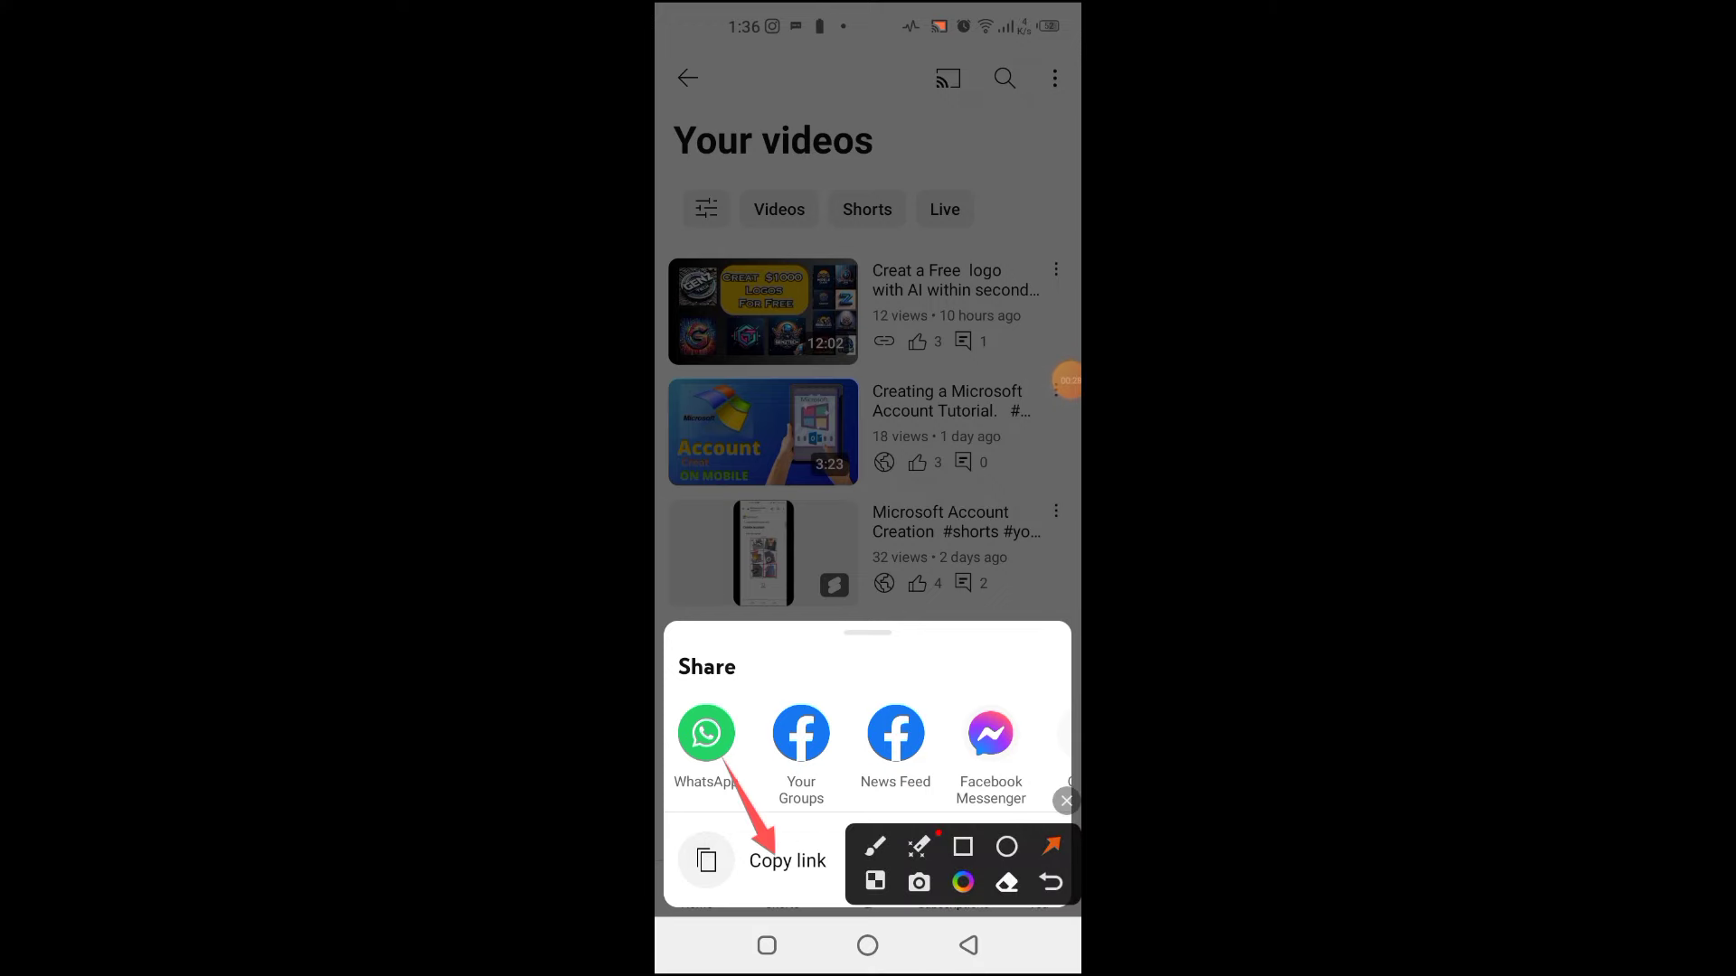
left_click(1066, 801)
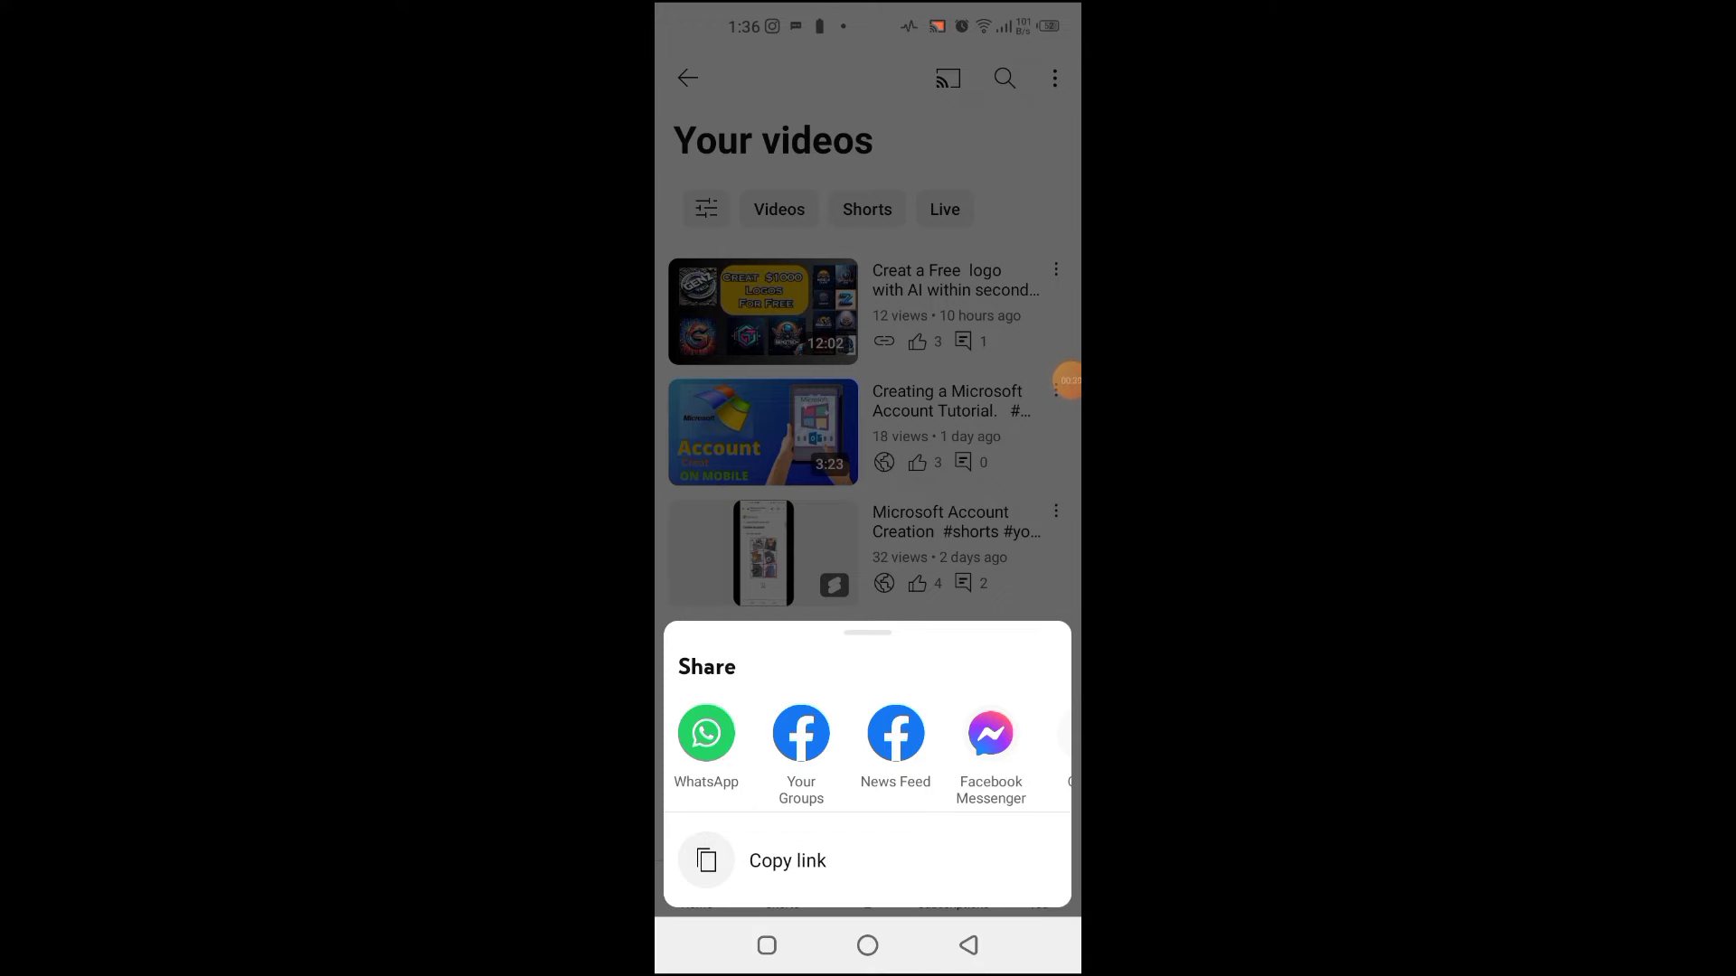
left_click(786, 861)
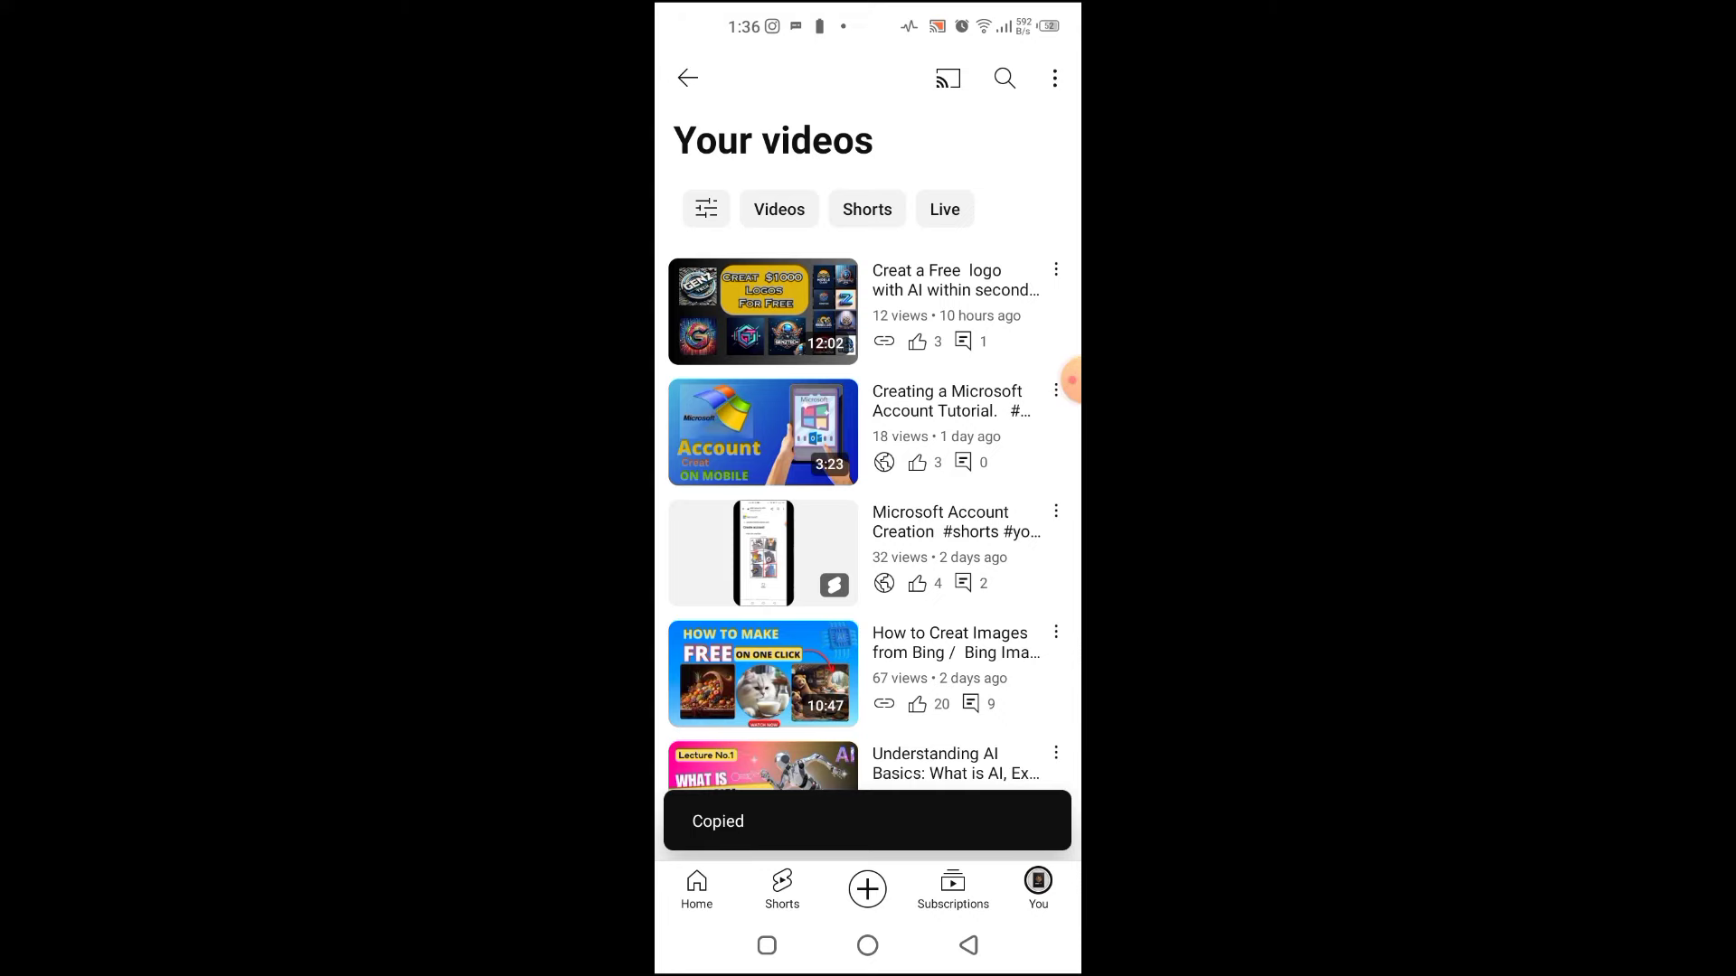
left_click(767, 946)
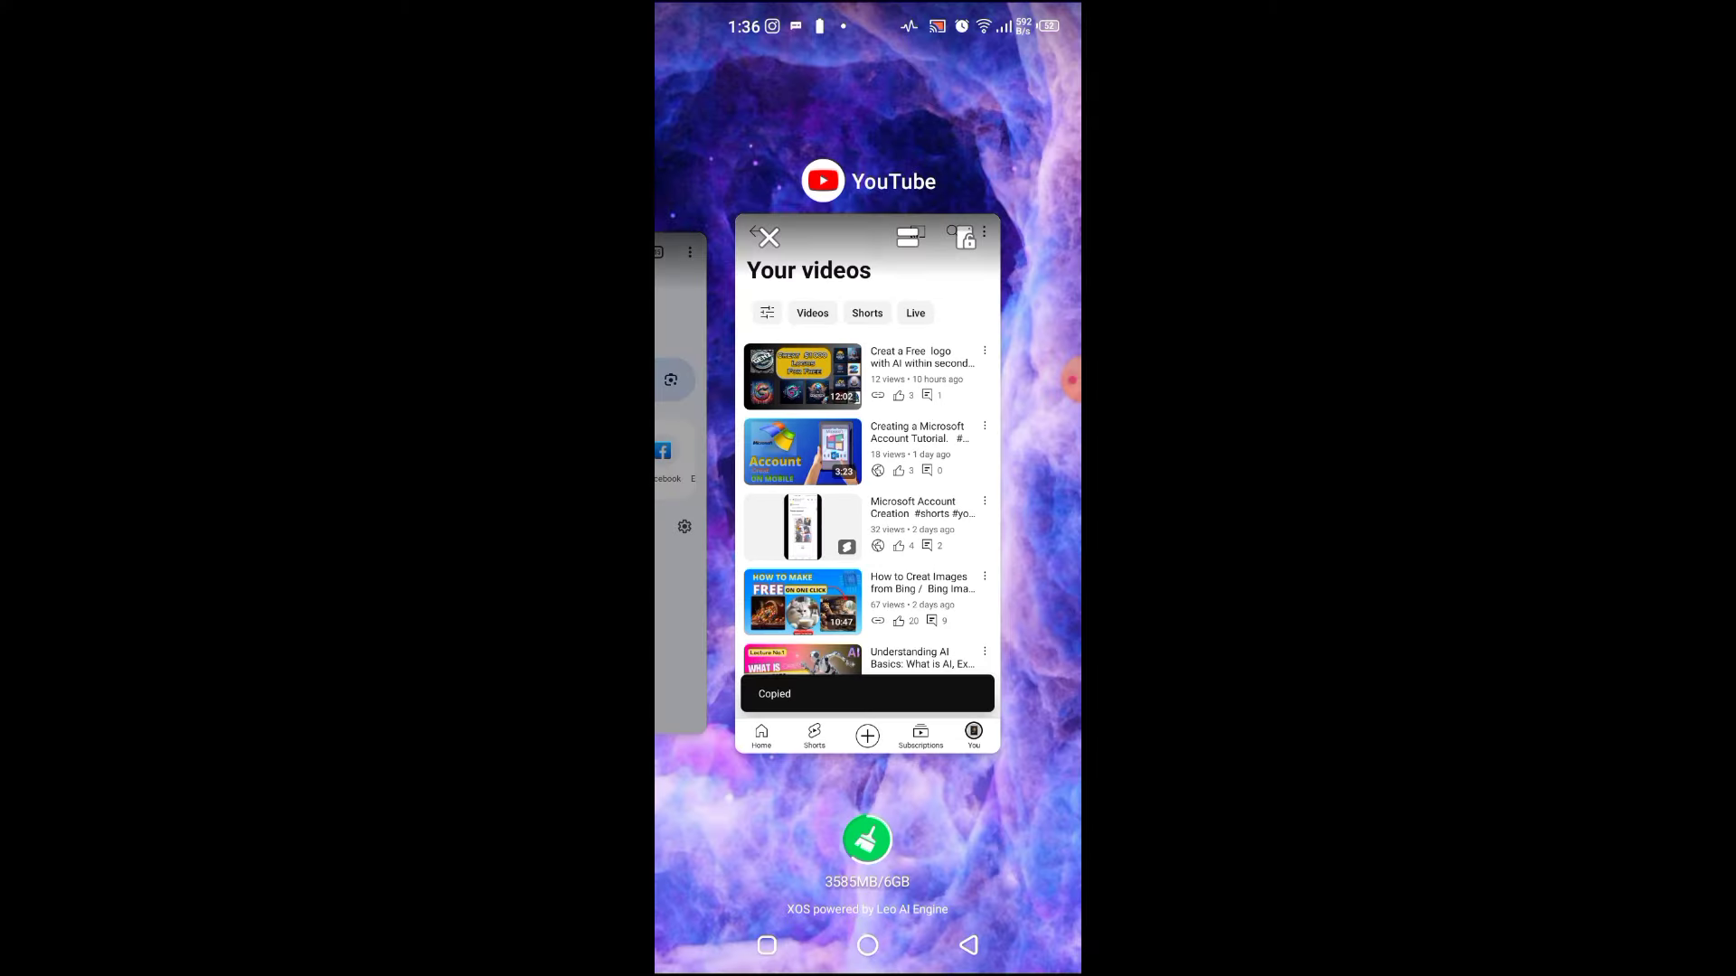
- Paste the copied youtu.be video link into Chrome's address bar and open it
left_click_drag(769, 497, 994, 497)
left_click(768, 237)
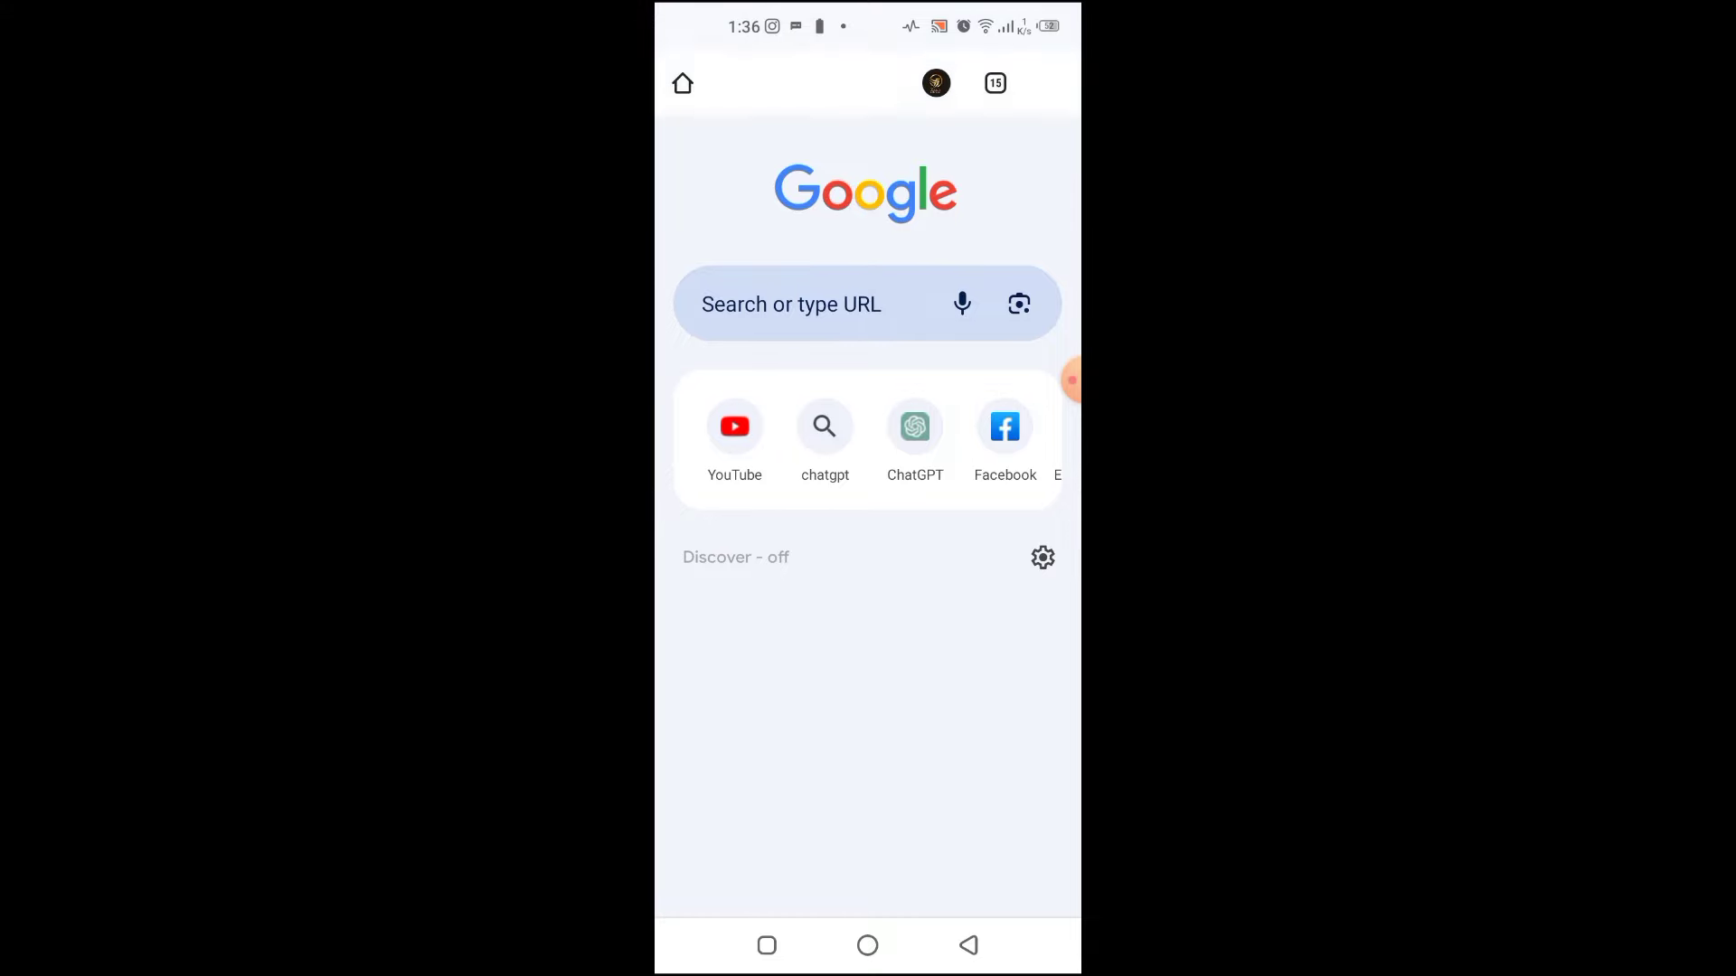
left_click(791, 305)
left_click(867, 666)
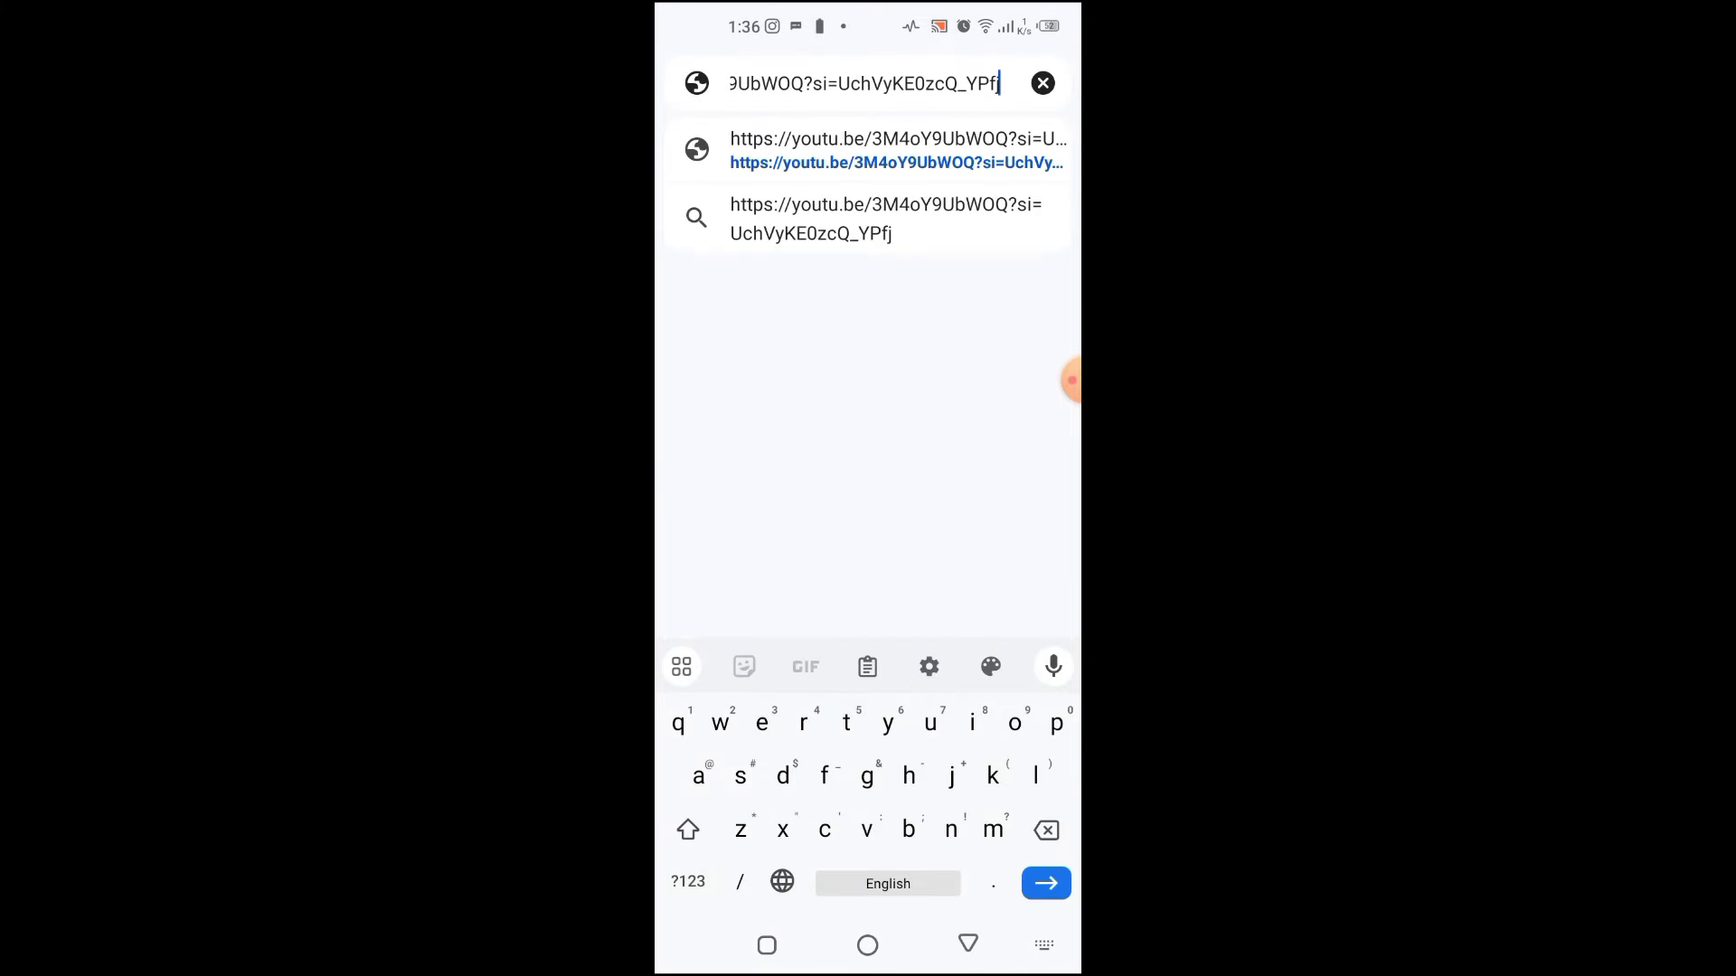
key("Return")
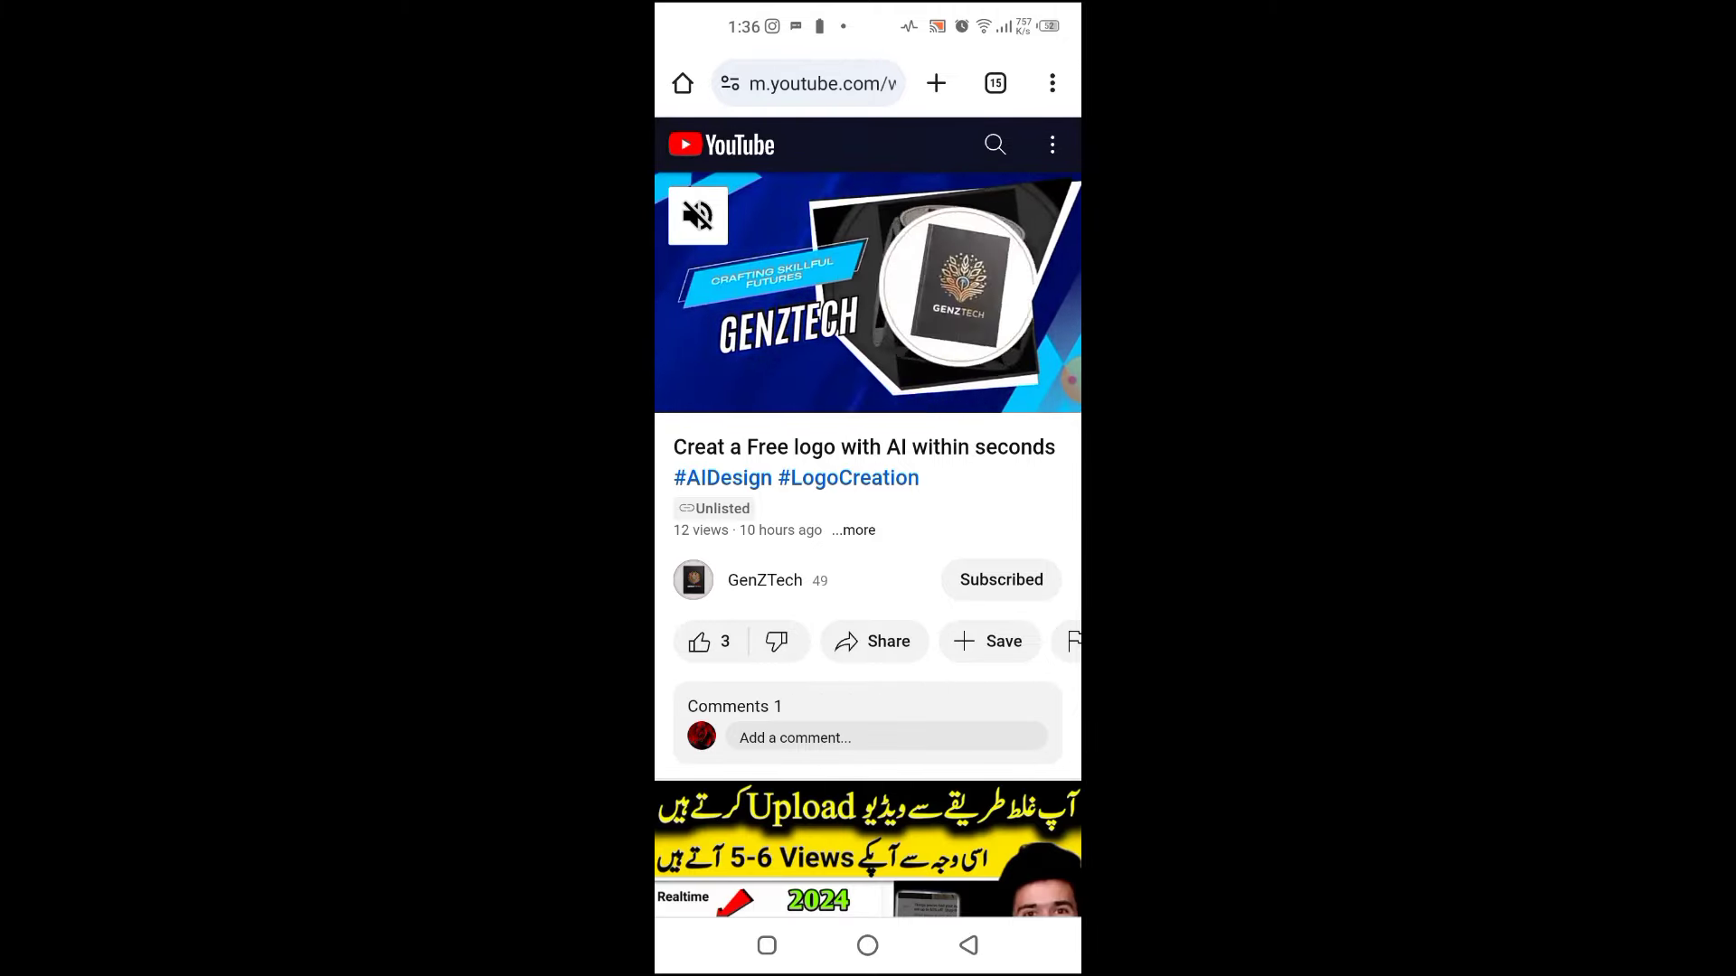
- Expand the video description and select its opening sentences starting at 'Empower'
left_click(854, 530)
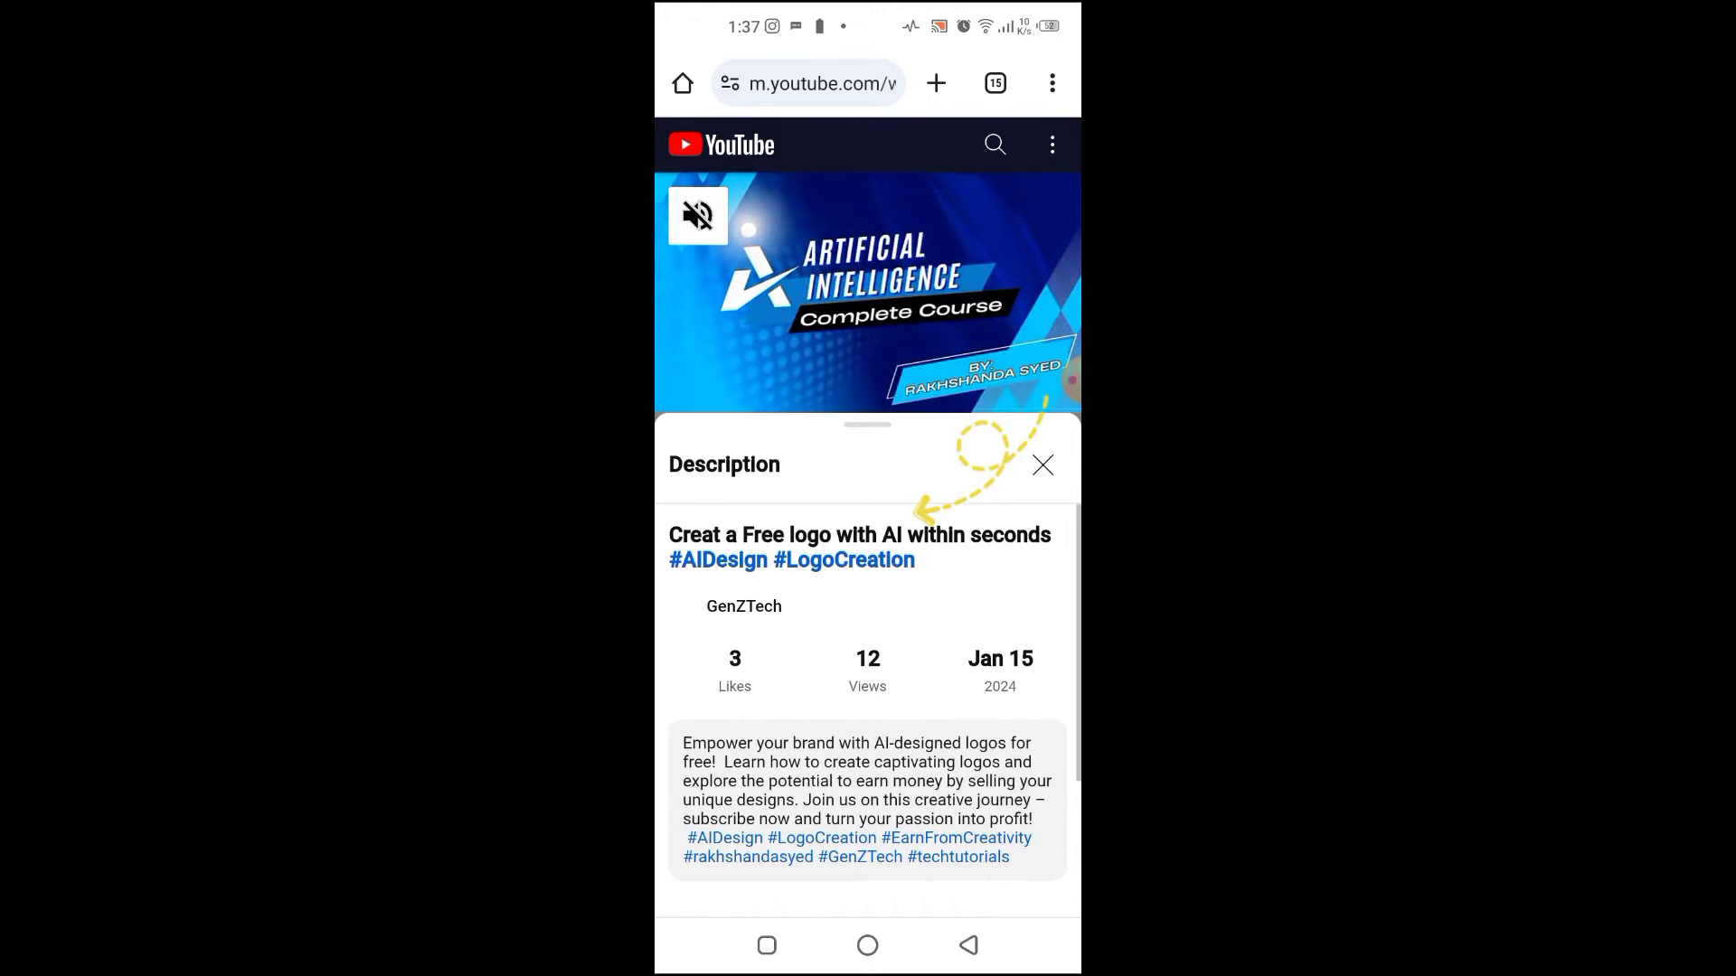
scroll(868, 687, "down", 3)
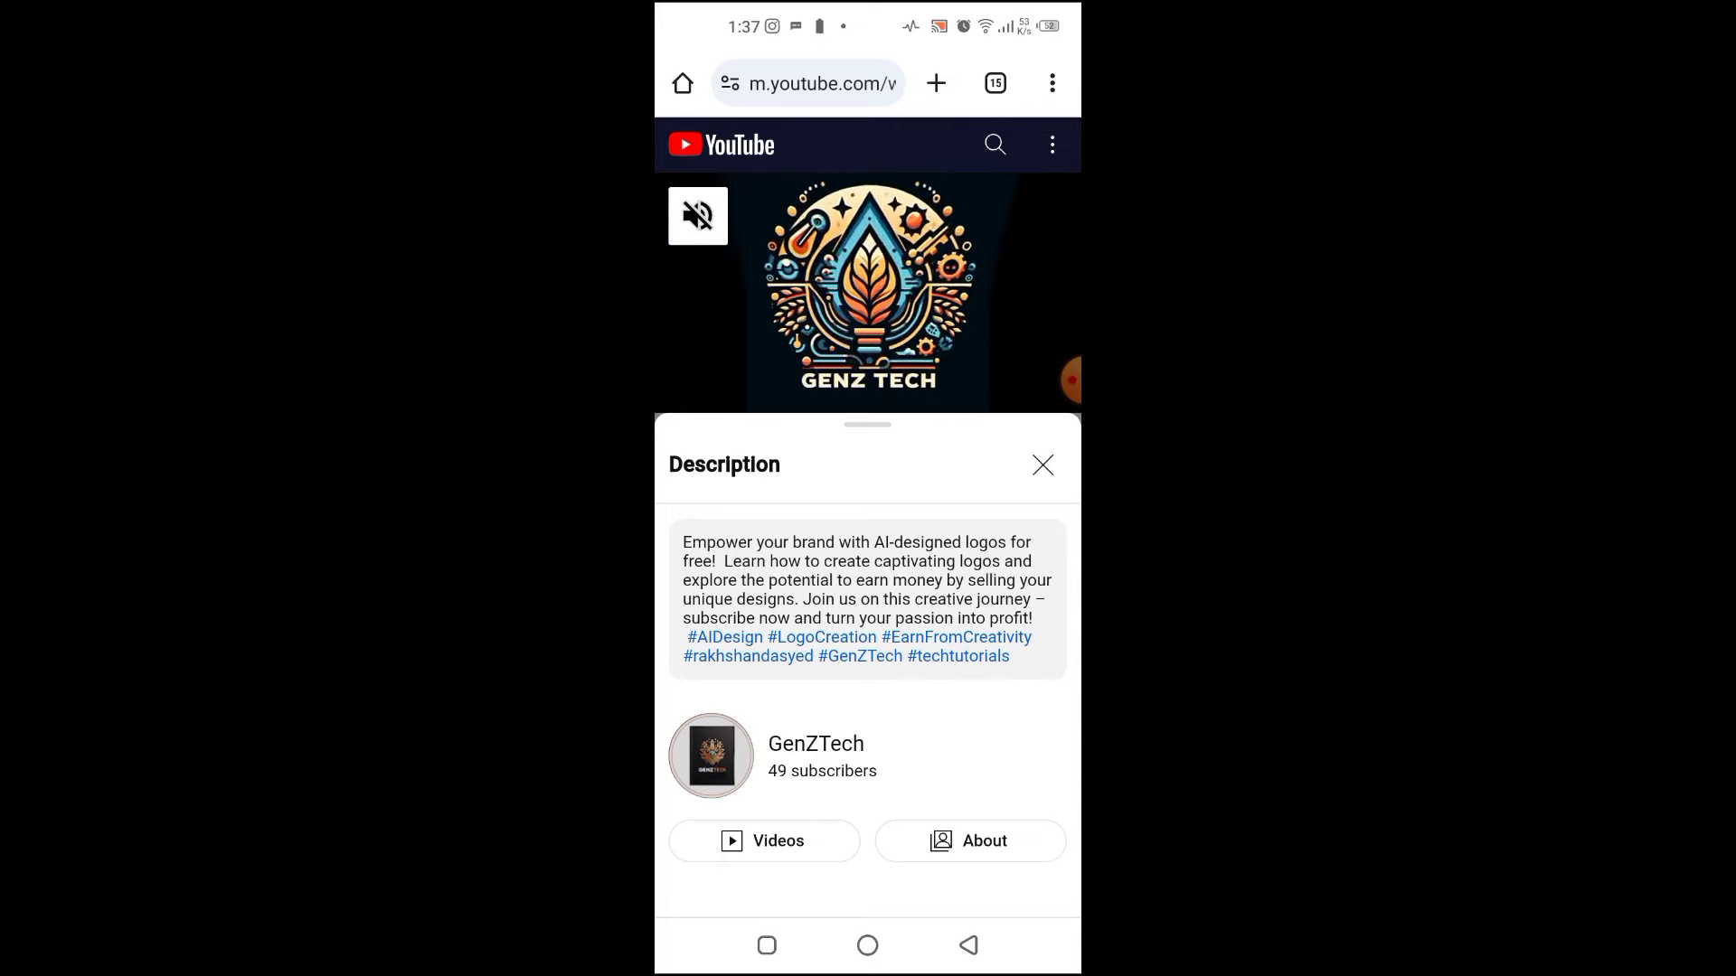
double_click(717, 542)
mouse_move(762, 562)
left_mouse_down()
mouse_move(834, 602)
mouse_move(1030, 601)
mouse_move(1041, 640)
left_mouse_up()
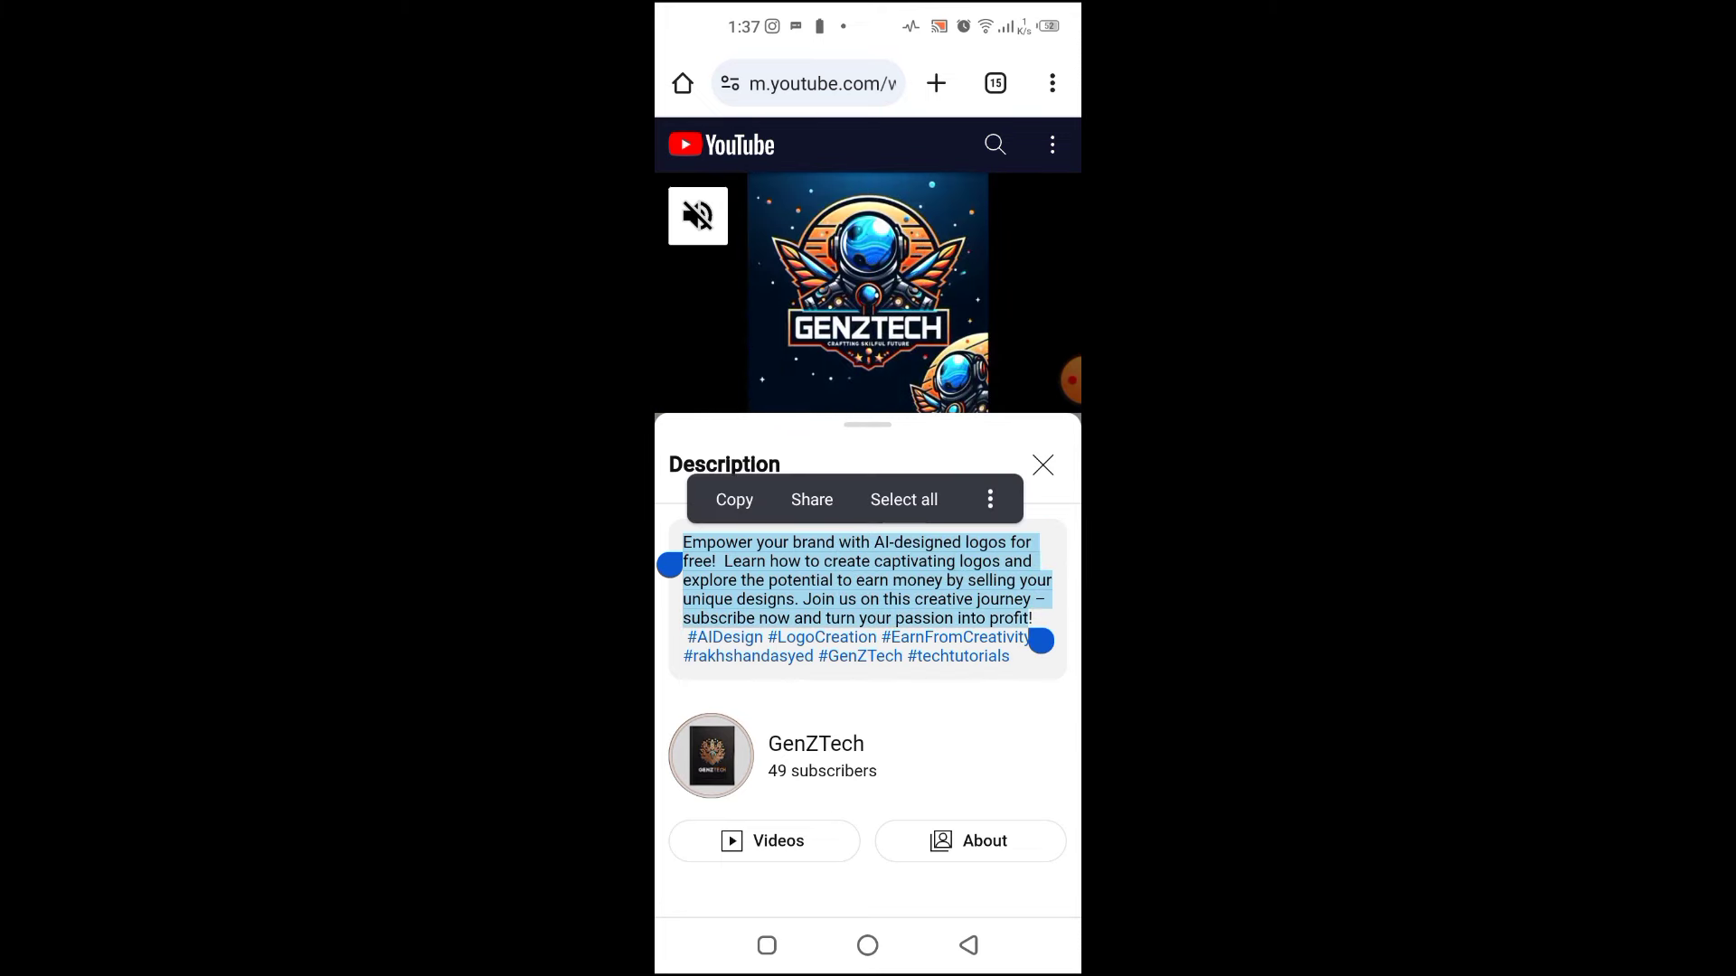